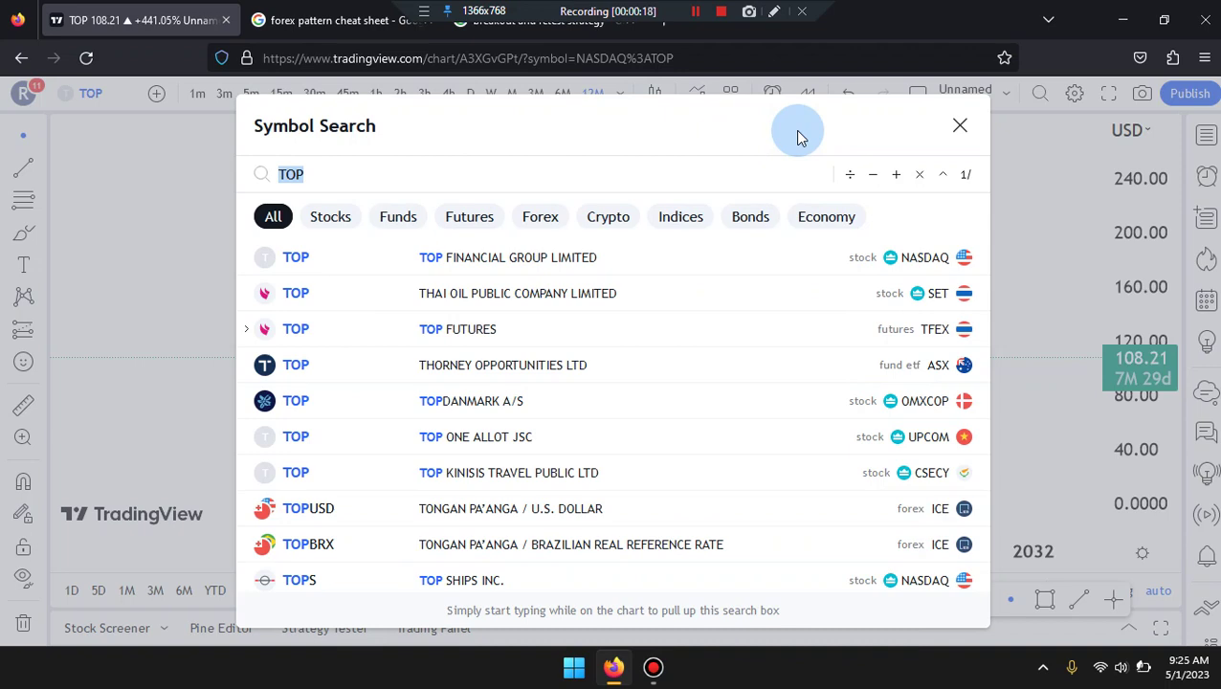
Dismiss the symbol search and place a horizontal line along the red candle's low at about 4.59.
left_click(959, 125)
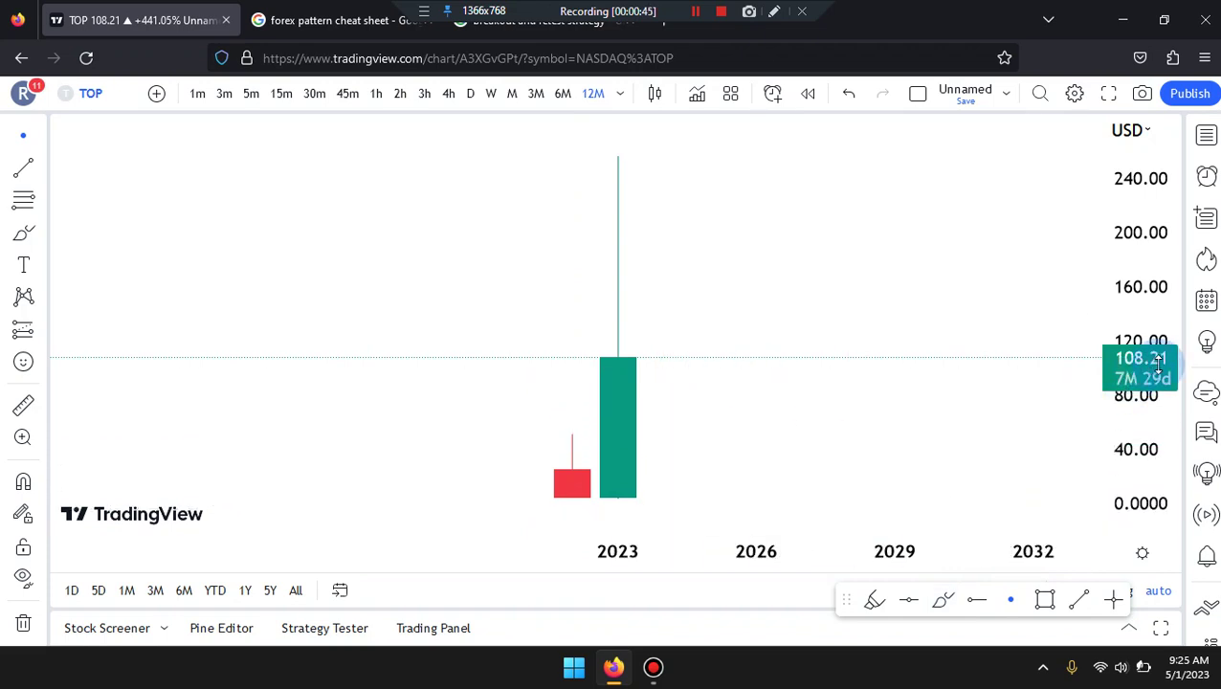
left_click(914, 603)
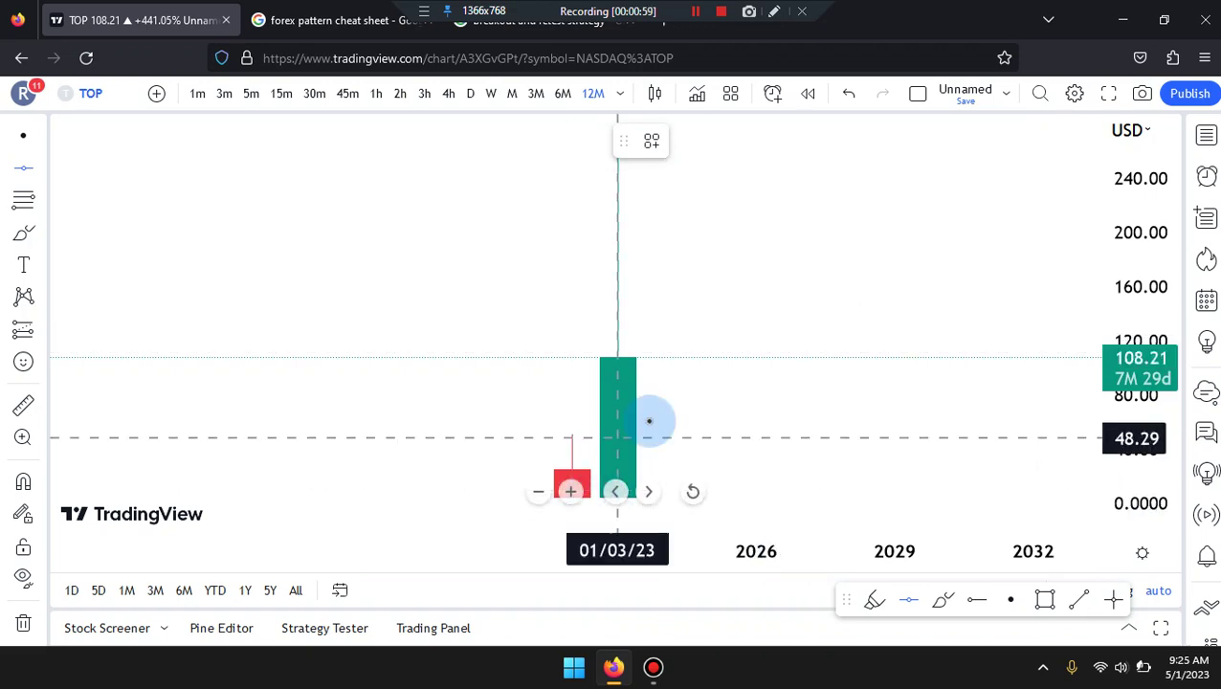
scroll(758, 433, "left", 4)
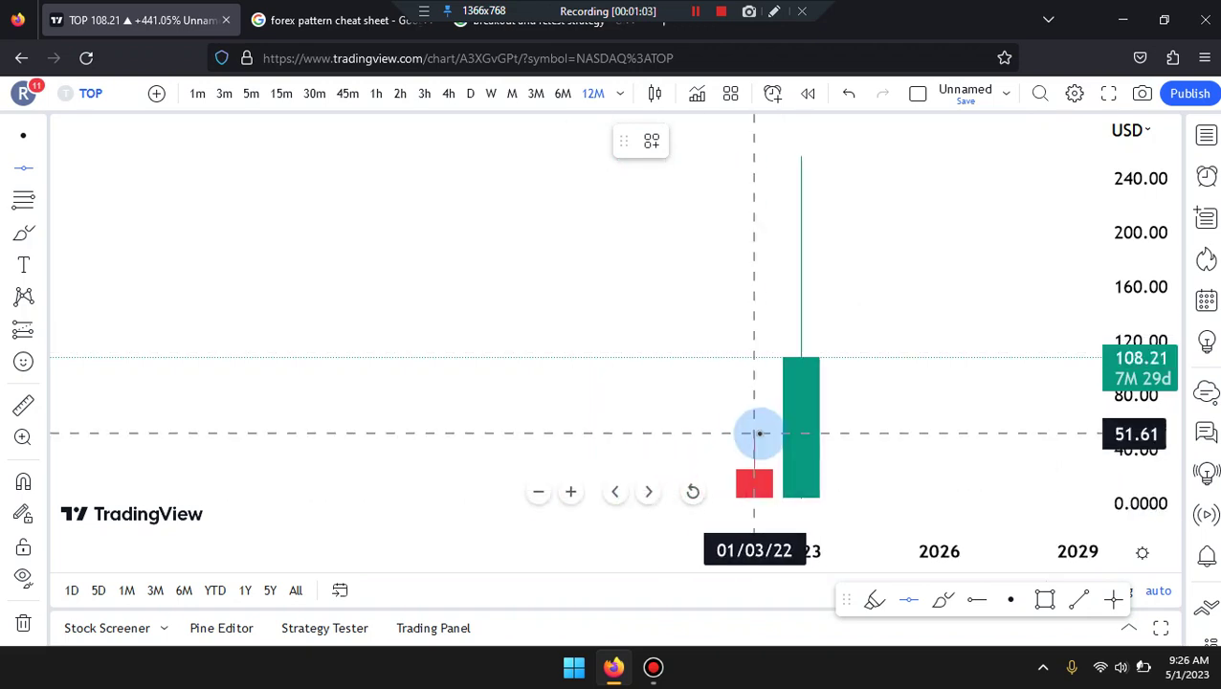
left_click(743, 505)
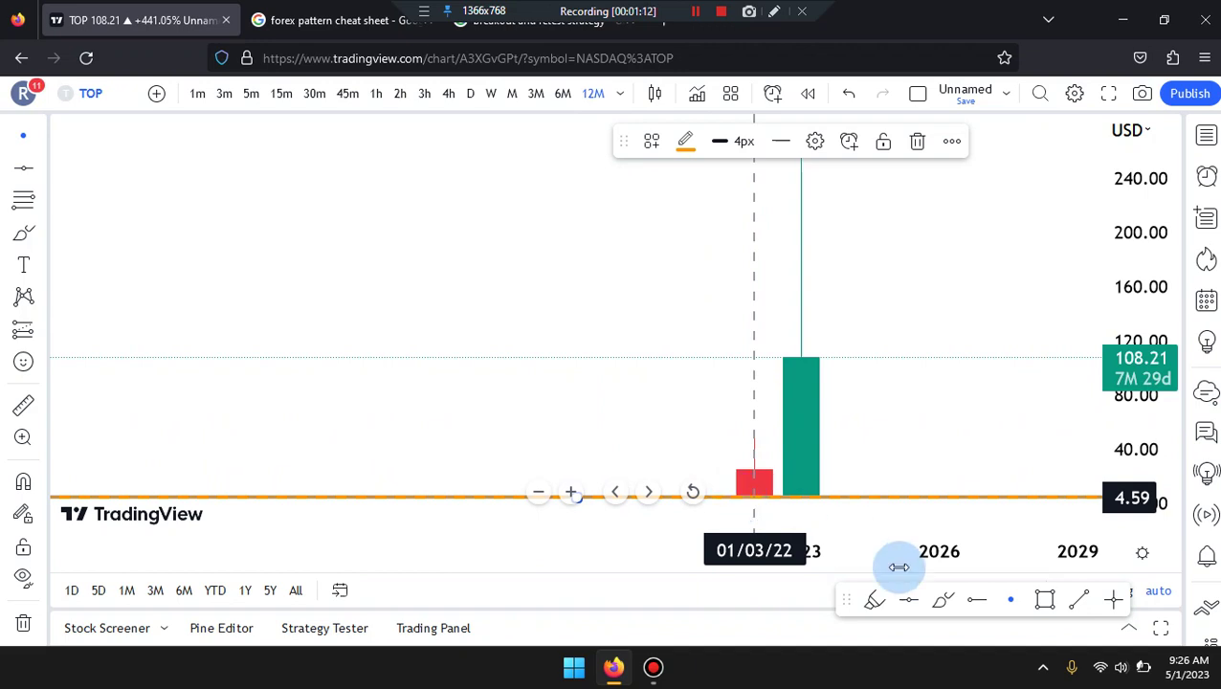
Add horizontal lines at the red candle's body top, about 25.12, and at its wick high, about 52.27.
left_click(910, 603)
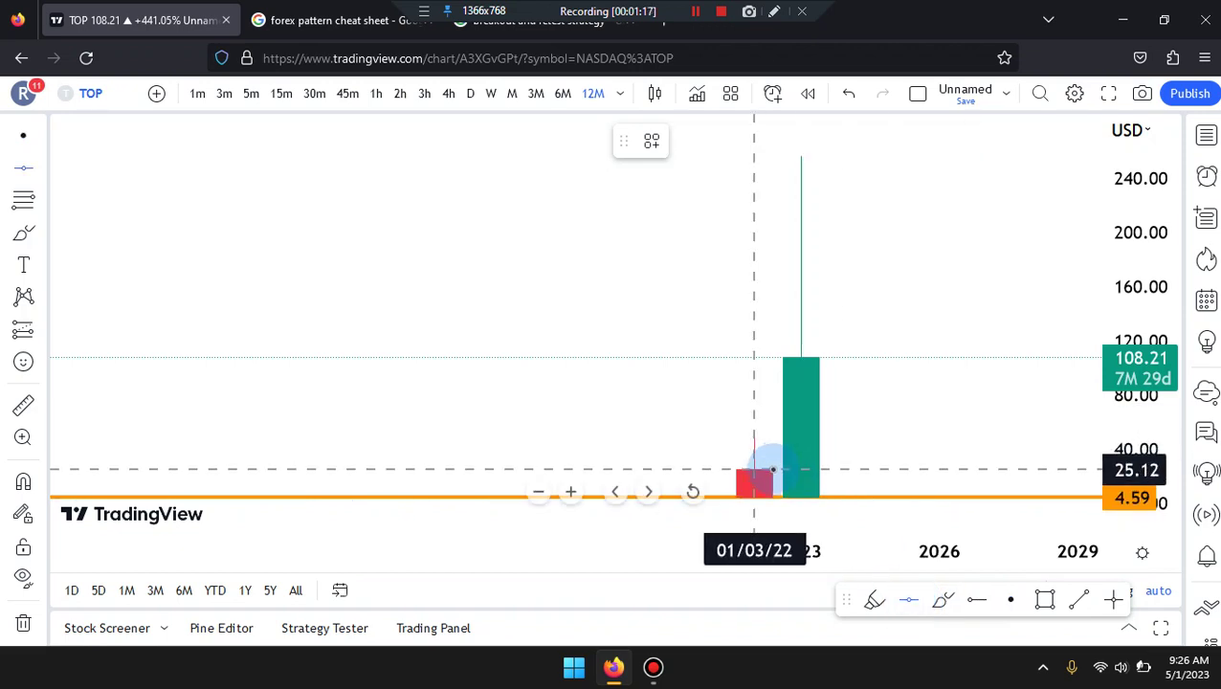
left_click(773, 469)
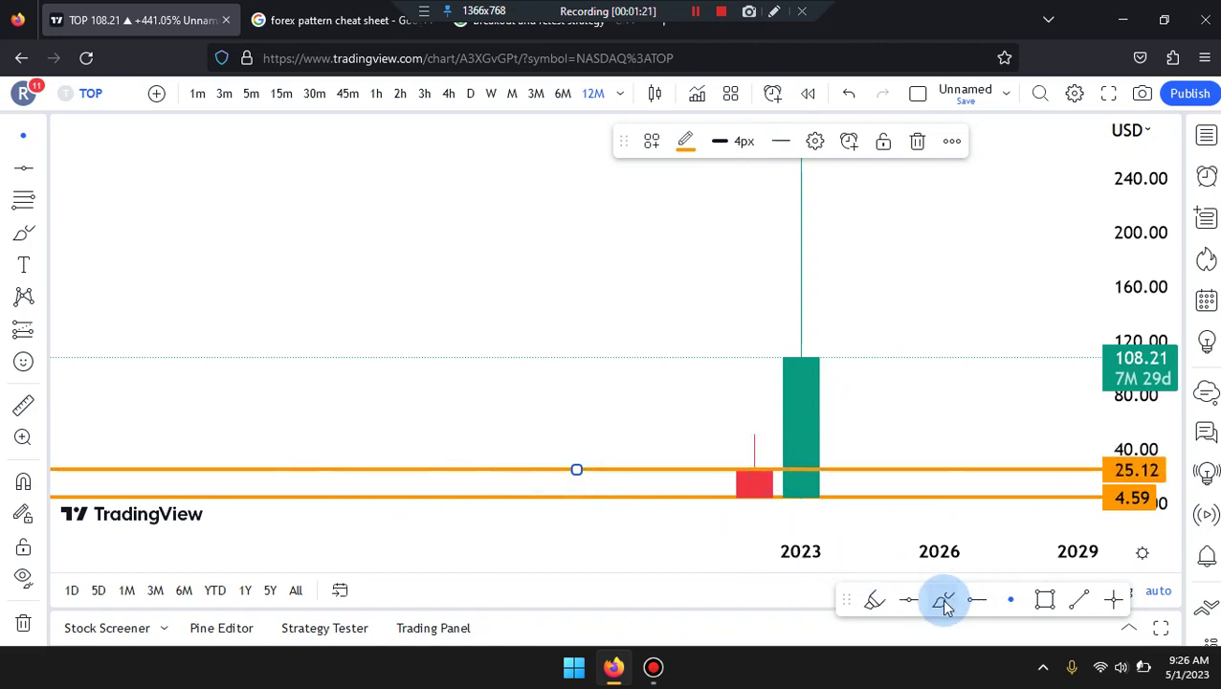
left_click(911, 600)
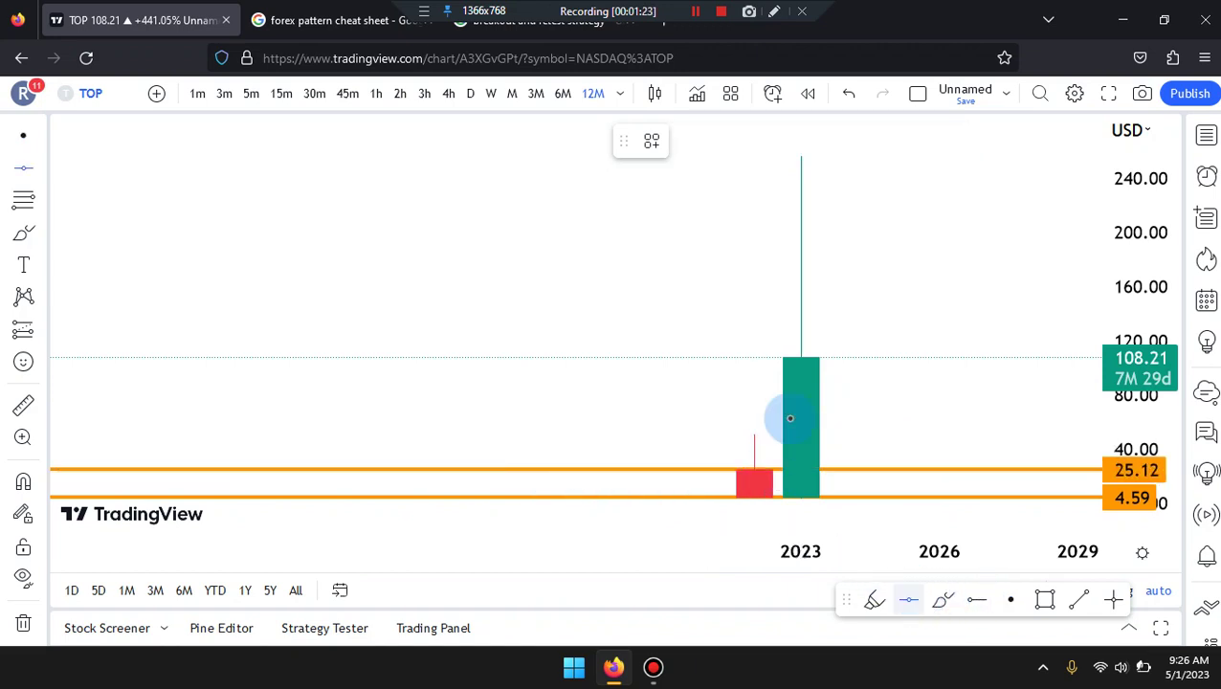
left_click(744, 436)
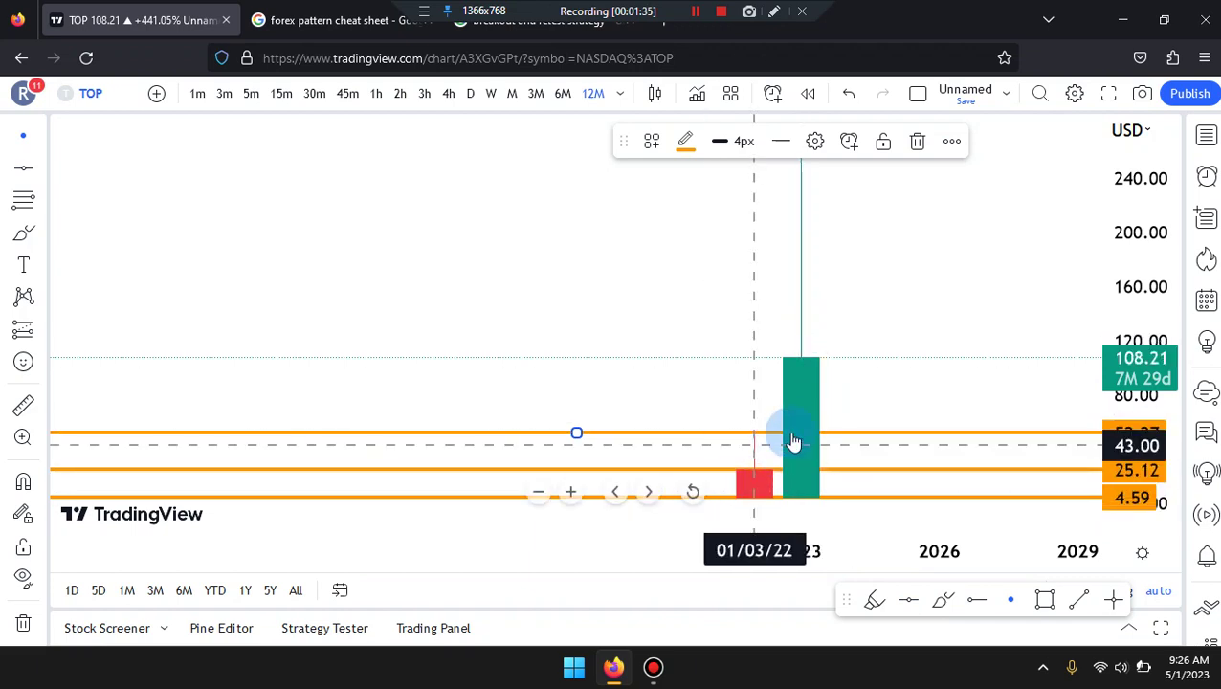
left_click(751, 468)
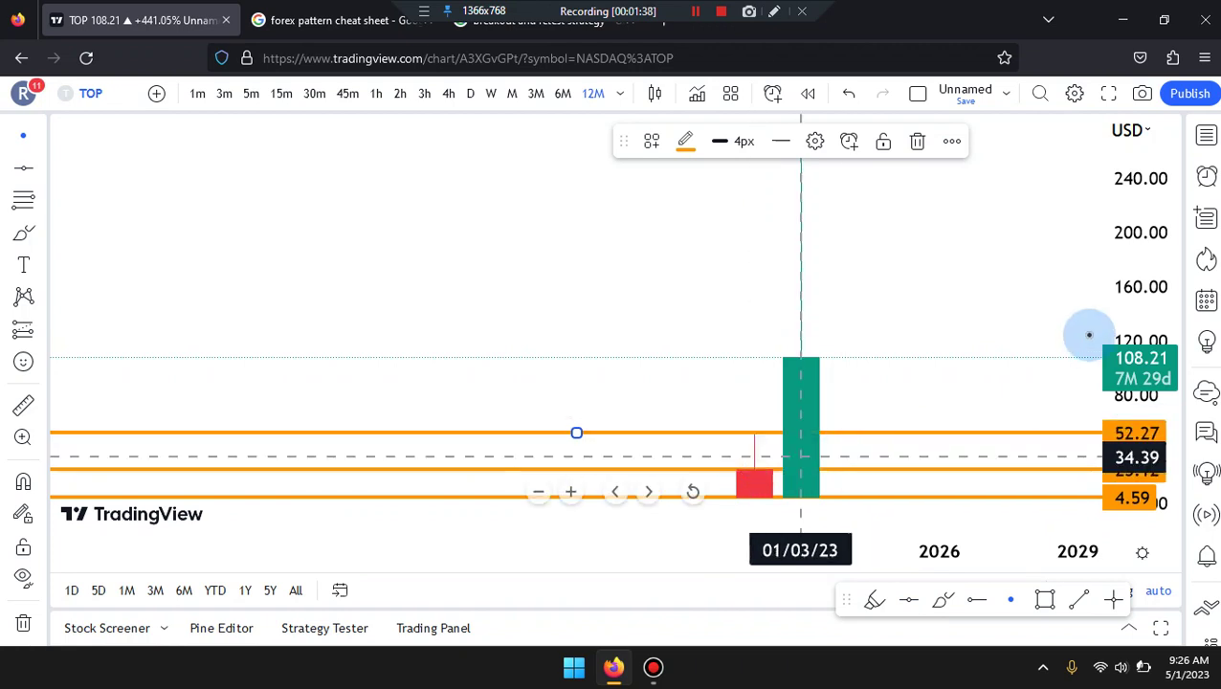
Place a horizontal line at the green candle's wick high, about 257.00, and recolour it red.
left_click_drag(1119, 370, 1120, 418)
left_click_drag(946, 356, 813, 403)
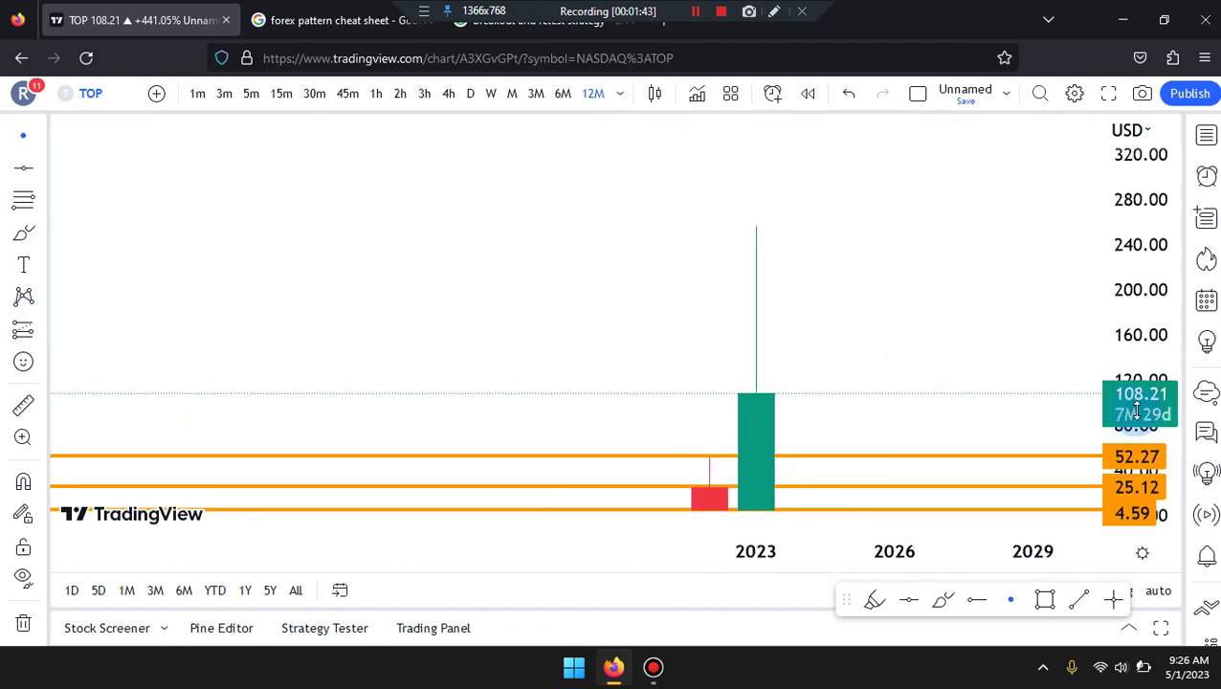
left_click(909, 599)
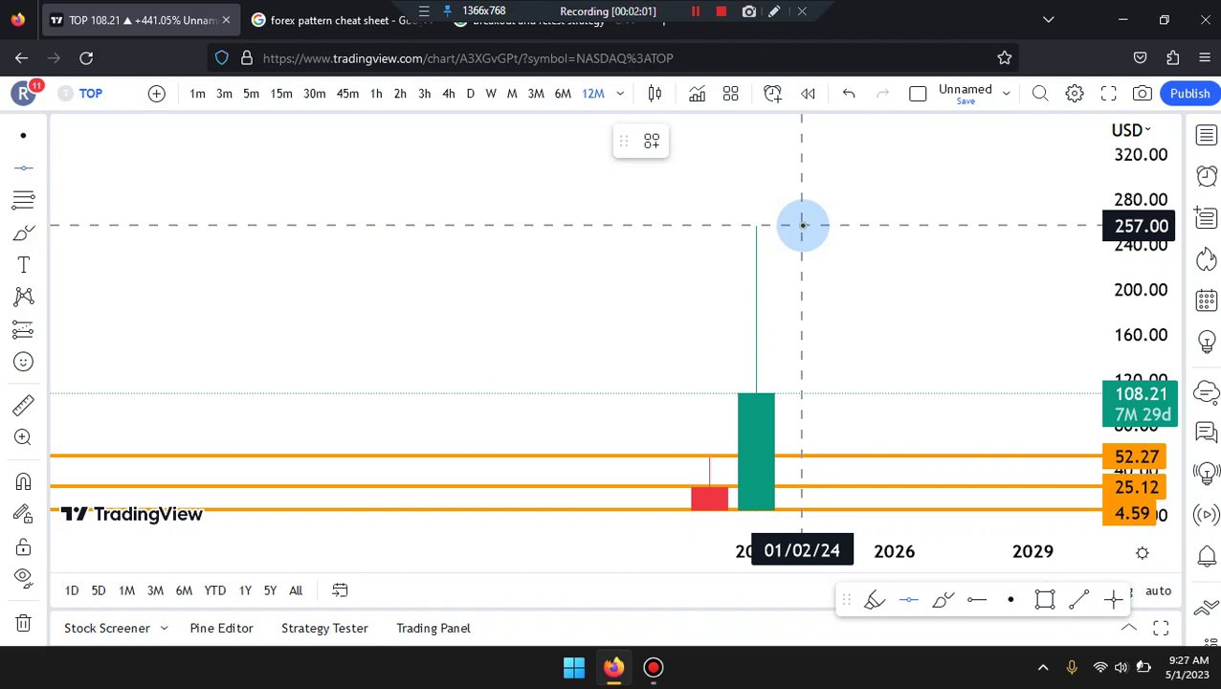
left_click(804, 226)
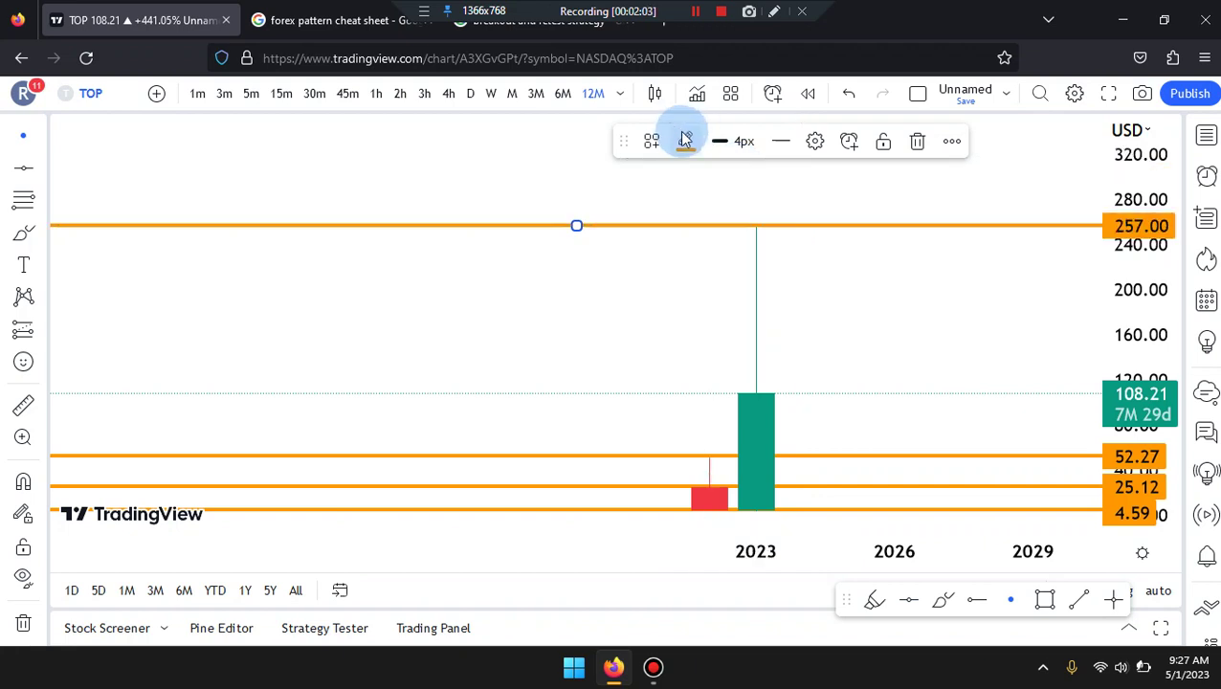
left_click(685, 142)
left_click(687, 201)
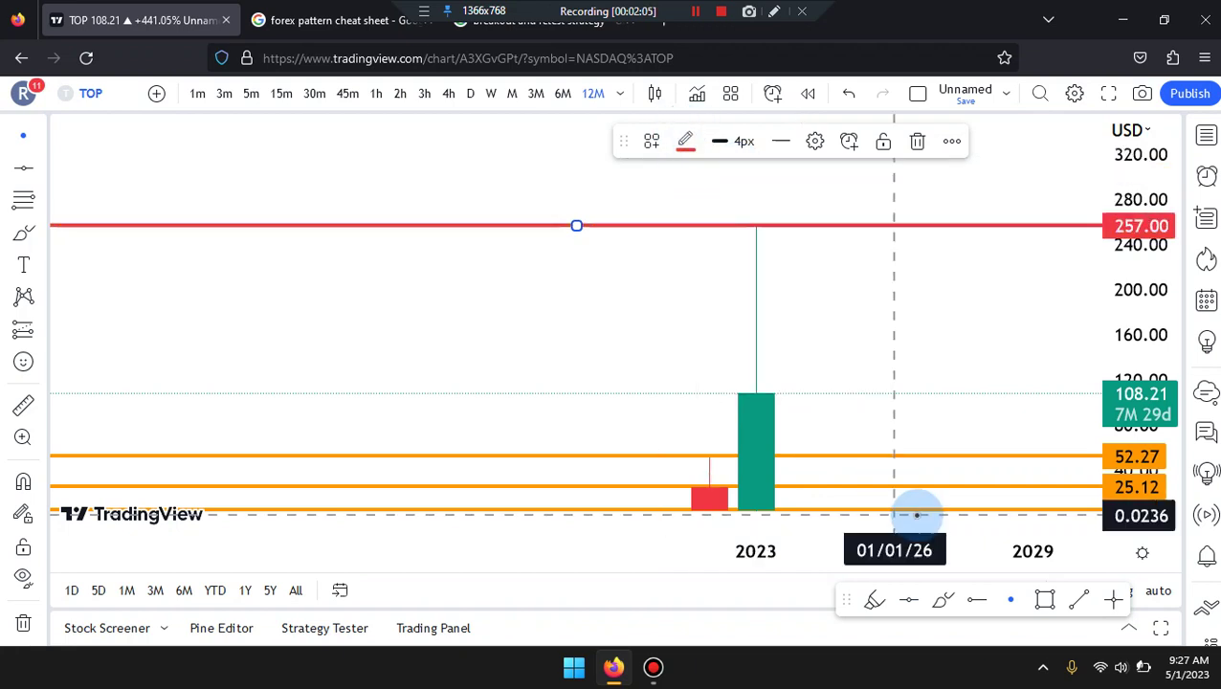
Add two more red horizontal lines, one across the green candle's wick at about 144.03 and one across its body at about 80.38.
left_click(909, 601)
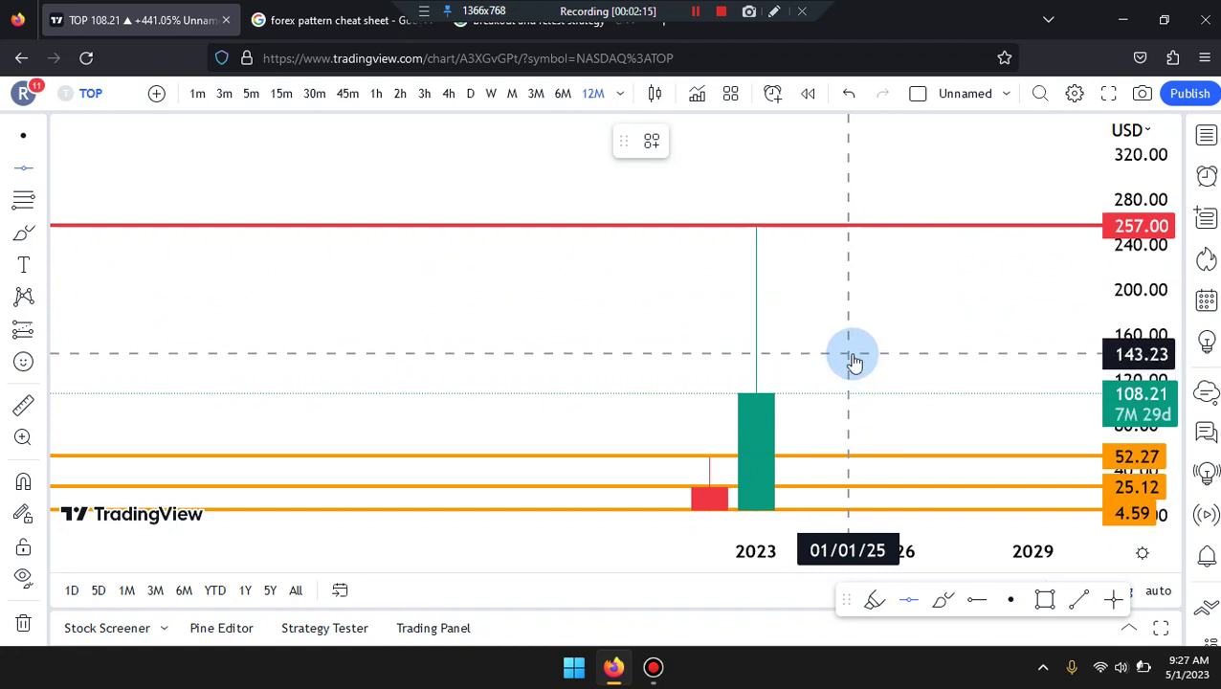
left_click(852, 354)
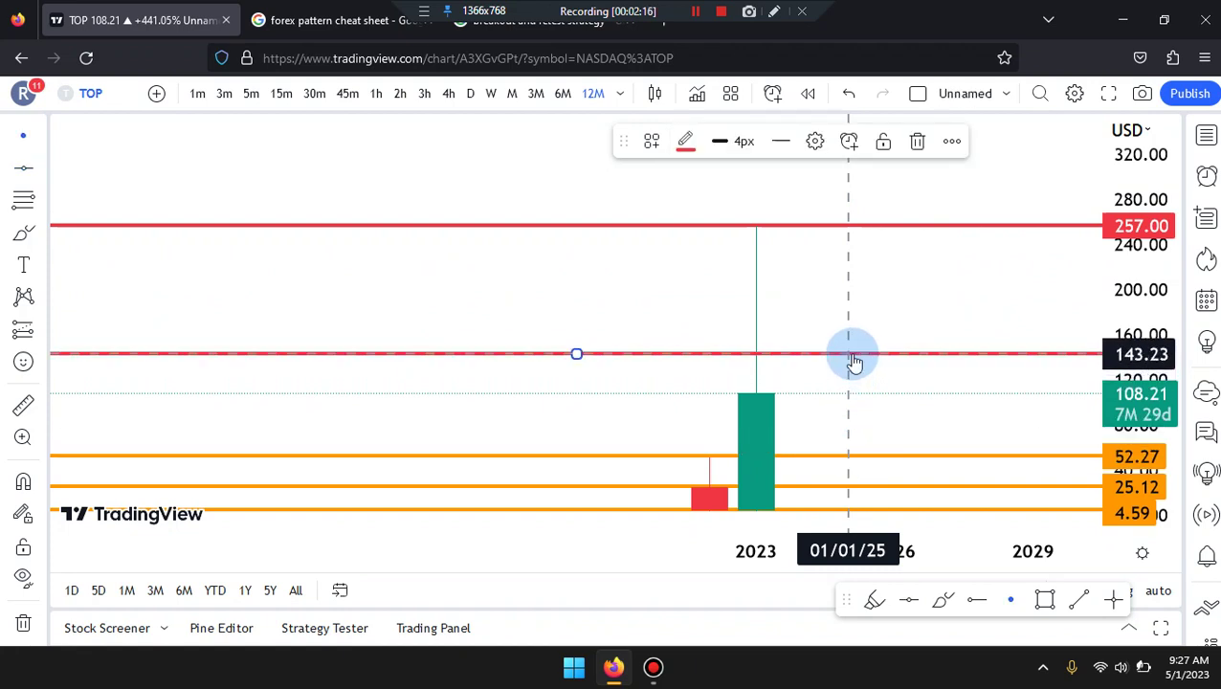
left_click_drag(854, 356, 852, 355)
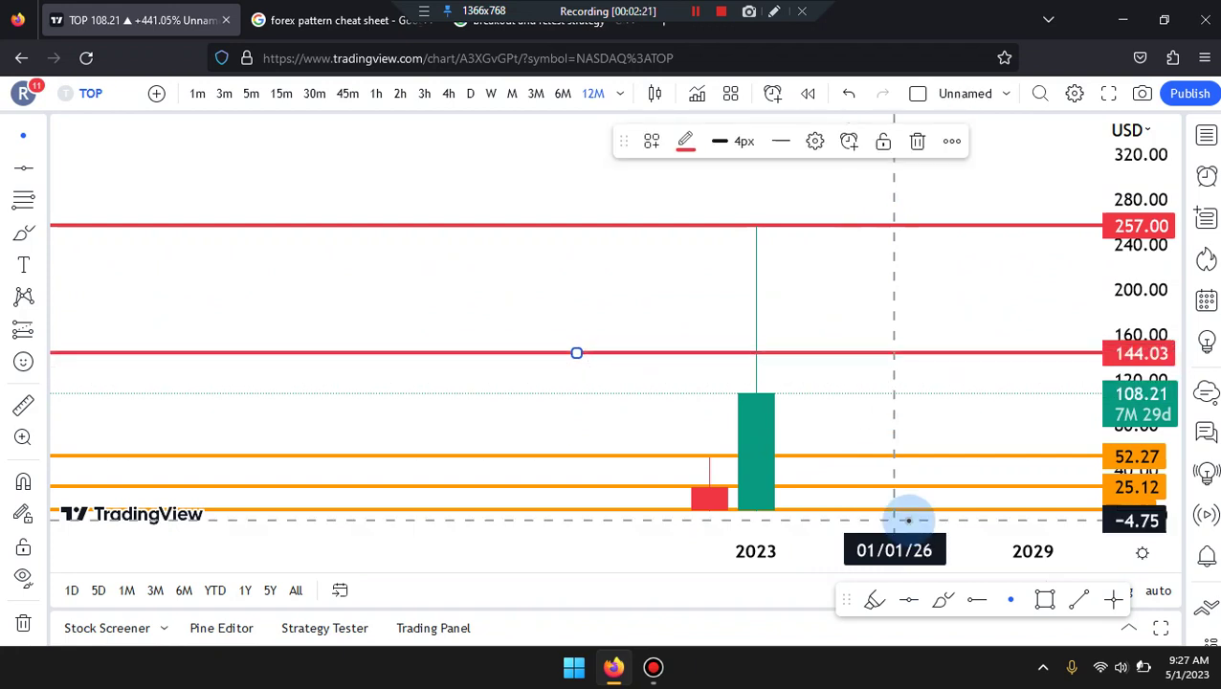
left_click(786, 459)
left_click(908, 601)
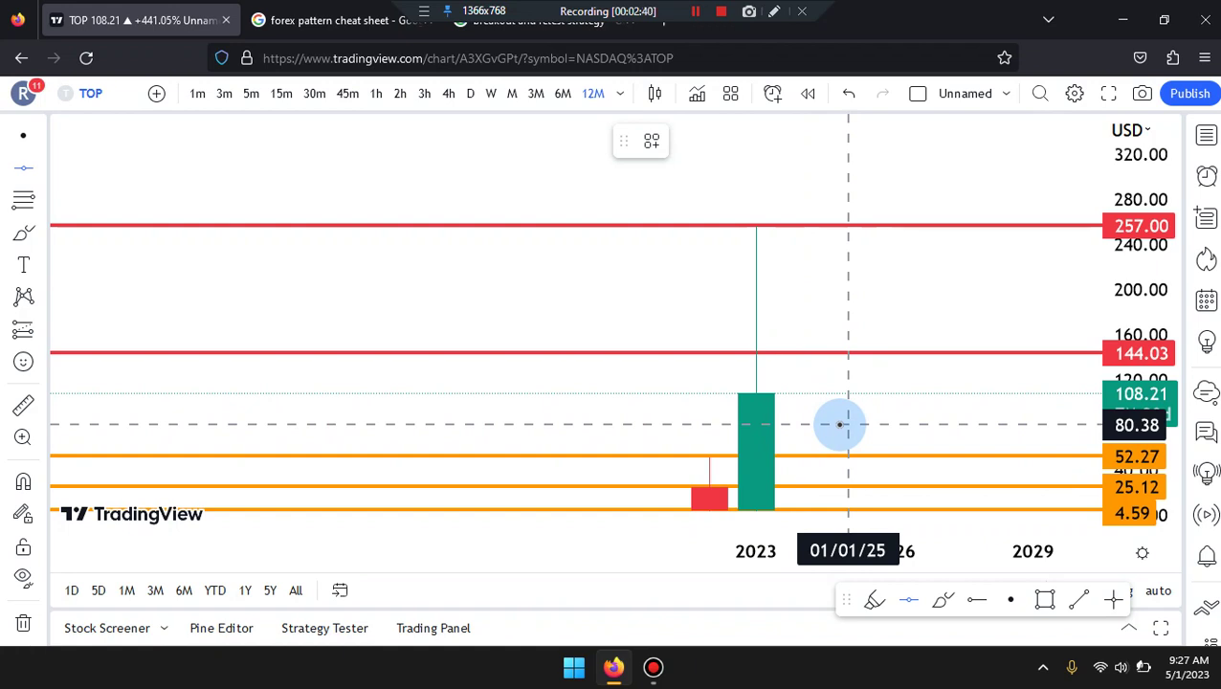
left_click(843, 432)
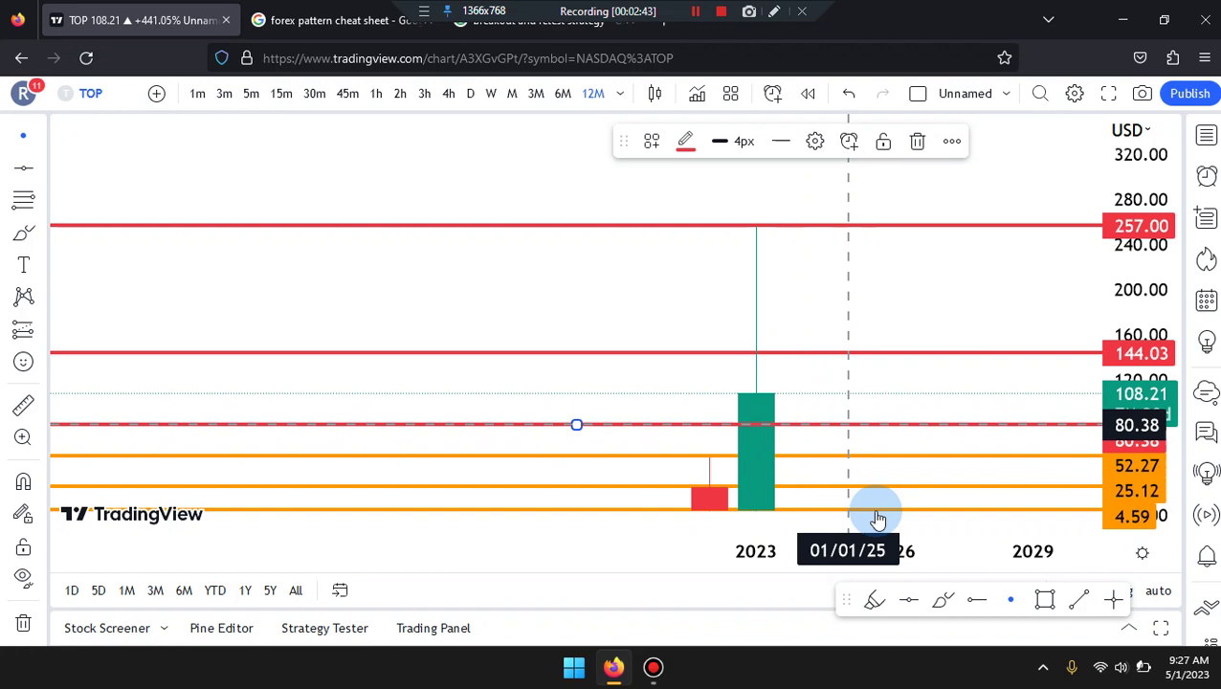
Try a highlighter stroke rising to the red candle's wick high and falling into the green candle, and undo it.
scroll(895, 541, "up", 2)
left_click(874, 600)
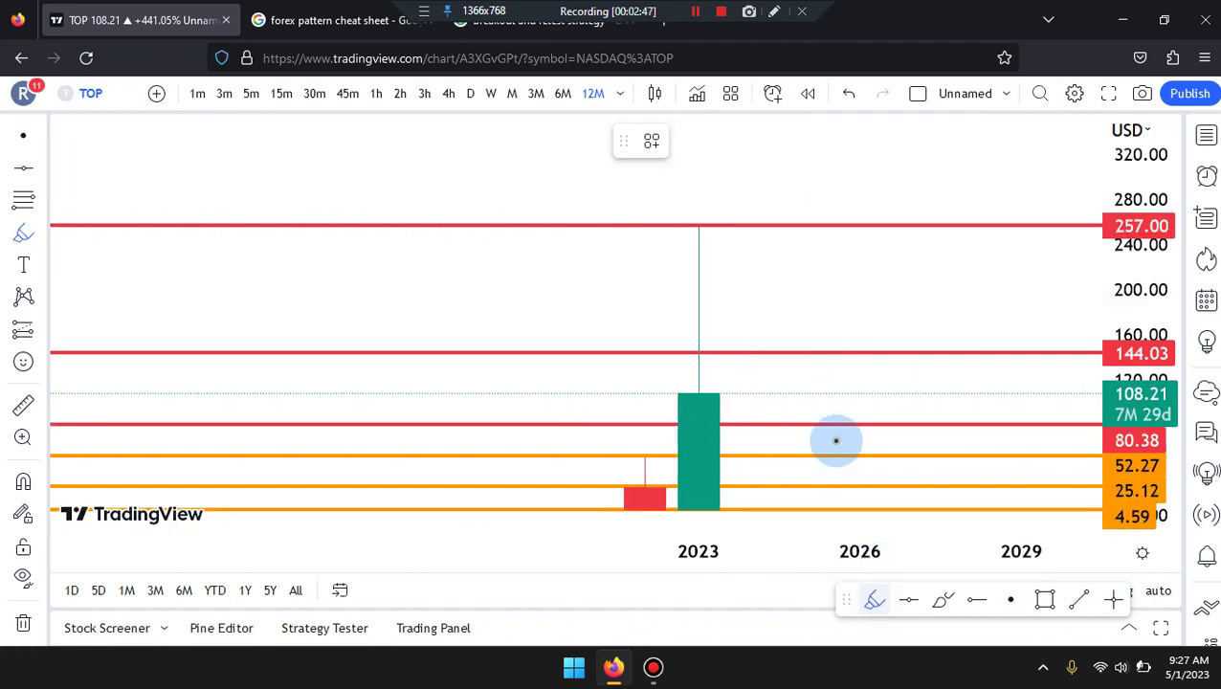
scroll(829, 428, "up", 2)
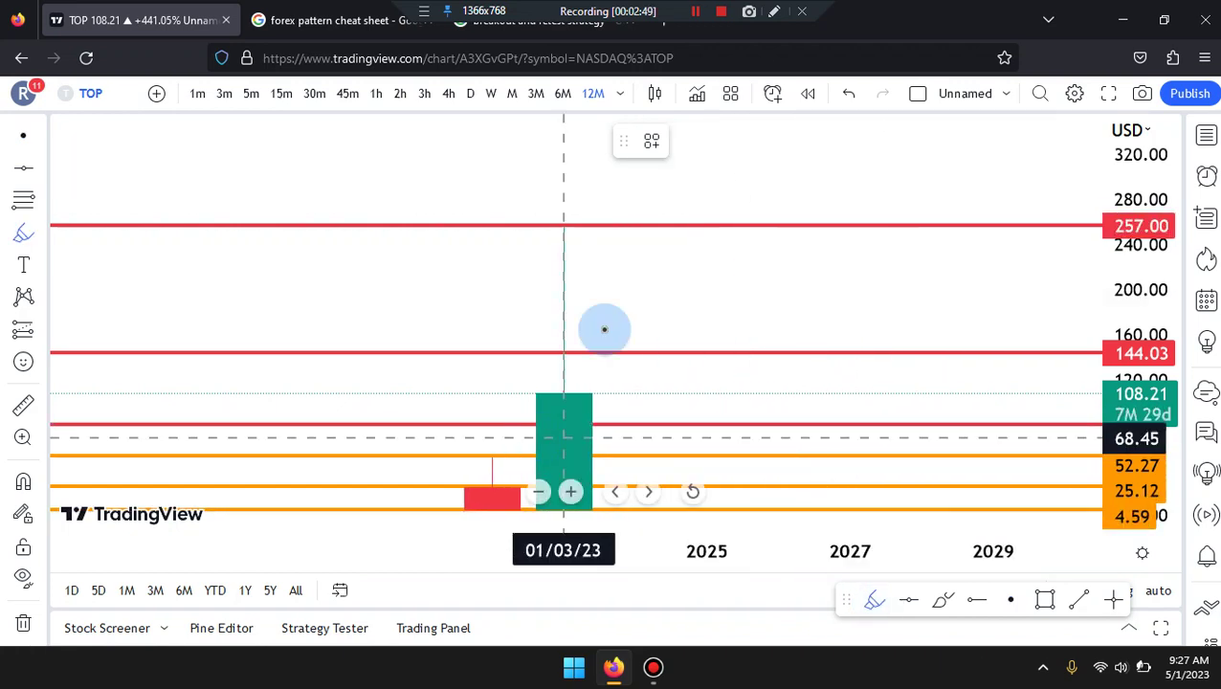
scroll(589, 414, "down", 1)
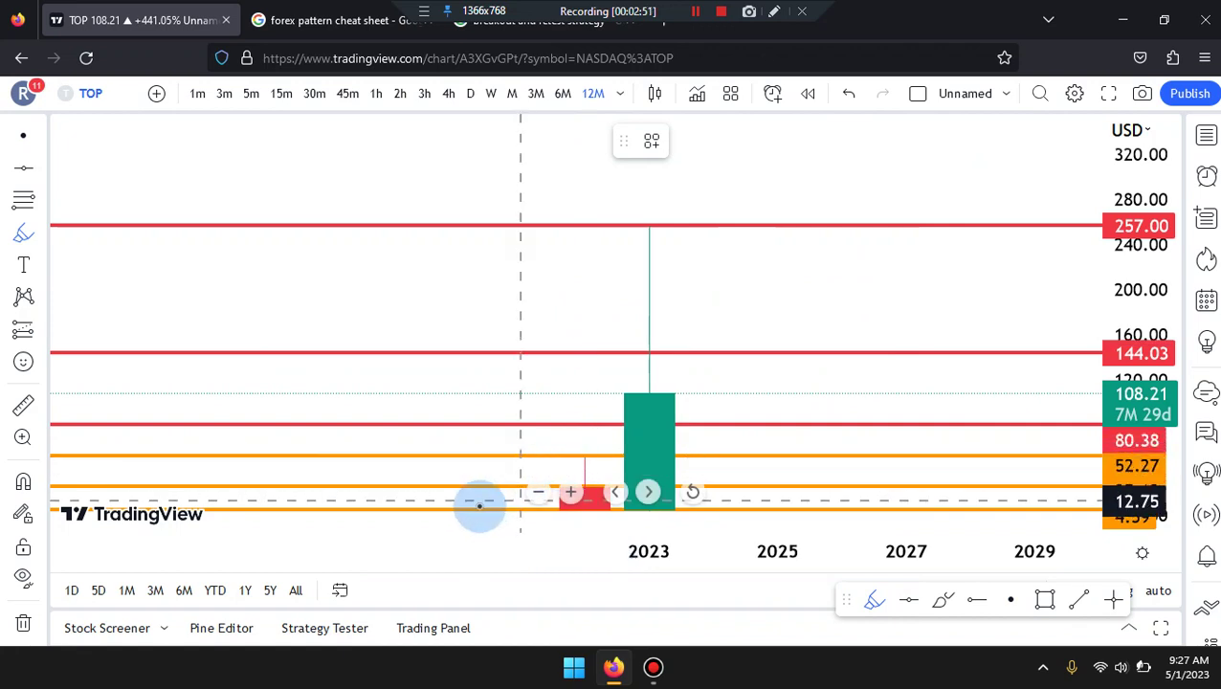
left_click(446, 487)
mouse_move(455, 487)
left_mouse_down()
mouse_move(585, 492)
mouse_move(521, 506)
mouse_move(568, 449)
mouse_move(633, 500)
left_mouse_up()
key("ctrl+z")
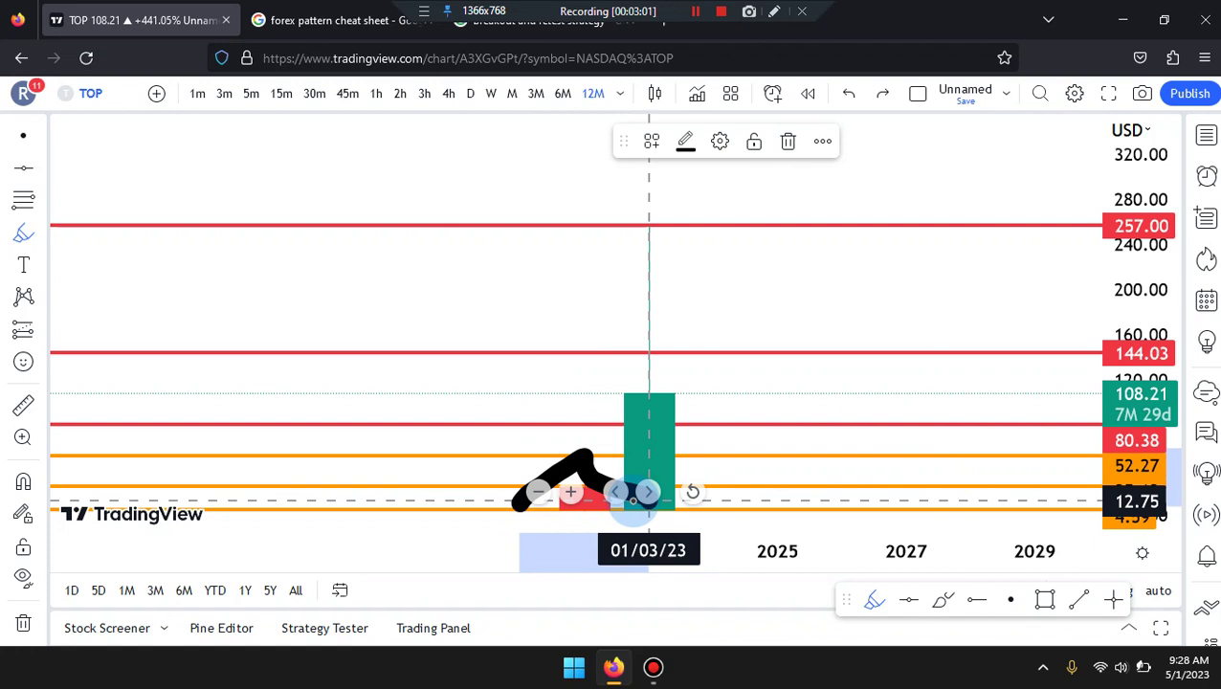
key("ctrl+z")
Highlight the path over the red candle and up the green candle to 257.00, cross it at the 144.03 line, and undo the strokes.
mouse_move(517, 512)
left_mouse_down()
mouse_move(590, 436)
mouse_move(649, 519)
left_mouse_up()
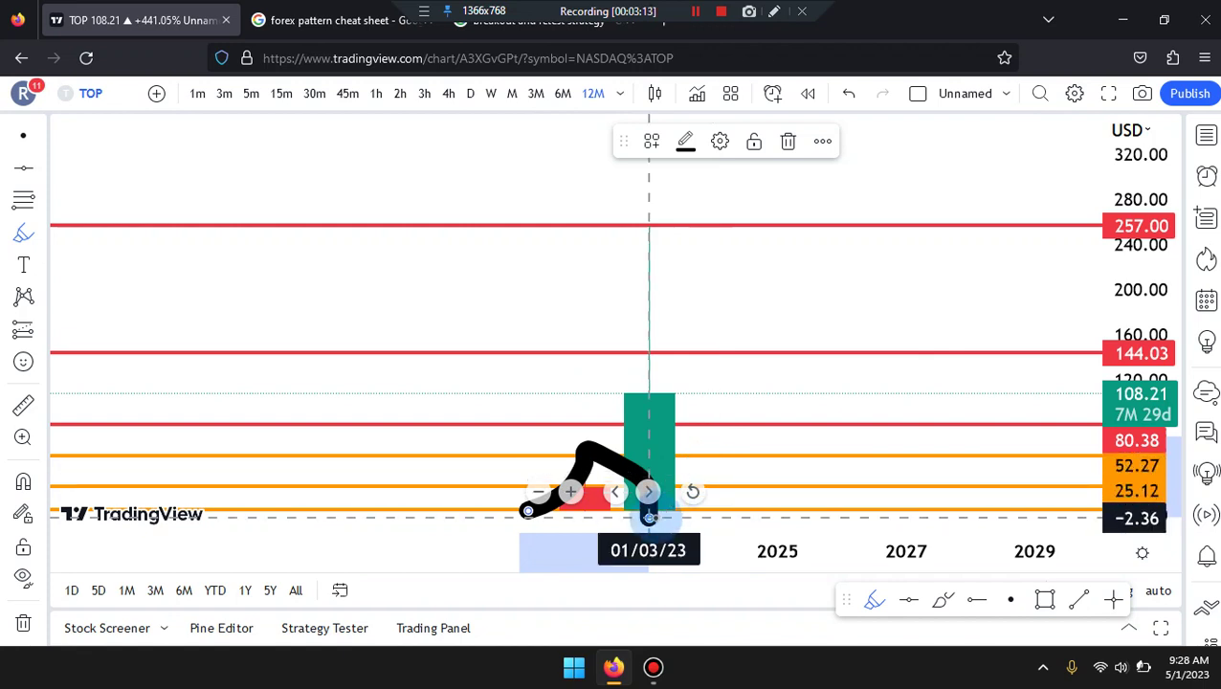
left_click_drag(648, 515, 649, 231)
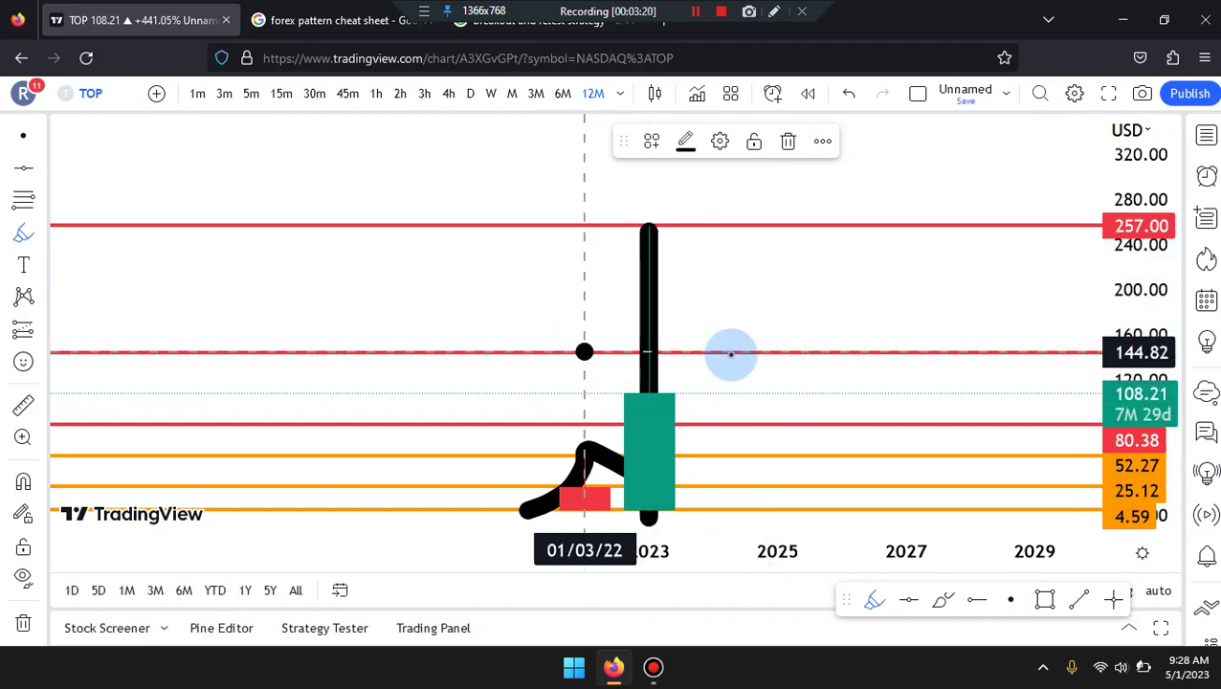
left_click_drag(585, 352, 713, 354)
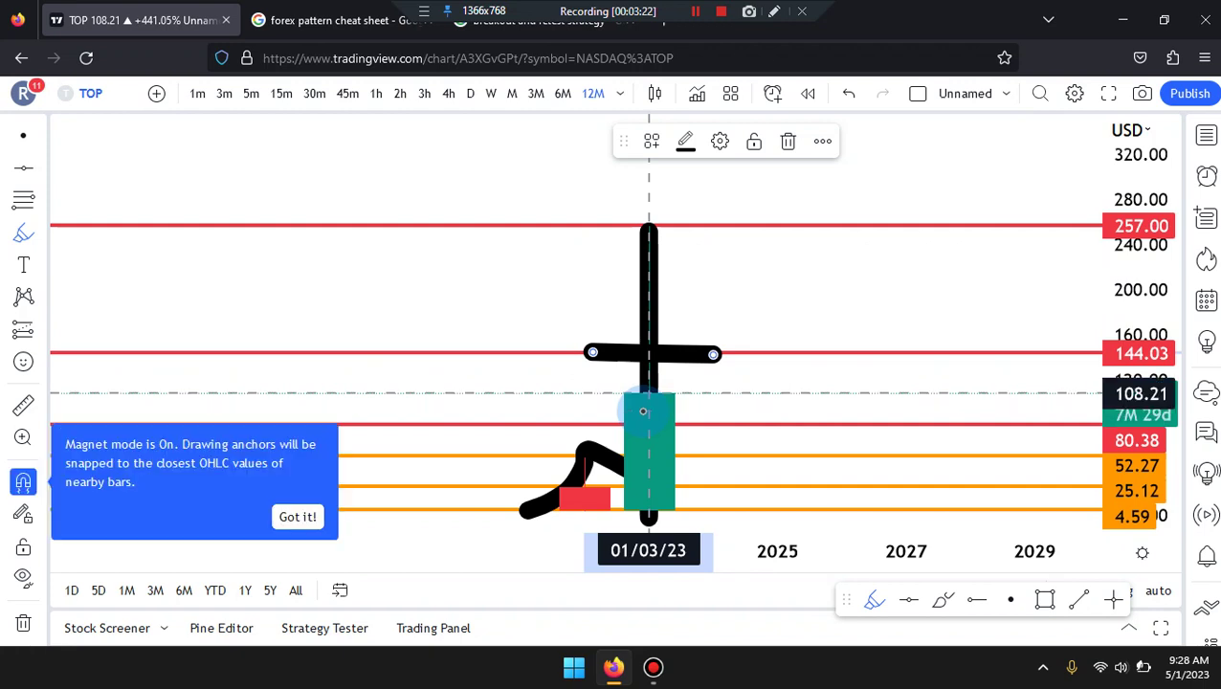
key("ctrl+z")
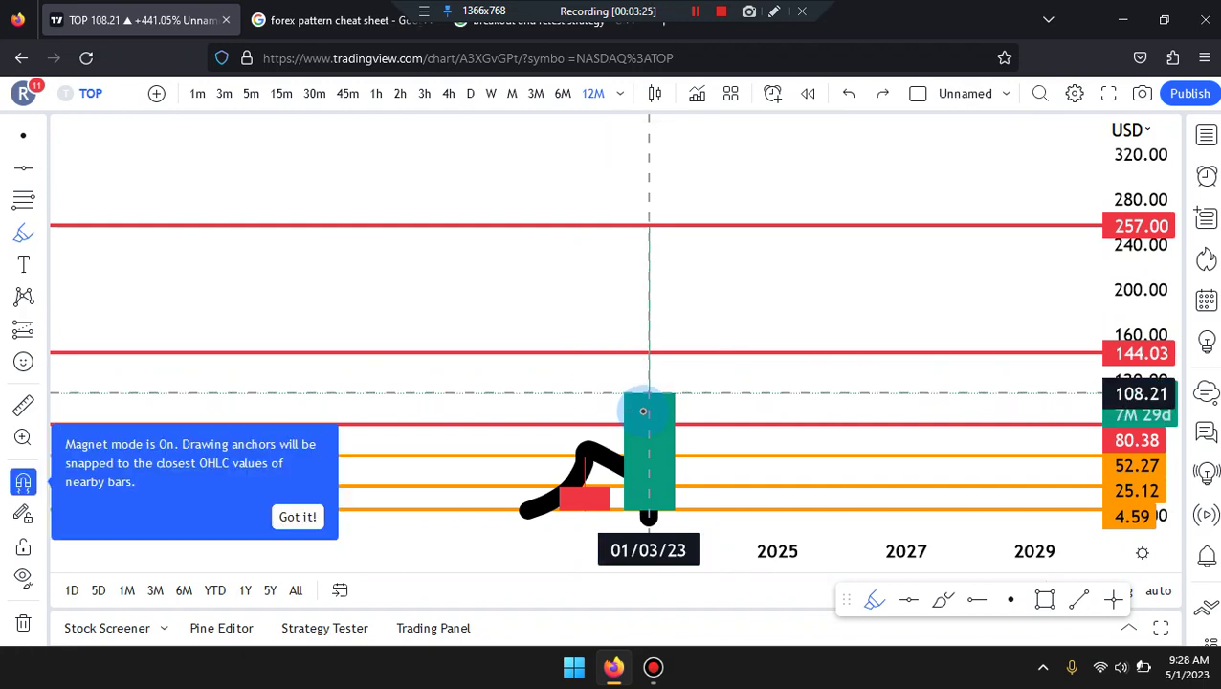
key("ctrl+s")
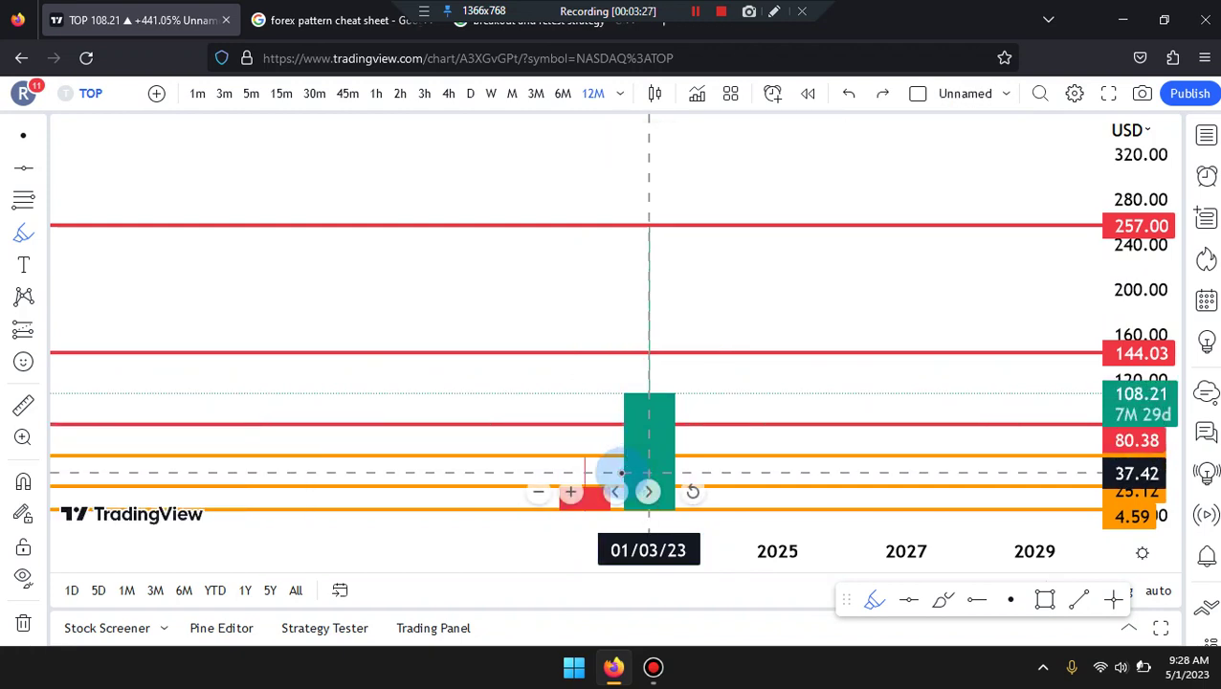
Try highlighter strokes for an upward move through the 144.03 line and a downward move from it, and undo them.
left_click_drag(621, 473, 648, 317)
mouse_move(711, 390)
left_mouse_down()
mouse_move(719, 405)
mouse_move(842, 155)
left_mouse_up()
key("ctrl+z")
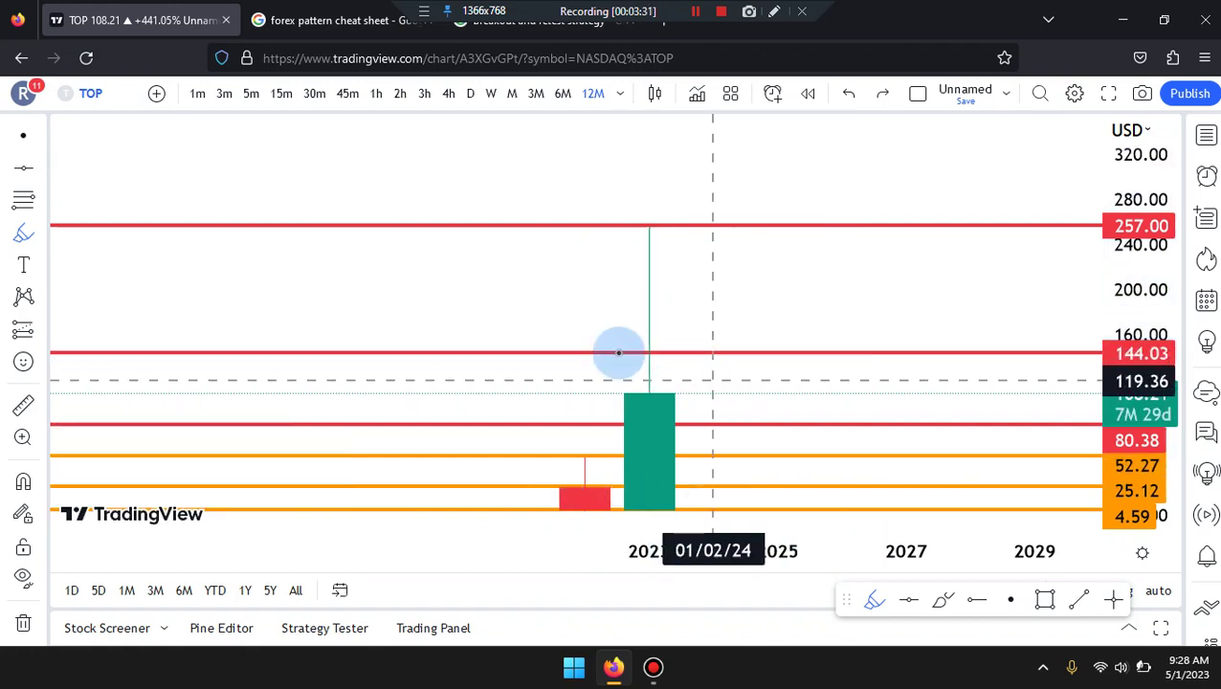
left_click_drag(829, 335, 649, 356)
mouse_move(727, 413)
left_mouse_down()
mouse_move(817, 509)
mouse_move(839, 509)
left_mouse_up()
key("ctrl+z")
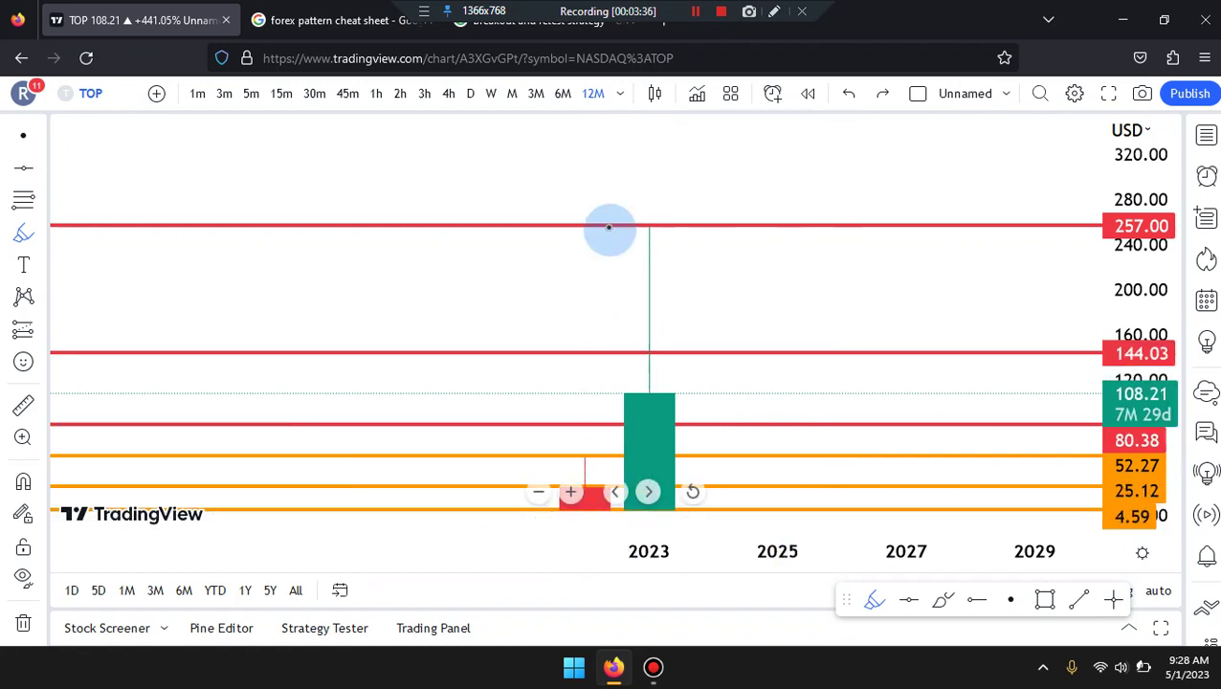
Switch the chart to the 6-month timeframe.
left_click(565, 96)
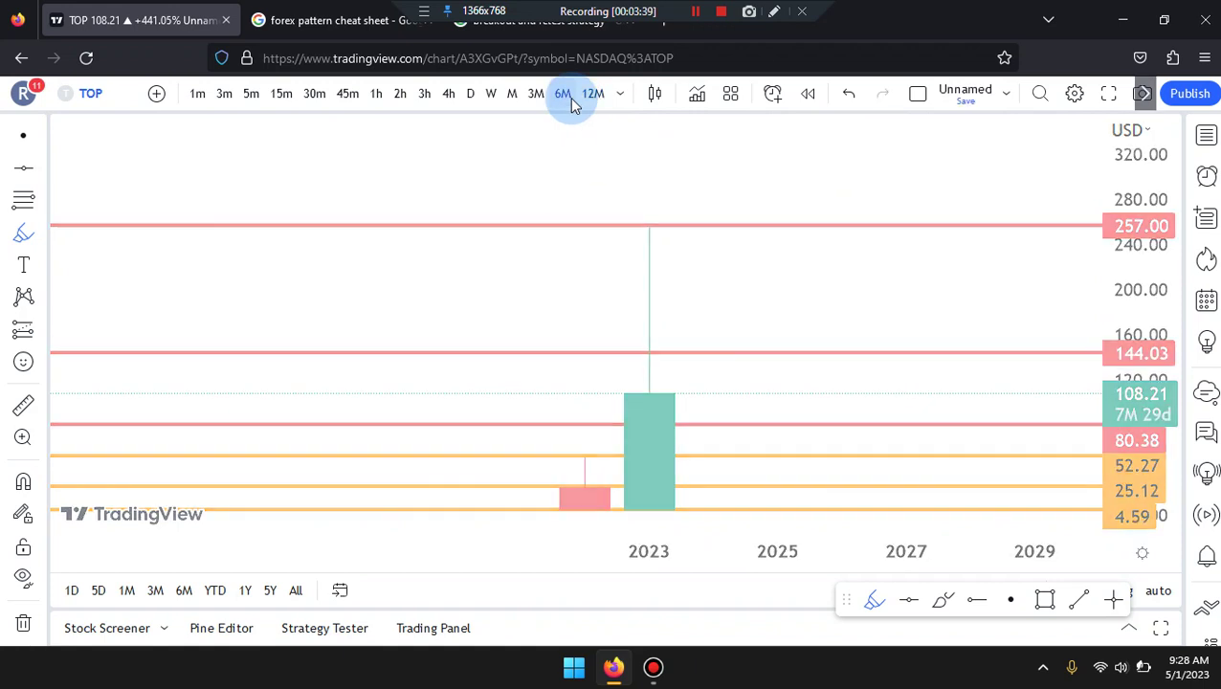
scroll(783, 300, "up", 5)
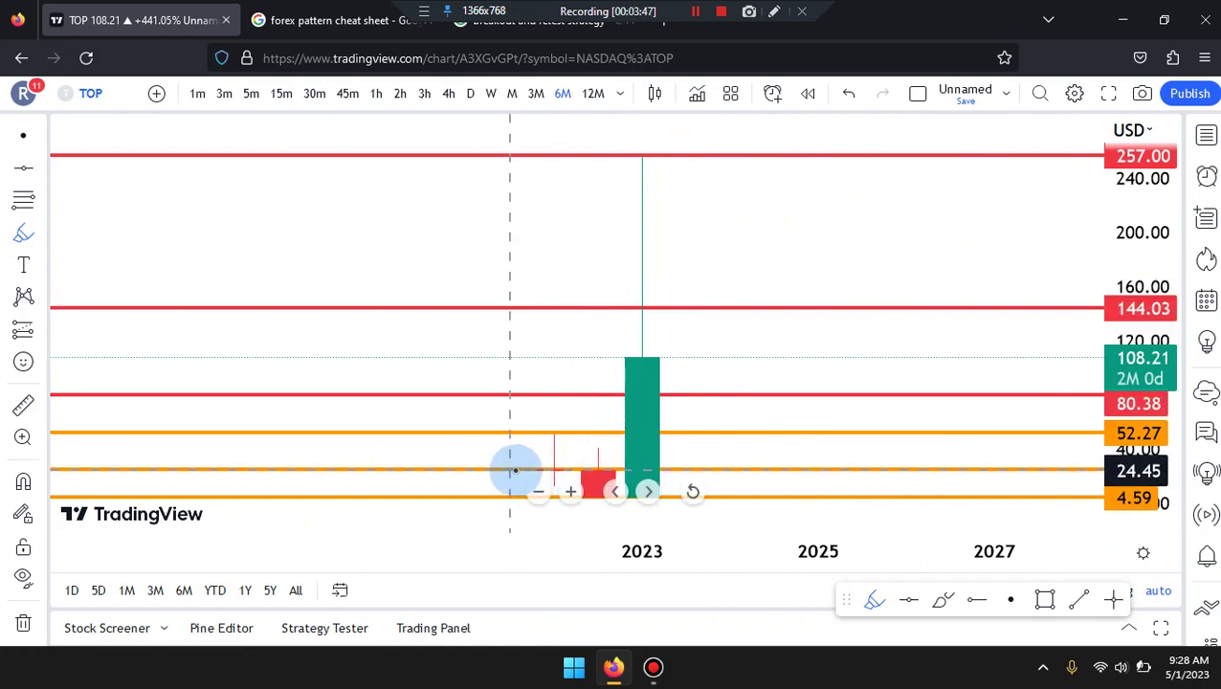
key("ctrl+z")
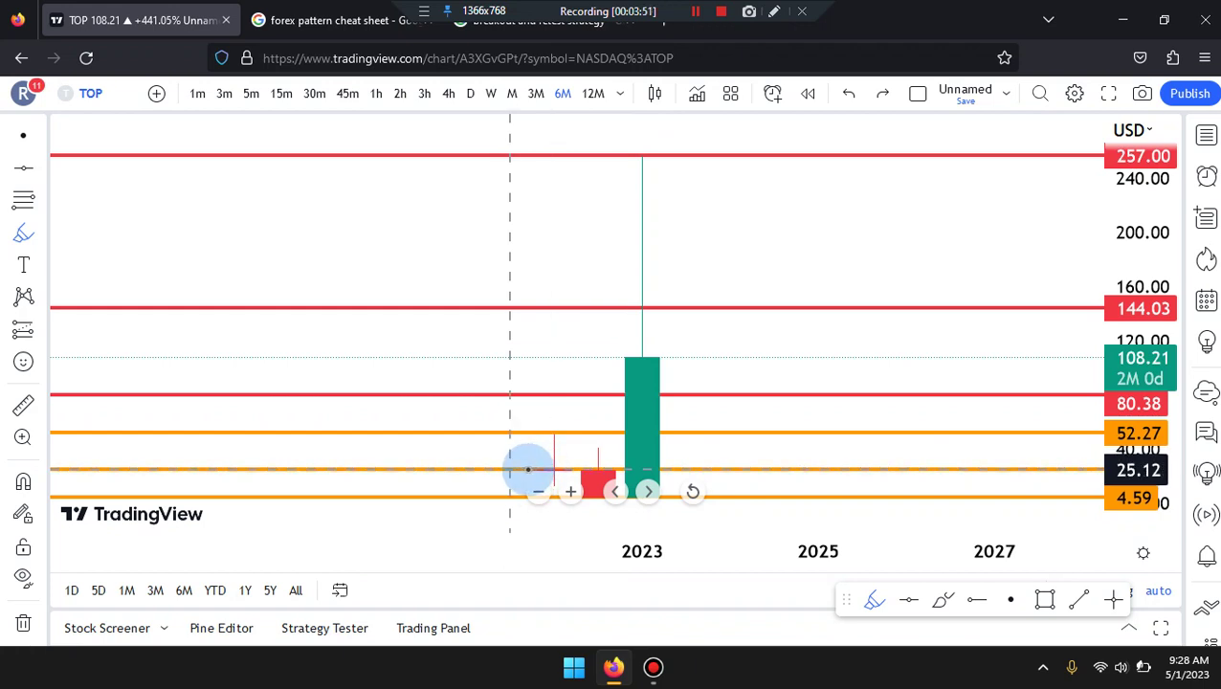
Highlight the price path from the 52.27 line down to the second red candle's base and up the green candle to about 133.72.
mouse_move(528, 469)
left_mouse_down()
mouse_move(557, 467)
mouse_move(599, 501)
left_mouse_up()
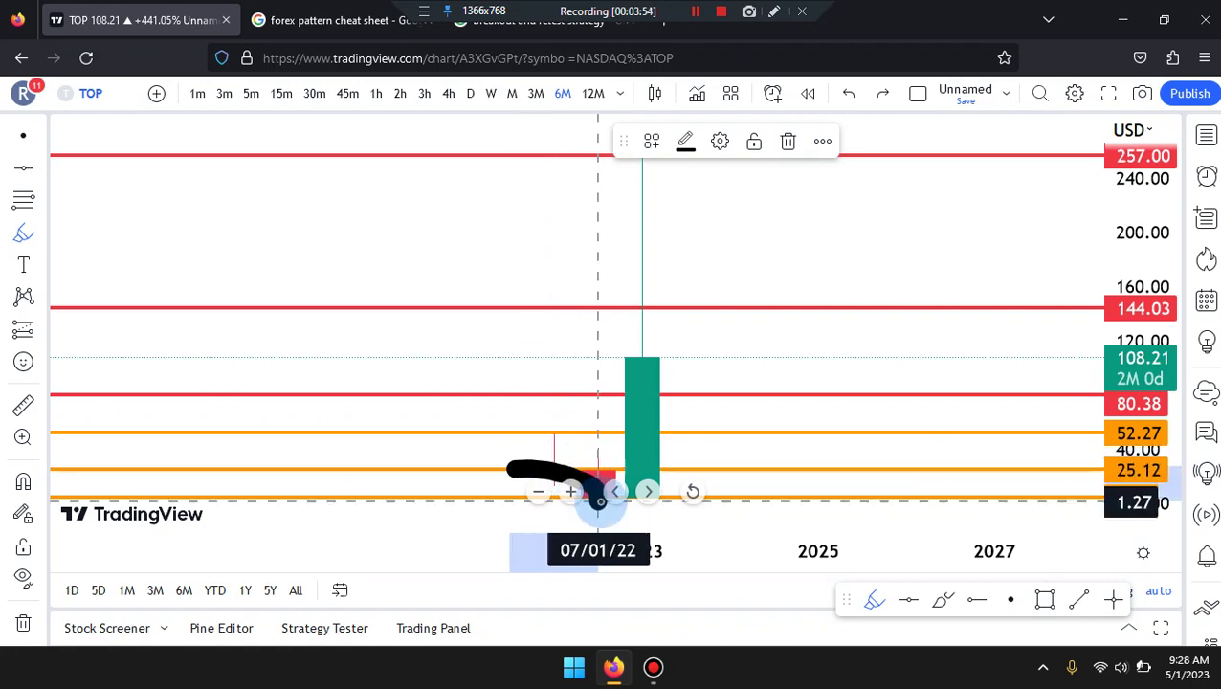
key("ctrl+z")
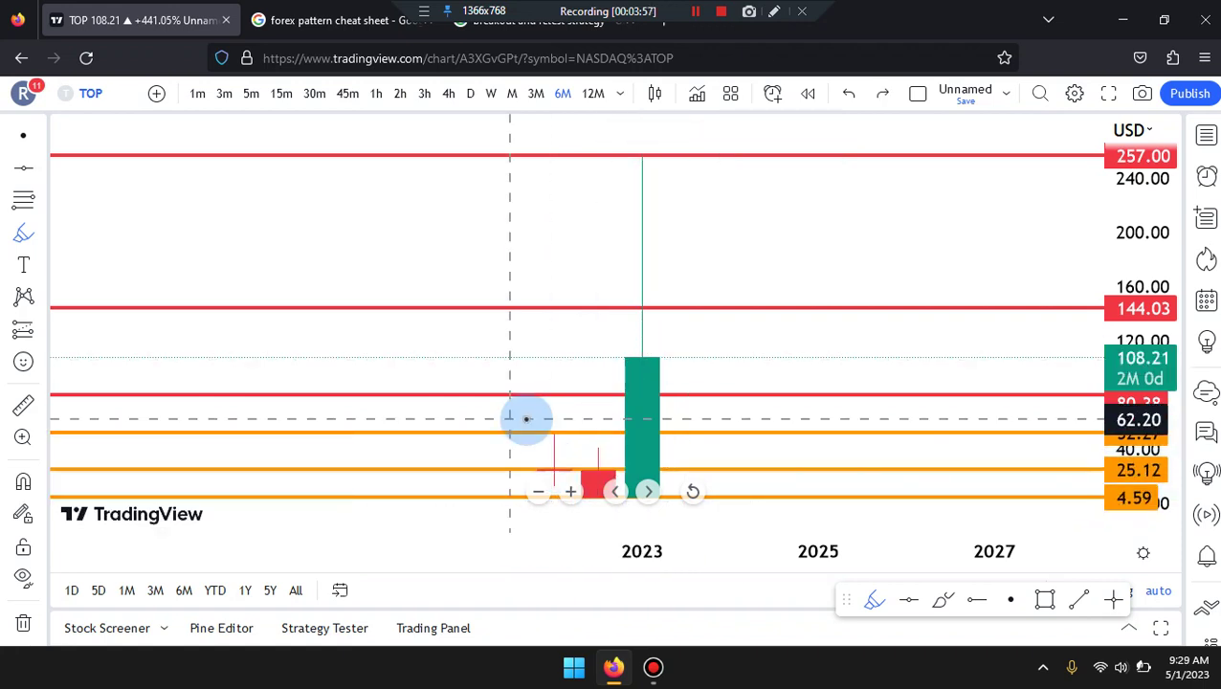
mouse_move(524, 428)
left_mouse_down()
mouse_move(611, 499)
mouse_move(644, 322)
left_mouse_up()
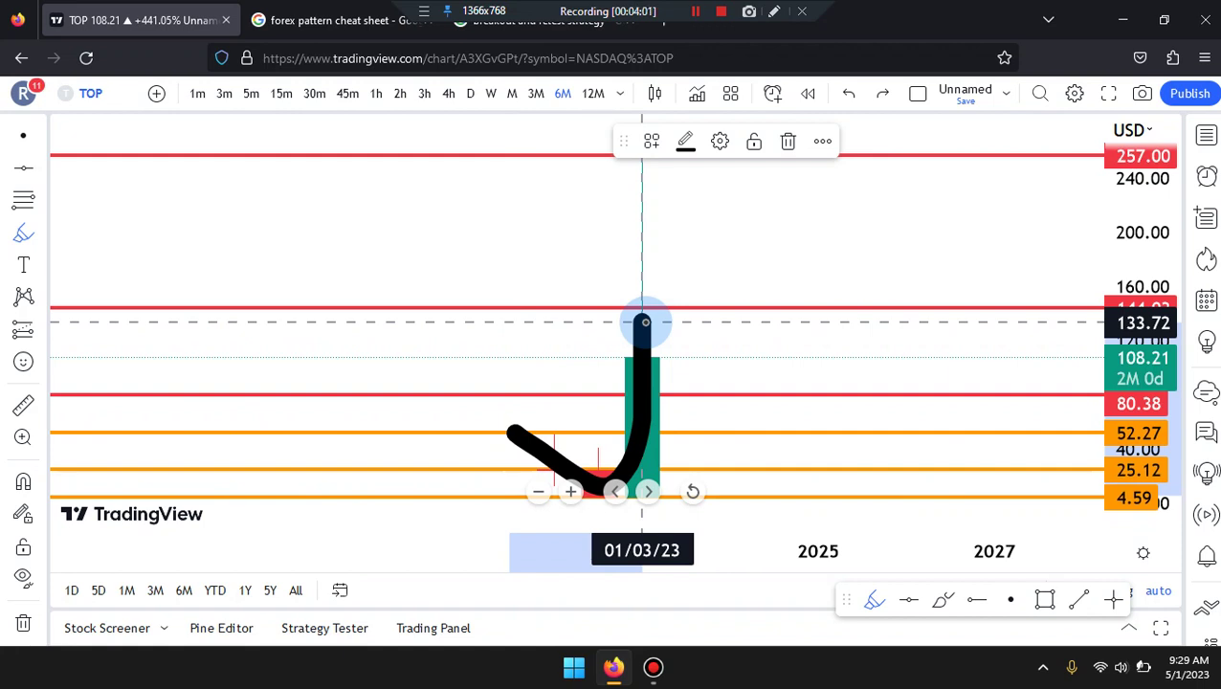
Extend the highlighter path down just below the 80.38 line and up to about 195.98, and undo it.
left_click_drag(645, 323, 744, 427)
left_click_drag(786, 329, 820, 237)
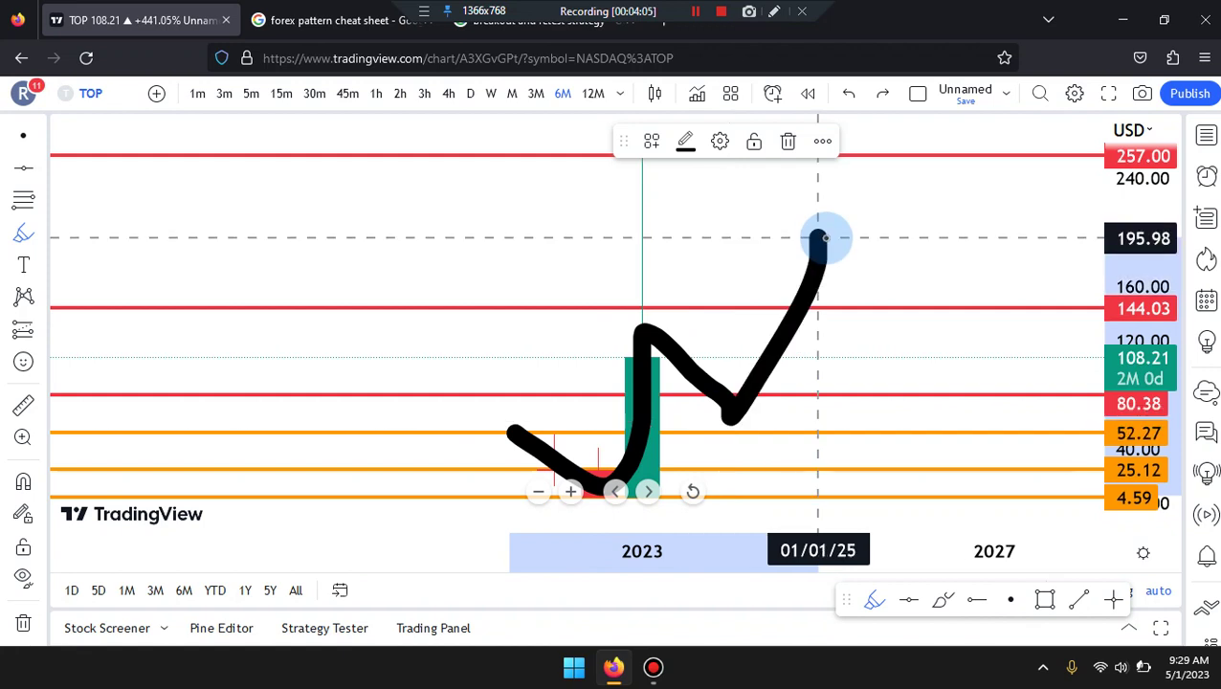
key("ctrl+z")
Switch the chart to the 3-month timeframe.
left_click(536, 93)
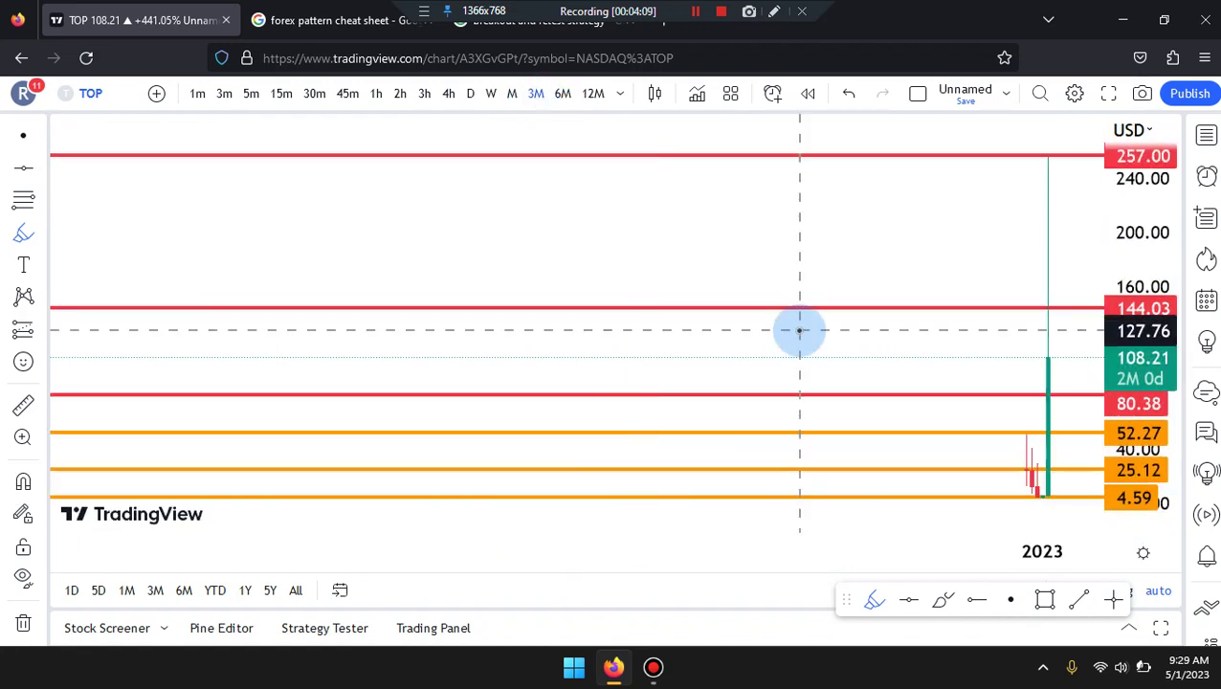
scroll(800, 330, "up", 5)
scroll(800, 330, "up", 2)
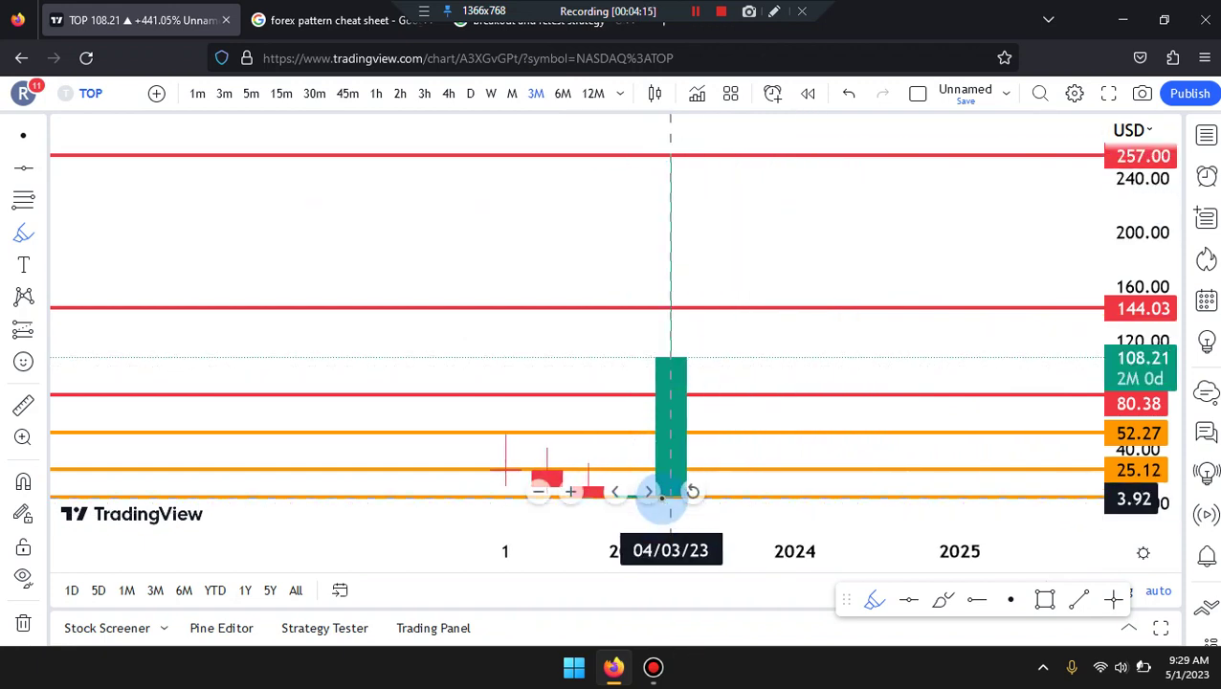
scroll(471, 442, "right", 3)
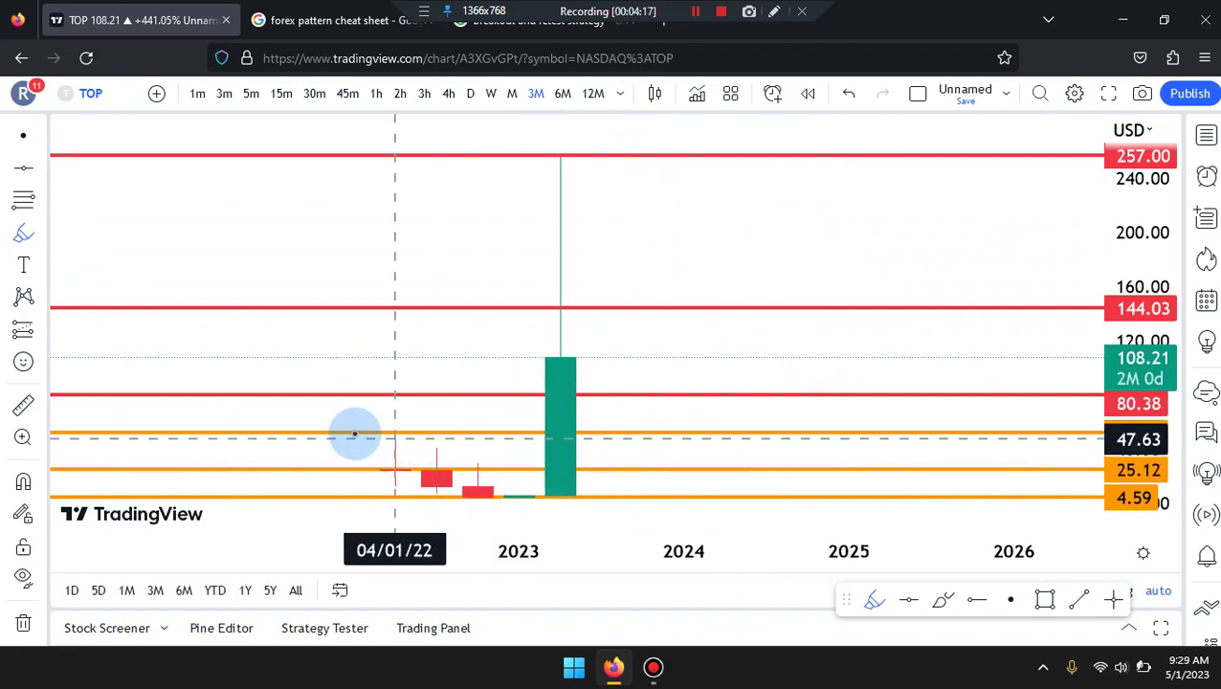
Highlight the path from the 52.27 line down the red candles to about 3.26 and up to about 164.19, and undo it.
left_click_drag(353, 433, 514, 498)
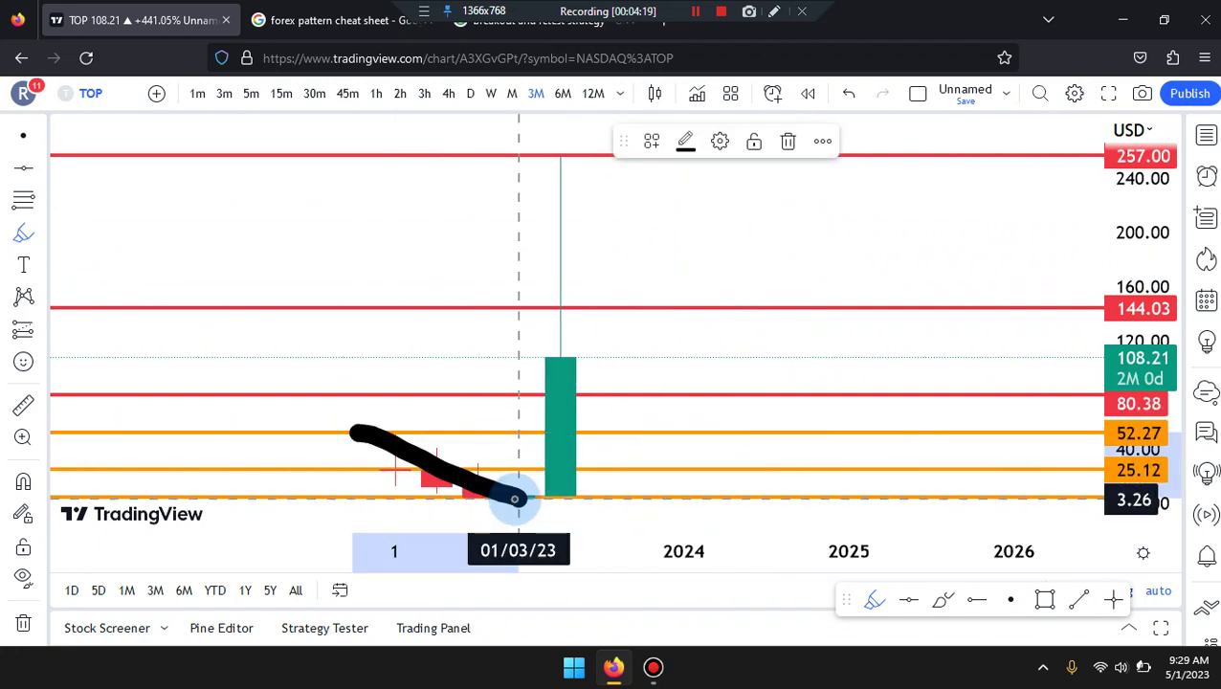
mouse_move(603, 295)
left_mouse_down()
mouse_move(614, 278)
mouse_move(600, 281)
left_mouse_up()
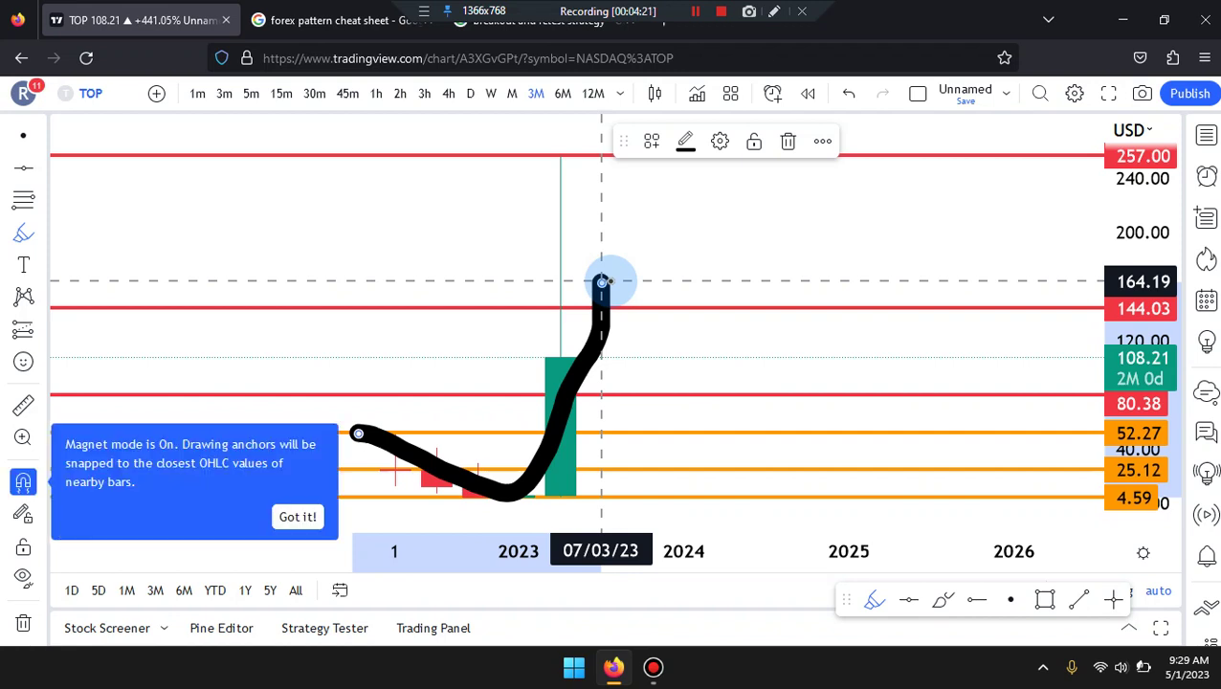
key("ctrl+z")
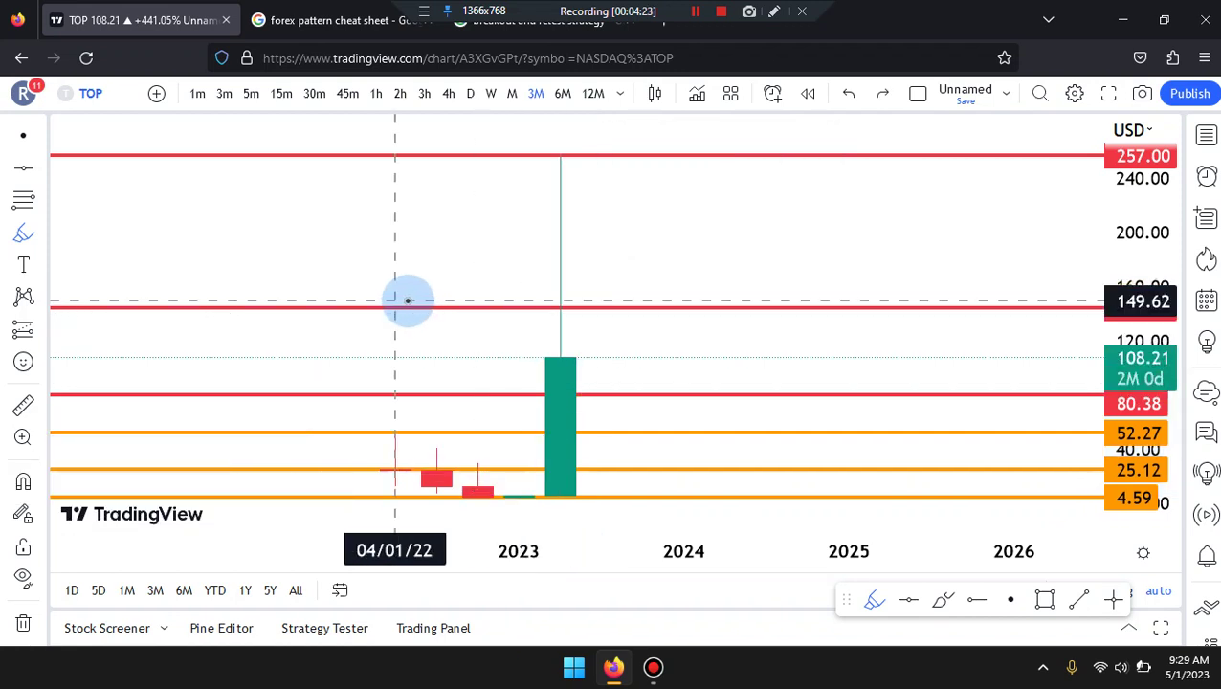
Try a highlighter stroke along the 144.03 line and another rising from the 80.38 line, and undo both.
left_click_drag(394, 300, 731, 300)
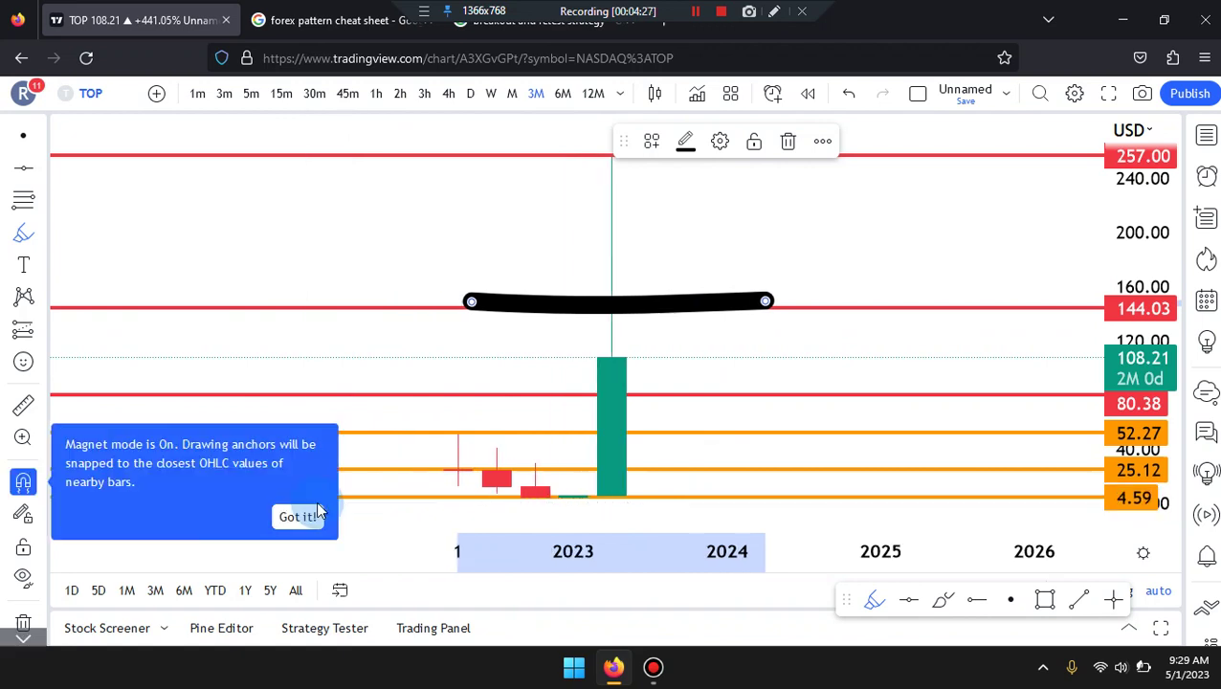
key("ctrl+z")
mouse_move(304, 397)
left_mouse_down()
mouse_move(420, 292)
mouse_move(496, 518)
mouse_move(420, 344)
left_mouse_up()
key("ctrl+z")
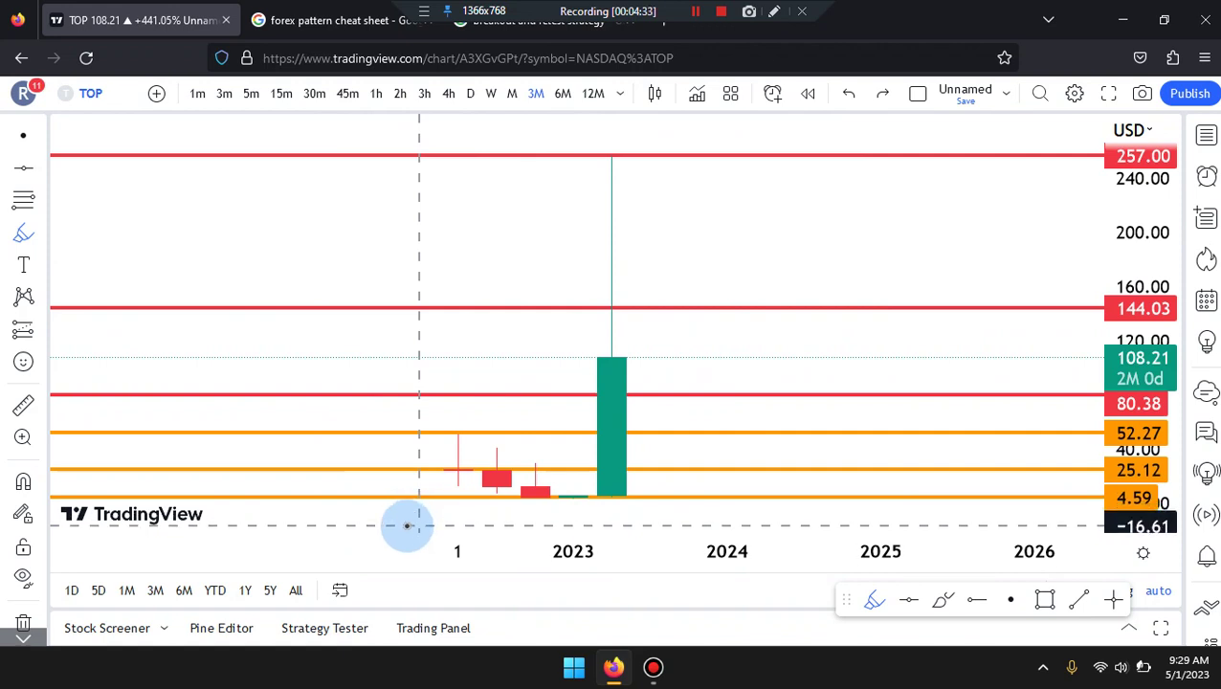
Highlight a path over the red candles, up to a peak below the 144.03 line and down past the 4.59 line, and undo it.
mouse_move(418, 528)
left_mouse_down()
mouse_move(421, 507)
mouse_move(502, 466)
mouse_move(578, 505)
left_mouse_up()
mouse_move(617, 325)
left_mouse_down()
mouse_move(725, 471)
mouse_move(417, 518)
mouse_move(804, 519)
left_mouse_up()
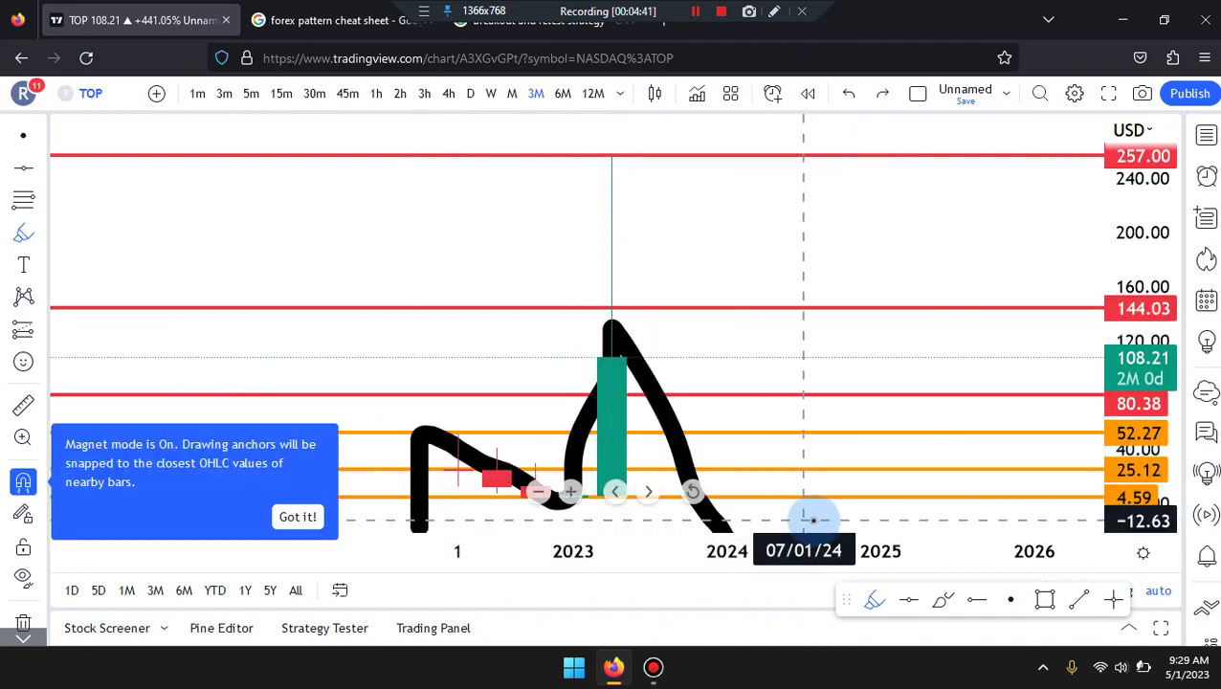
key("ctrl+z")
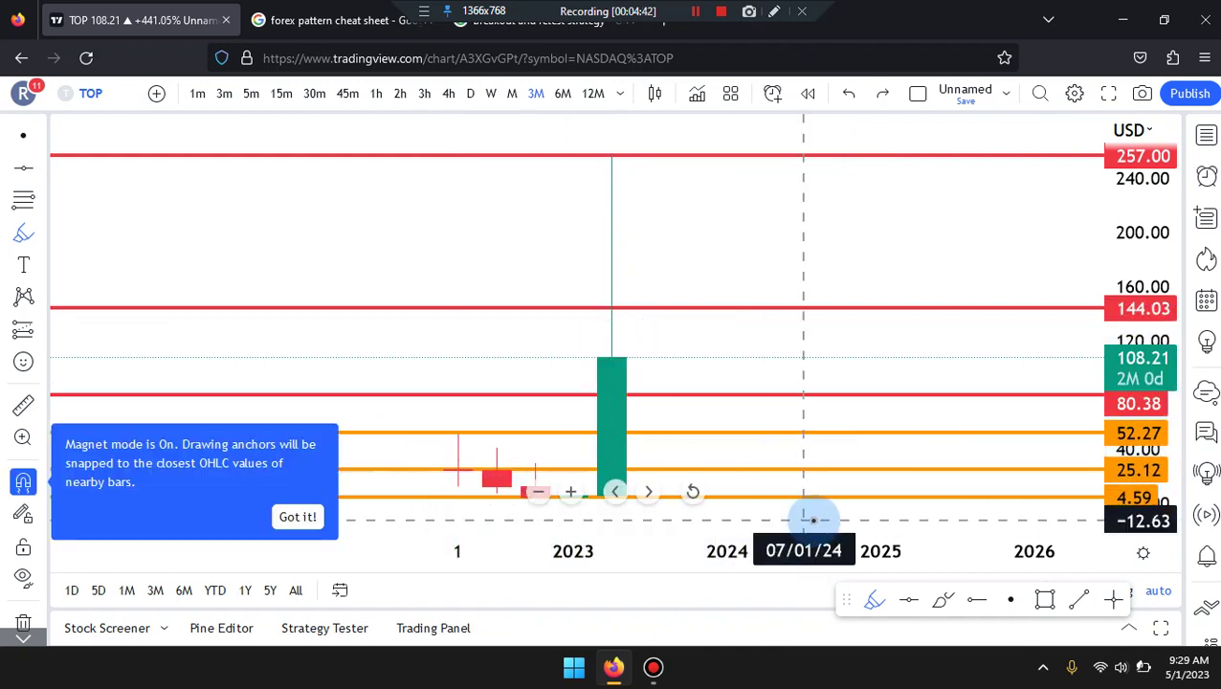
Switch the chart to the monthly timeframe.
left_click(514, 93)
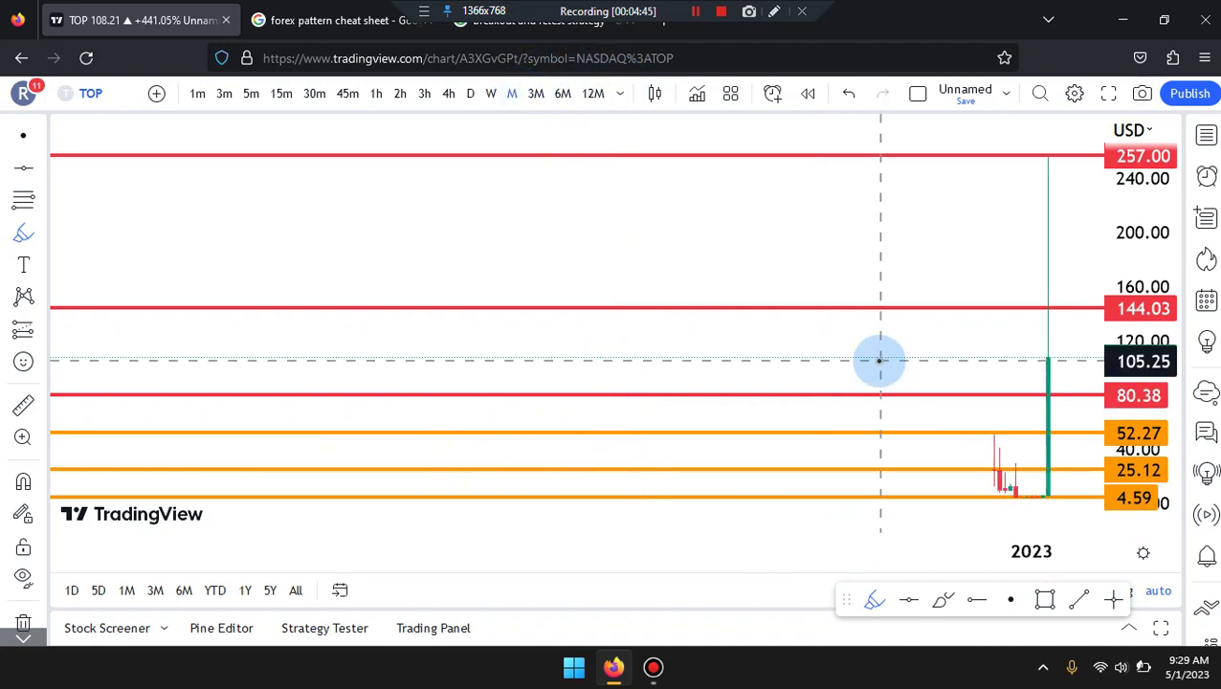
scroll(879, 361, "up", 15)
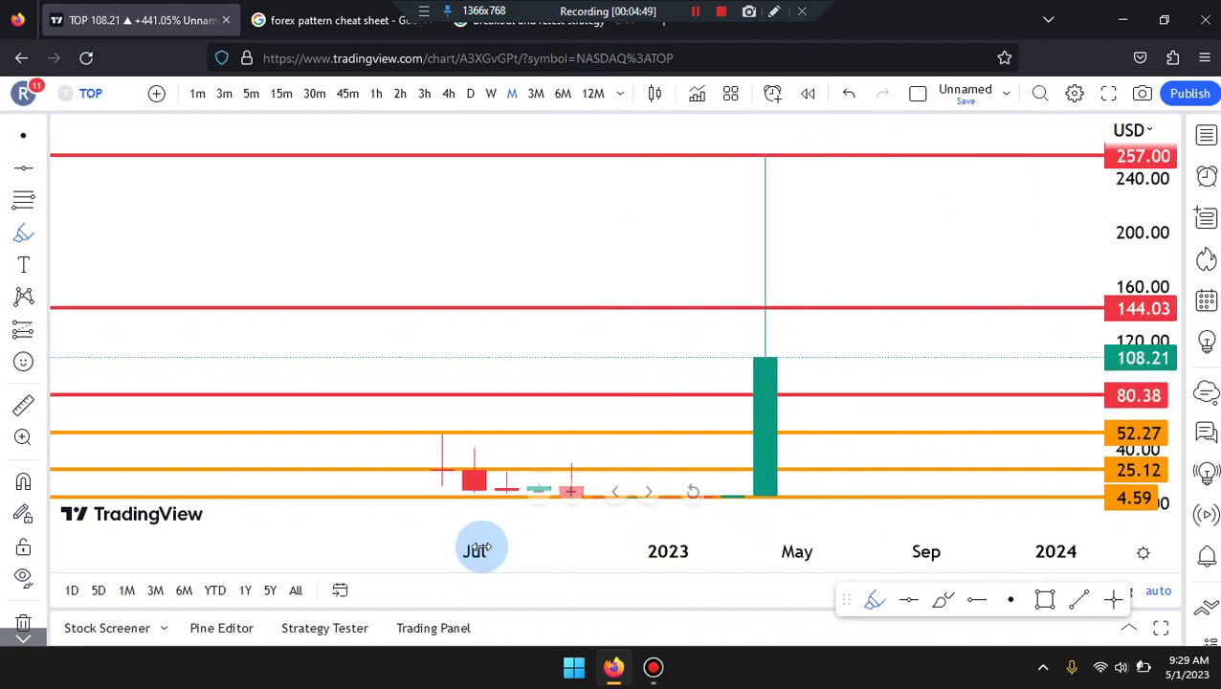
Highlight the flat run near the 4.59 line and the rise along the green candle past 144.03, and undo the strokes.
left_click_drag(438, 492, 657, 493)
mouse_move(441, 492)
left_mouse_down()
mouse_move(751, 489)
mouse_move(764, 222)
left_mouse_up()
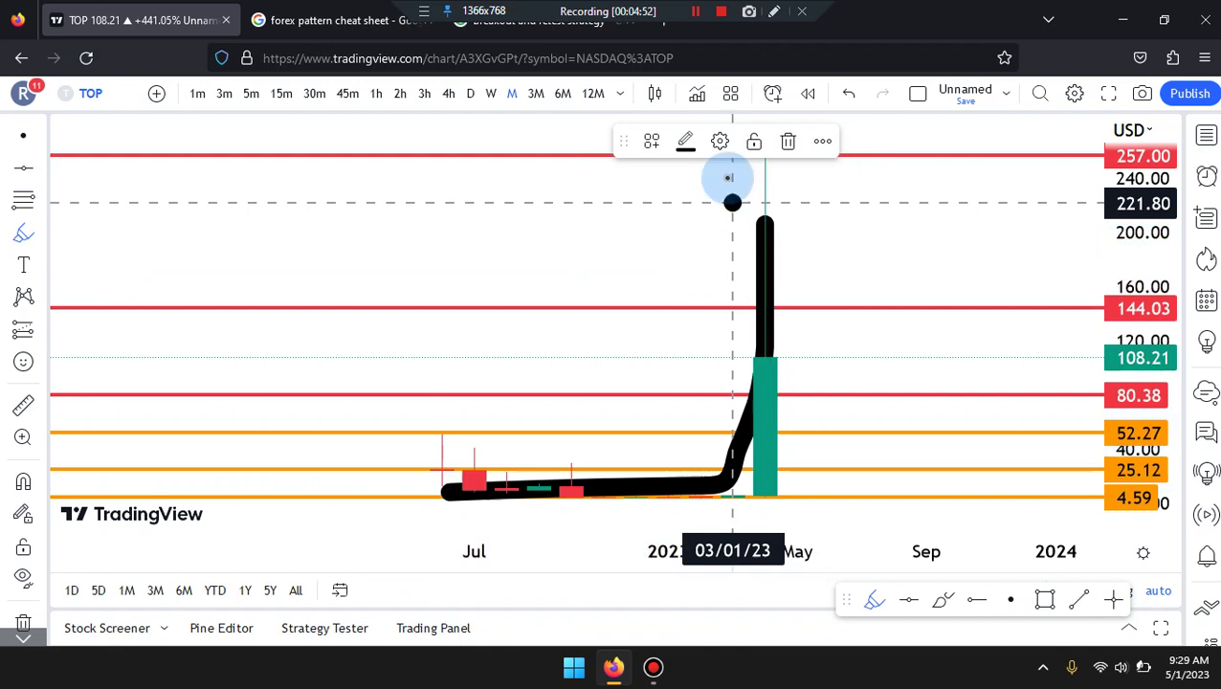
left_click_drag(727, 178, 735, 197)
key("ctrl+z")
key("ctrl+z")
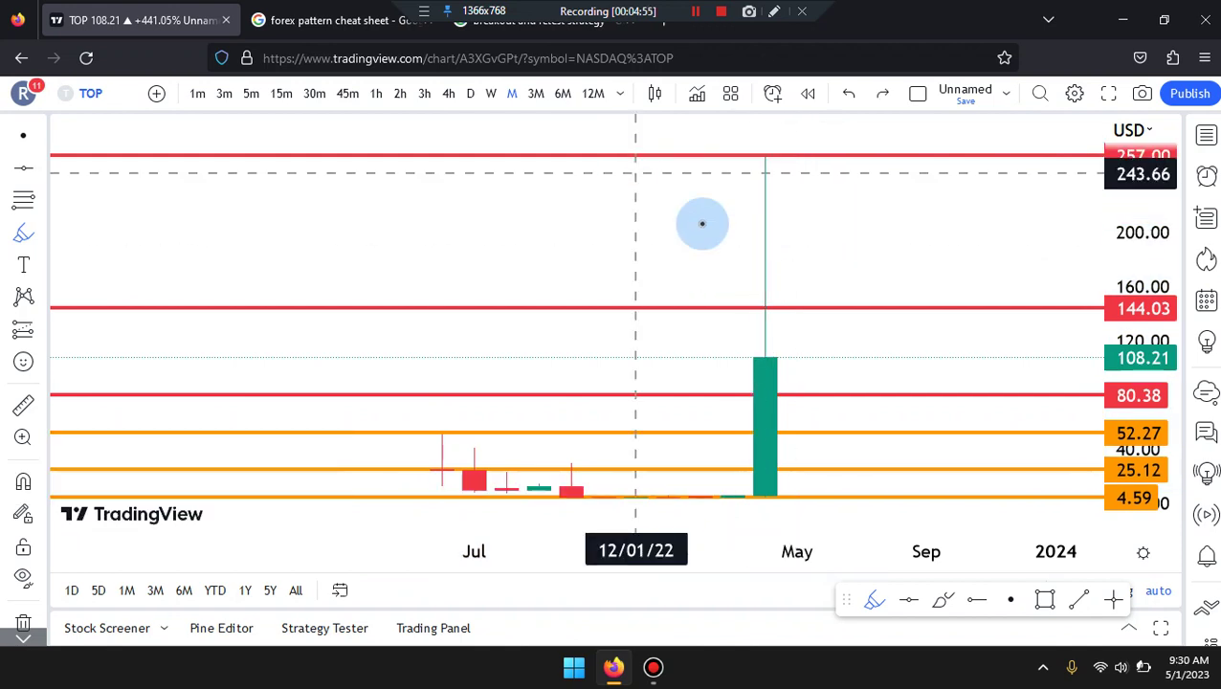
Brush a box between the 144.03 and 80.38 lines with a horizontal line at the green candle's top, and undo both strokes.
left_click(943, 606)
mouse_move(887, 307)
left_mouse_down()
mouse_move(891, 354)
mouse_move(771, 403)
mouse_move(697, 401)
mouse_move(703, 308)
left_mouse_up()
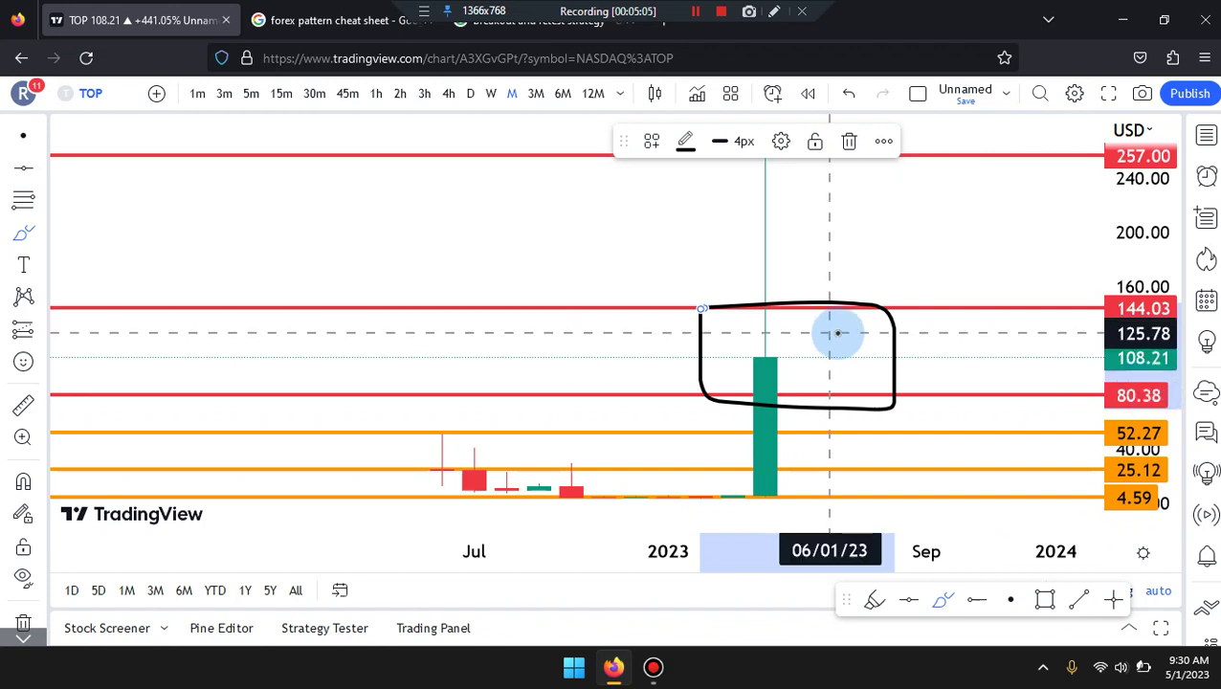
left_click_drag(703, 352, 872, 356)
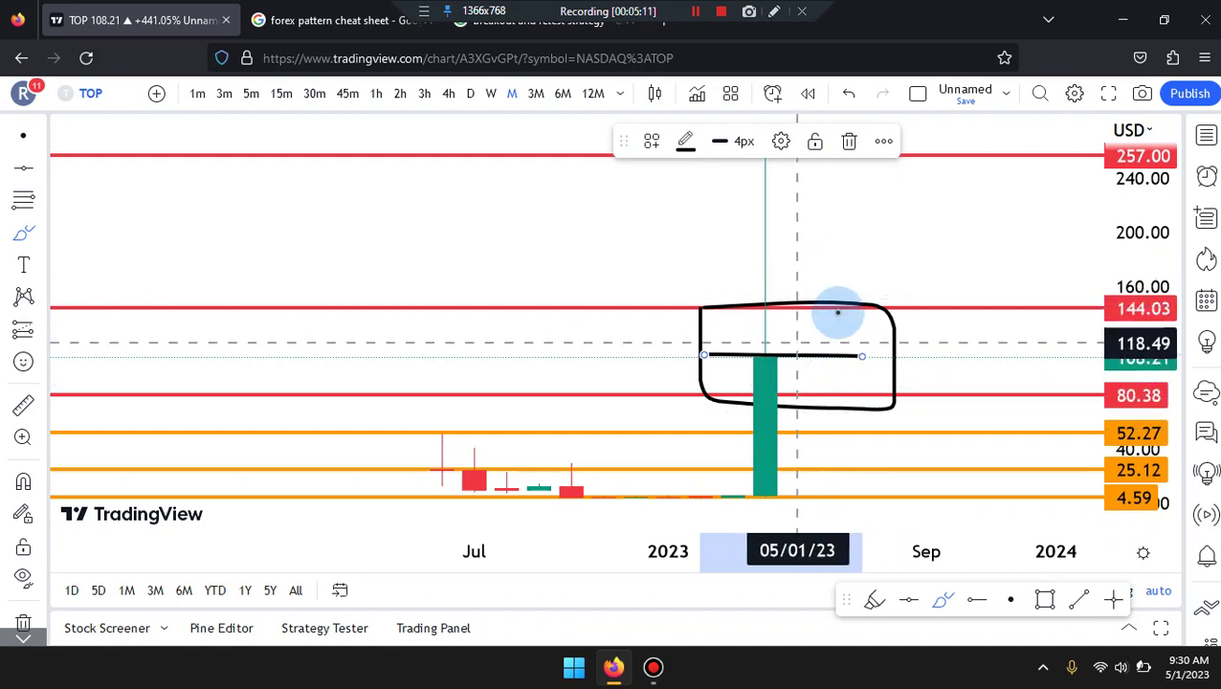
key("ctrl+z")
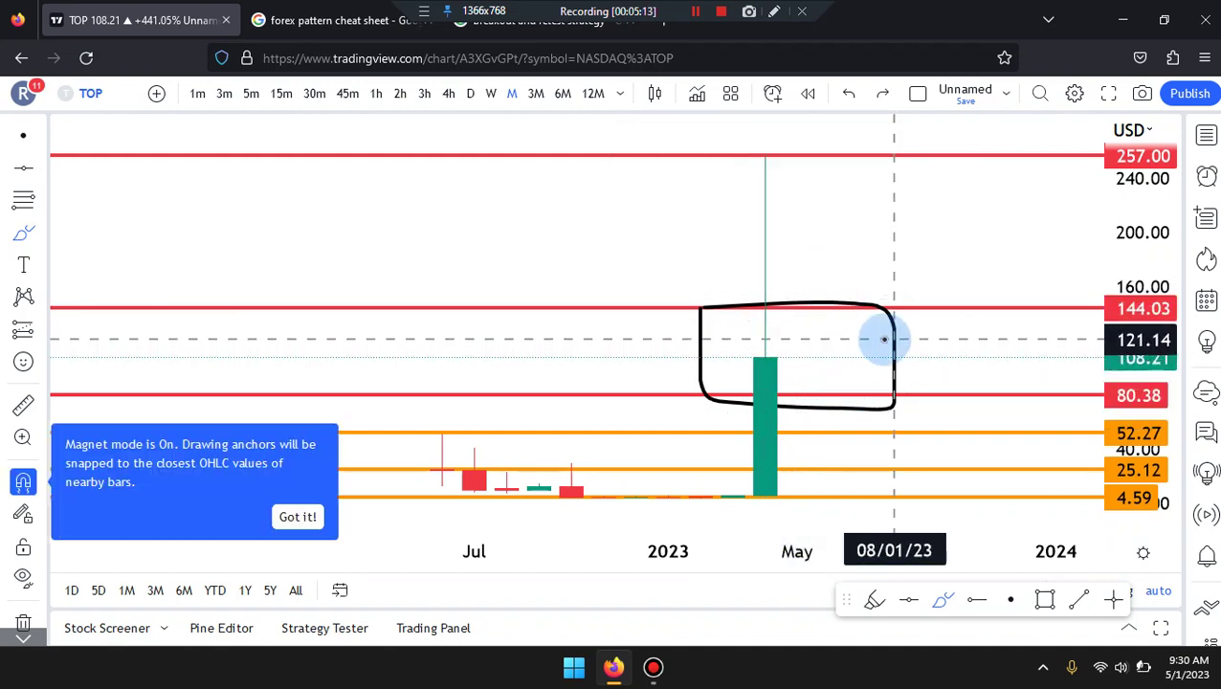
key("ctrl+z")
Switch the chart to the weekly timeframe and dismiss the symbol search.
left_click(492, 96)
type("R")
key("alt")
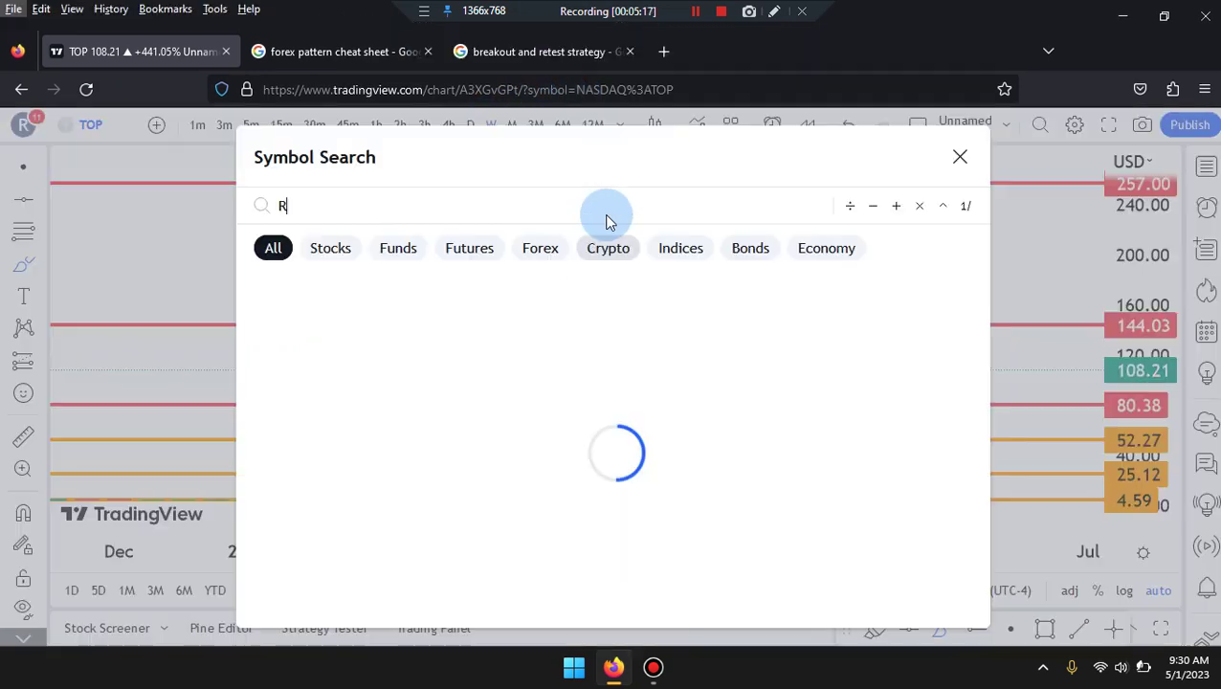
left_click(953, 149)
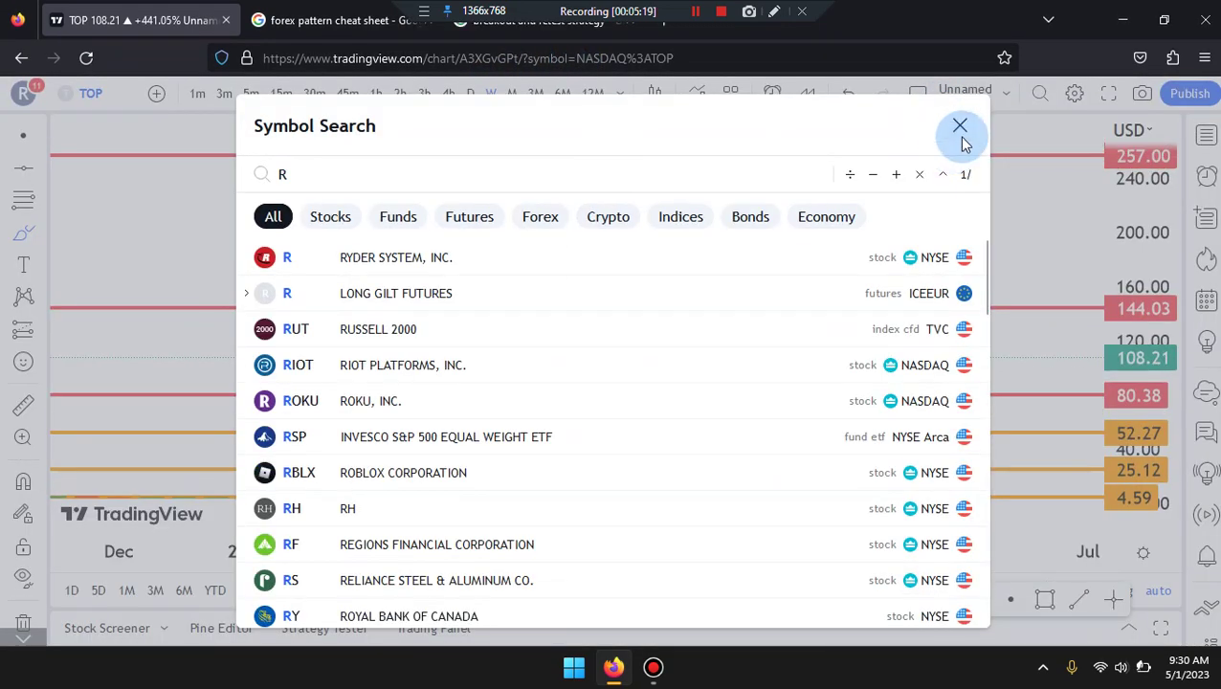
left_click(961, 134)
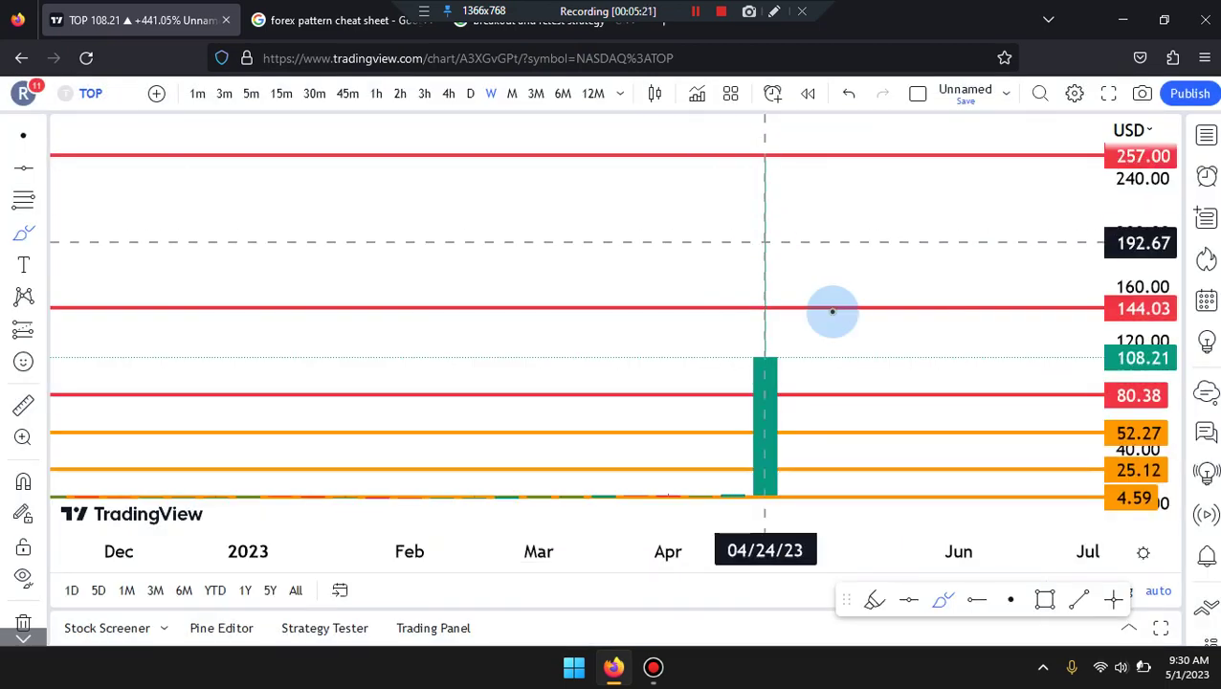
Brush the price swings from June 2022 down to the 4.59 line and up to about 131.08, and undo the strokes.
scroll(832, 312, "down", 3)
scroll(1038, 477, "up", 3)
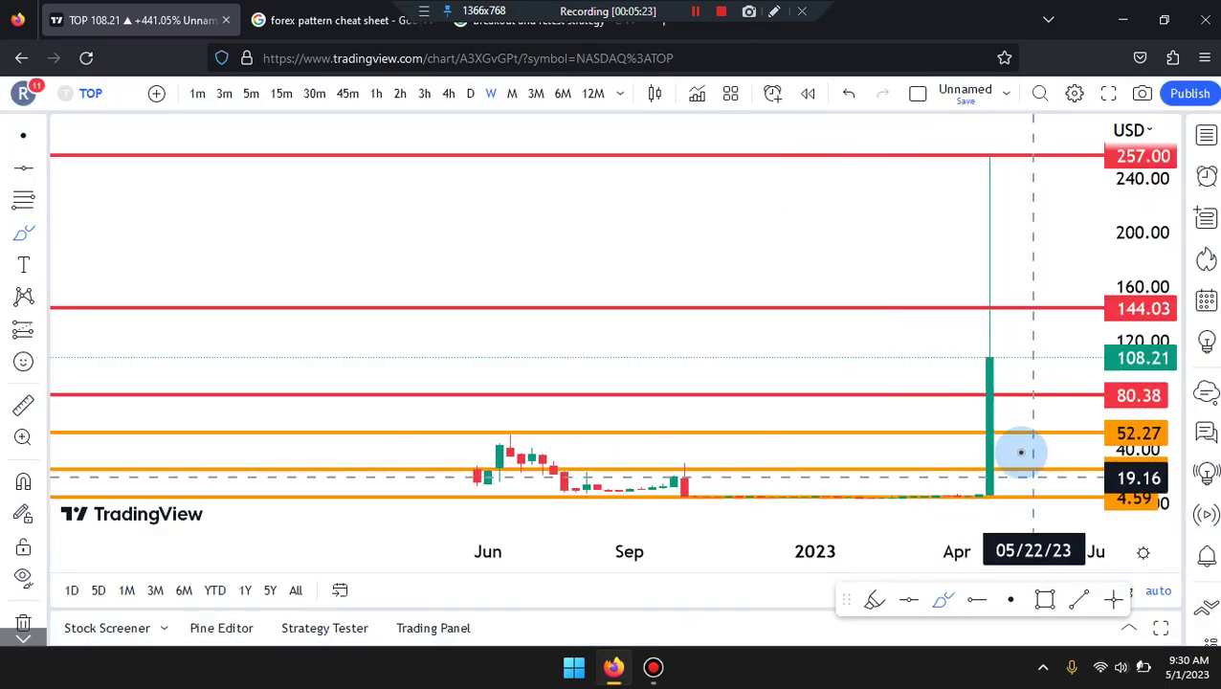
scroll(1022, 453, "down", 3)
scroll(1022, 453, "right", 4)
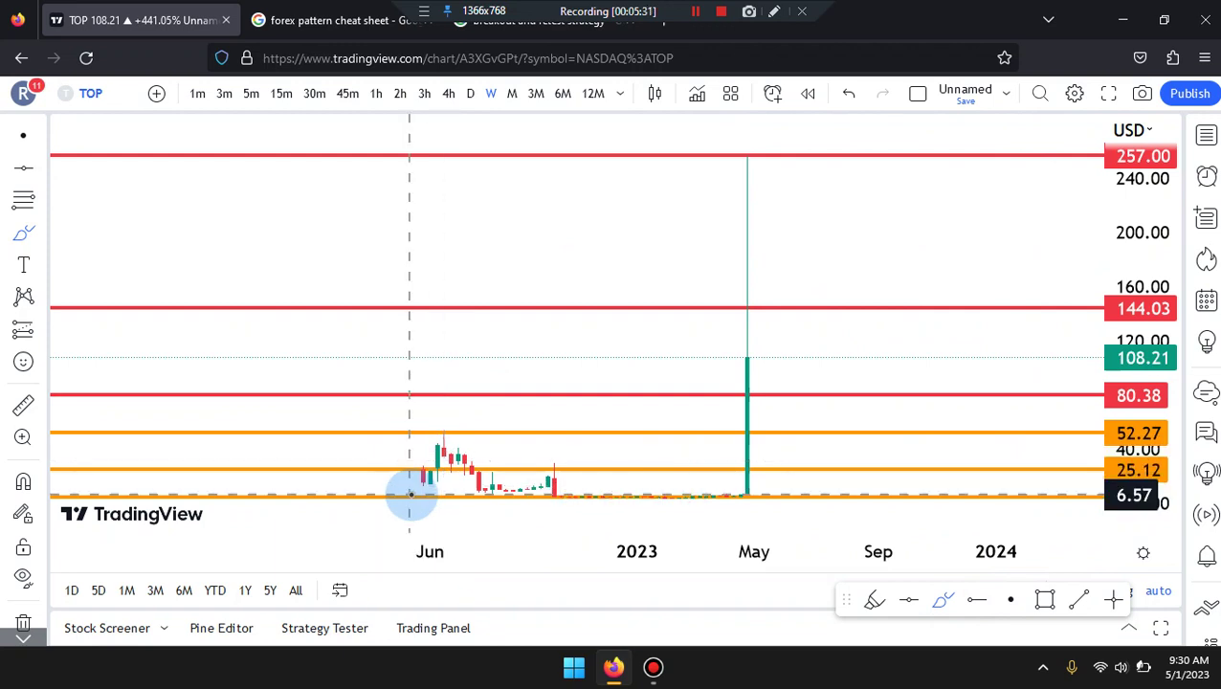
left_click_drag(410, 495, 437, 435)
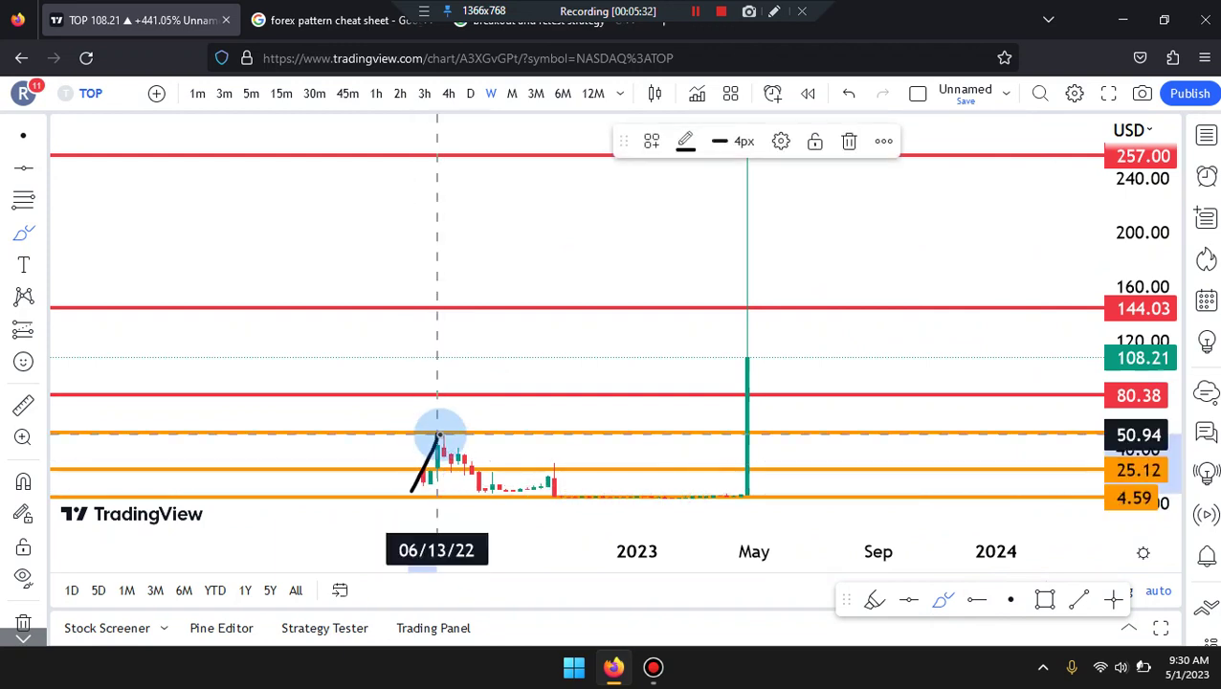
mouse_move(488, 490)
left_mouse_down()
mouse_move(543, 457)
mouse_move(568, 503)
left_mouse_up()
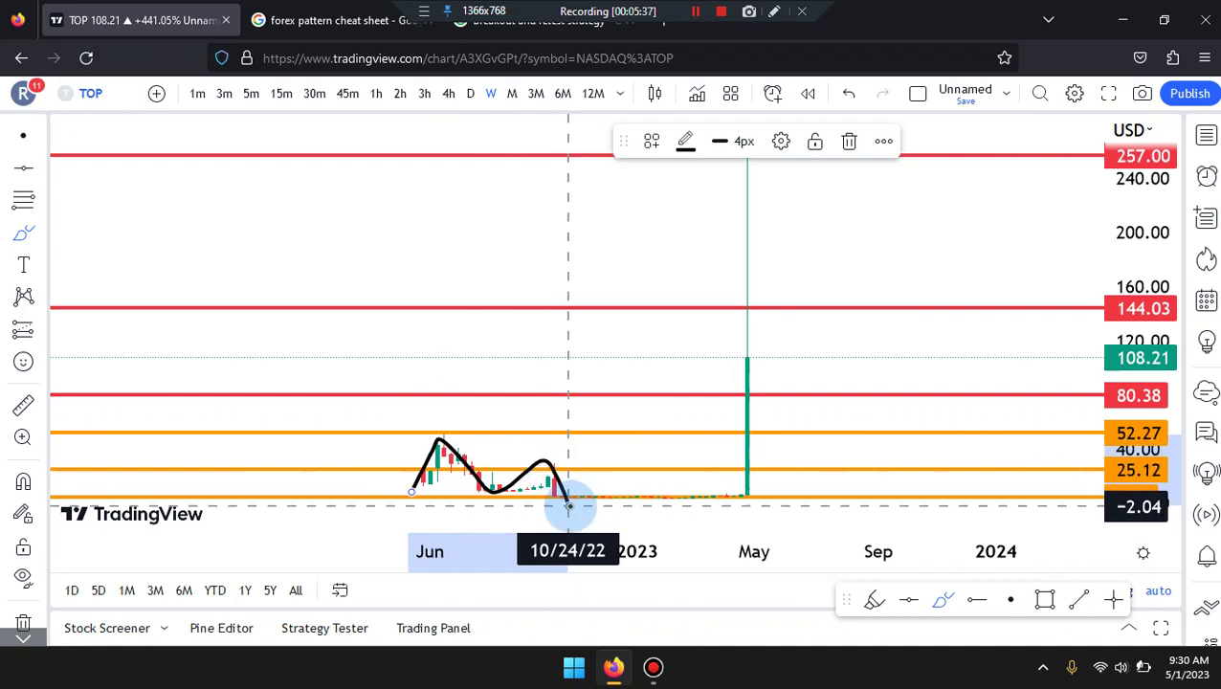
mouse_move(567, 503)
left_mouse_down()
mouse_move(725, 493)
mouse_move(739, 326)
left_mouse_up()
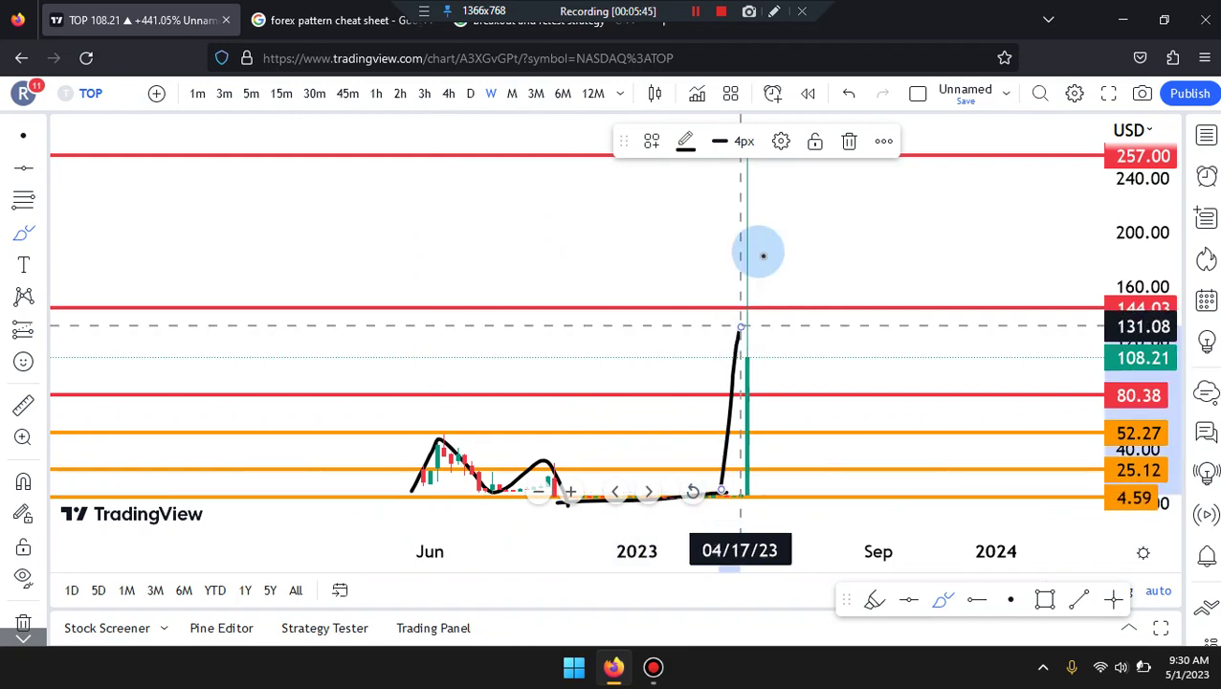
key("ctrl+z")
key("ctrl+z")
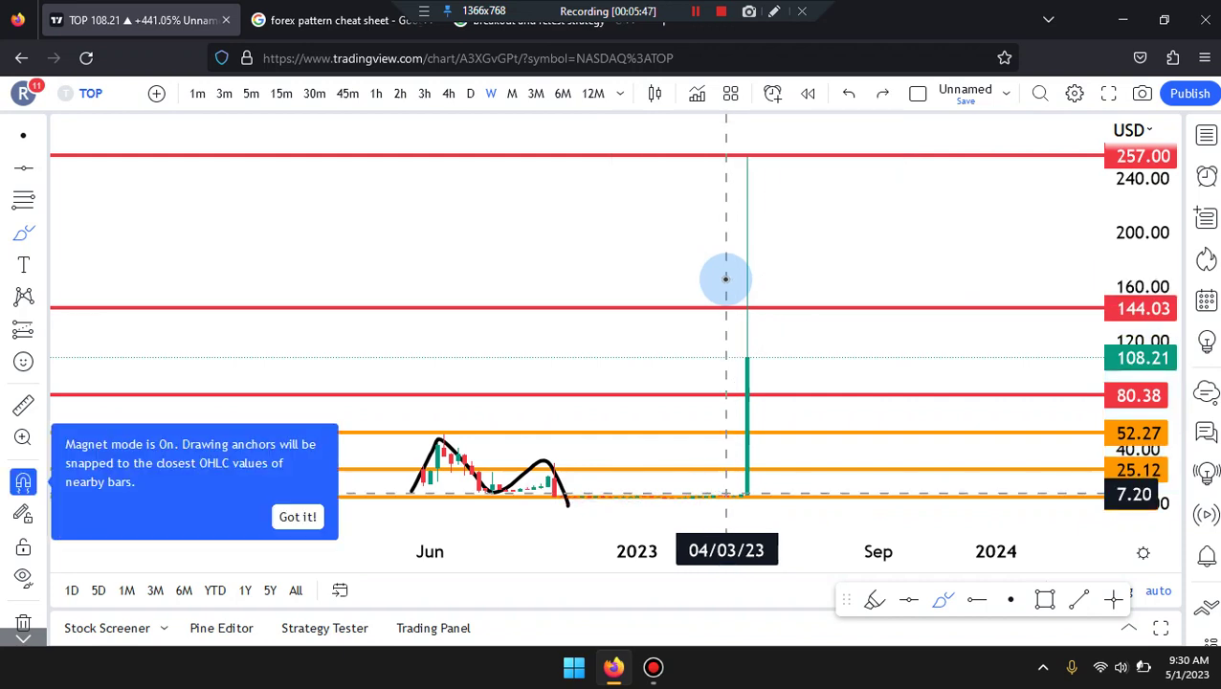
Try a horizontal brush line at about 107.23 and a short stroke below the 144.03 line, and undo them.
left_click_drag(681, 358, 824, 358)
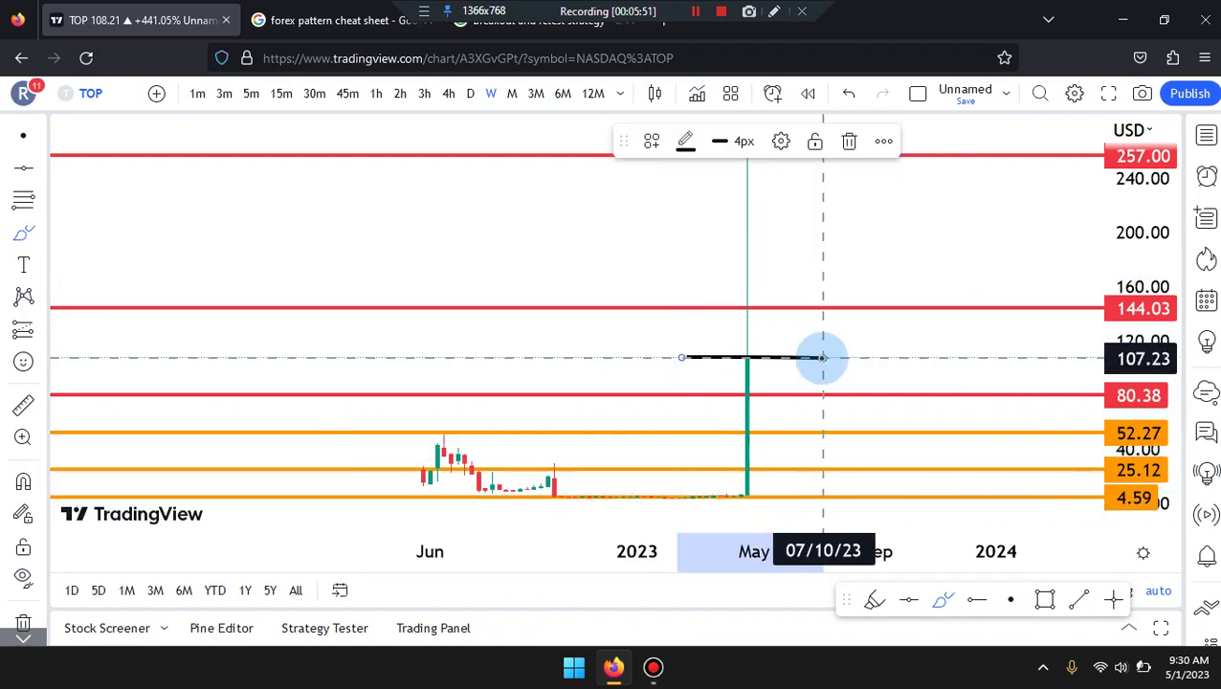
key("ctrl+z")
mouse_move(715, 306)
left_mouse_down()
mouse_move(825, 303)
mouse_move(831, 393)
mouse_move(695, 330)
left_mouse_up()
key("ctrl+z")
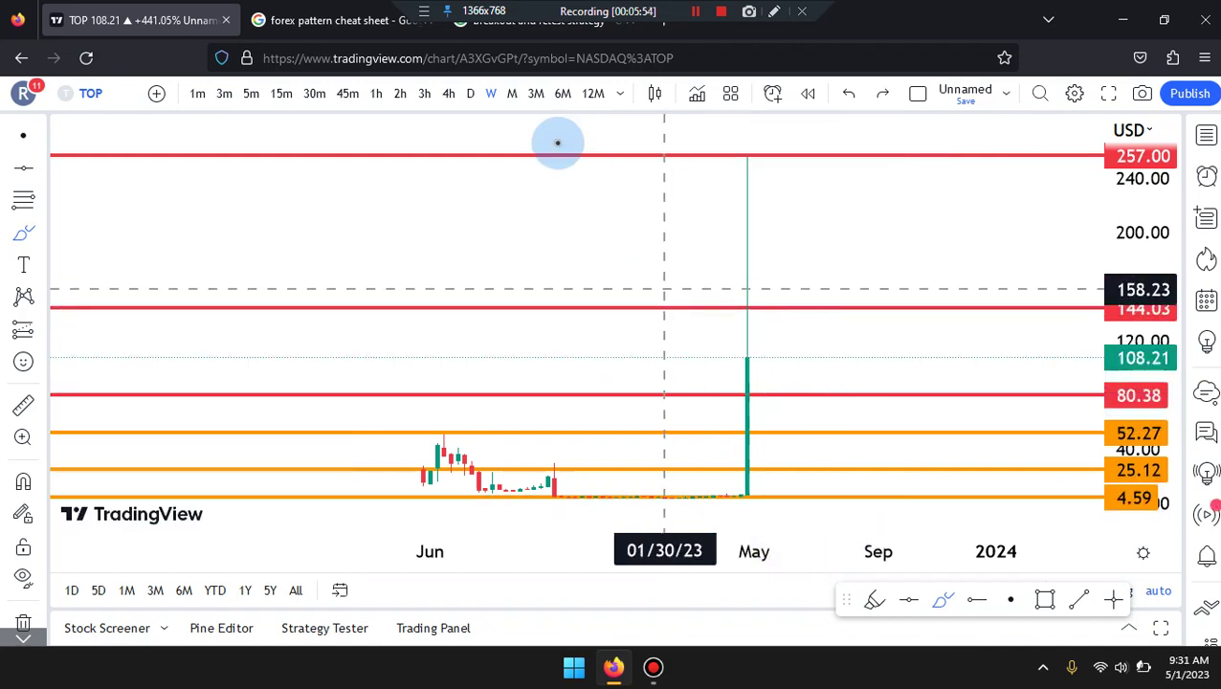
Switch the chart to the daily timeframe.
left_click(472, 93)
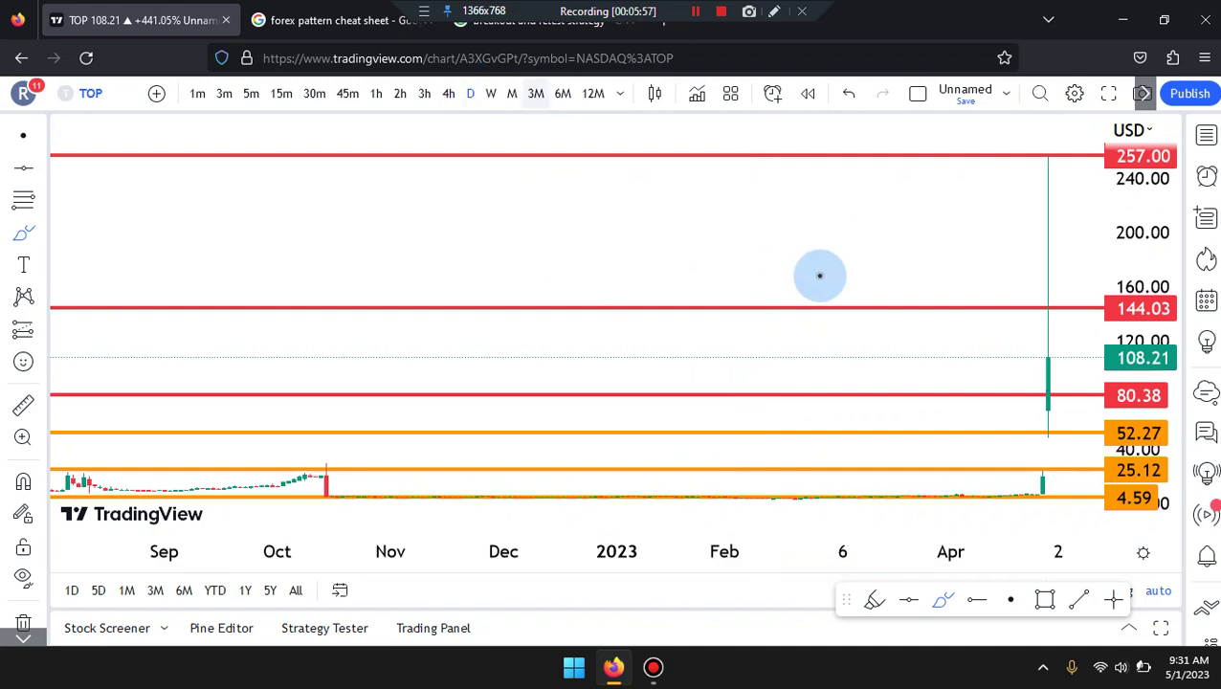
scroll(816, 269, "up", 5)
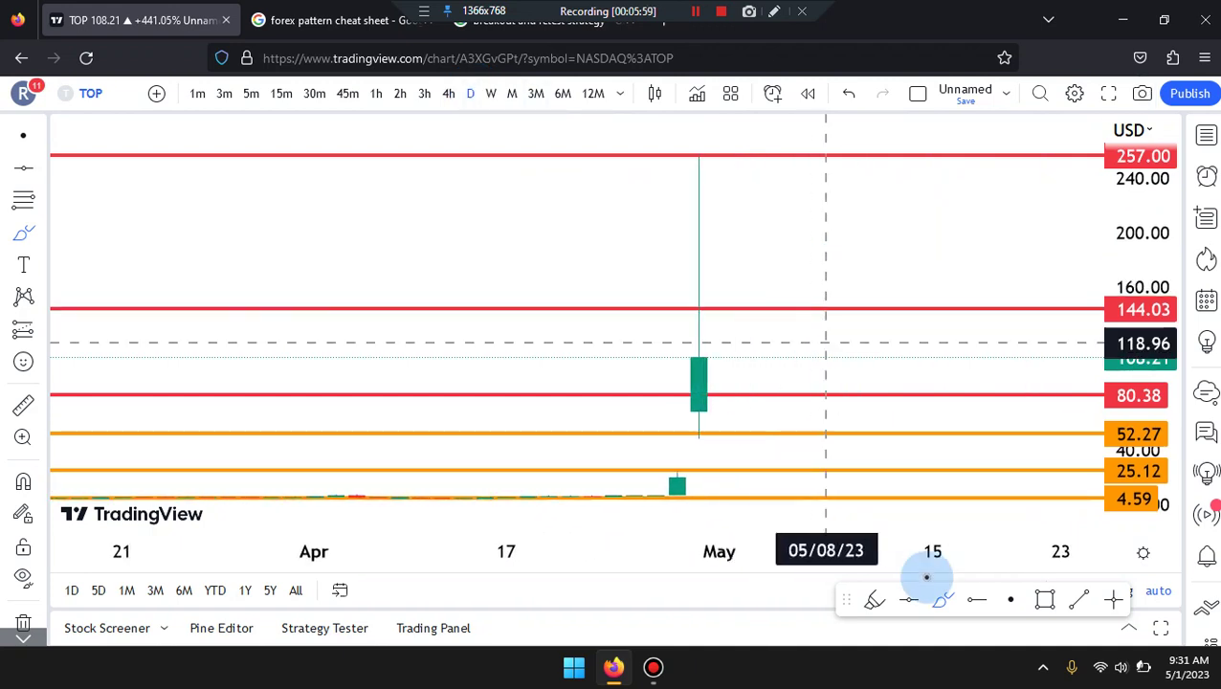
Draw a rectangle from about 27.22 to 5.44 ending at 05/05/23, and extend its start date back to 04/12/23.
left_click(1045, 601)
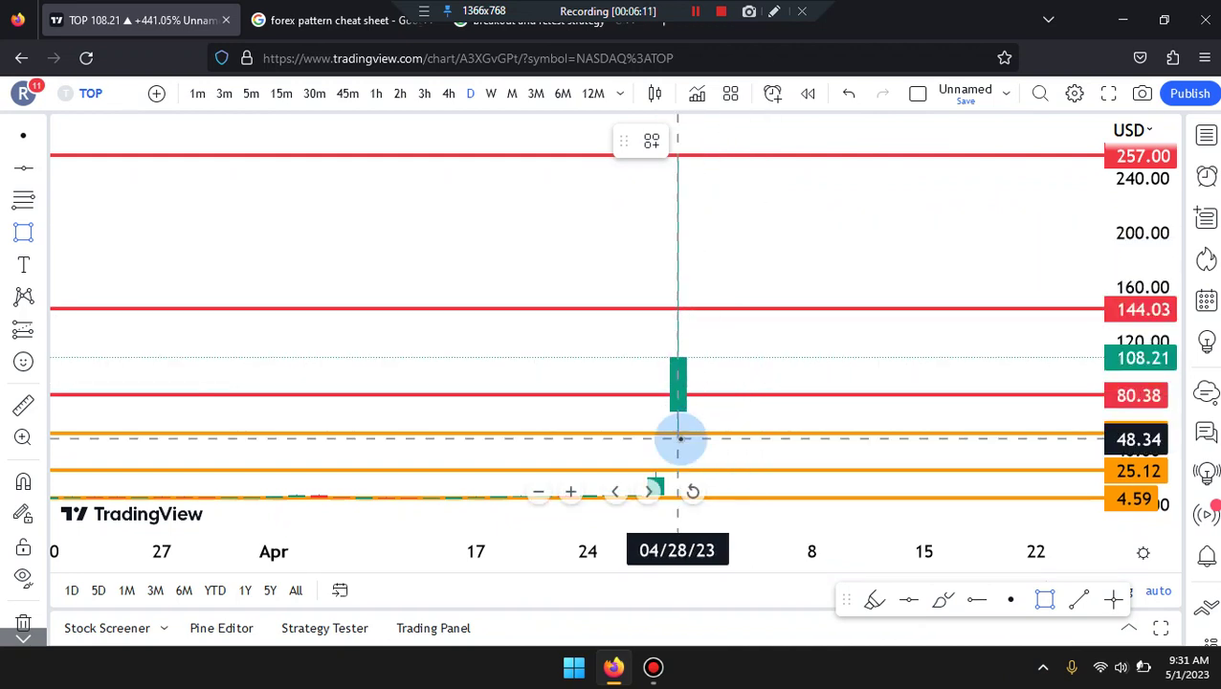
scroll(613, 446, "right", 5)
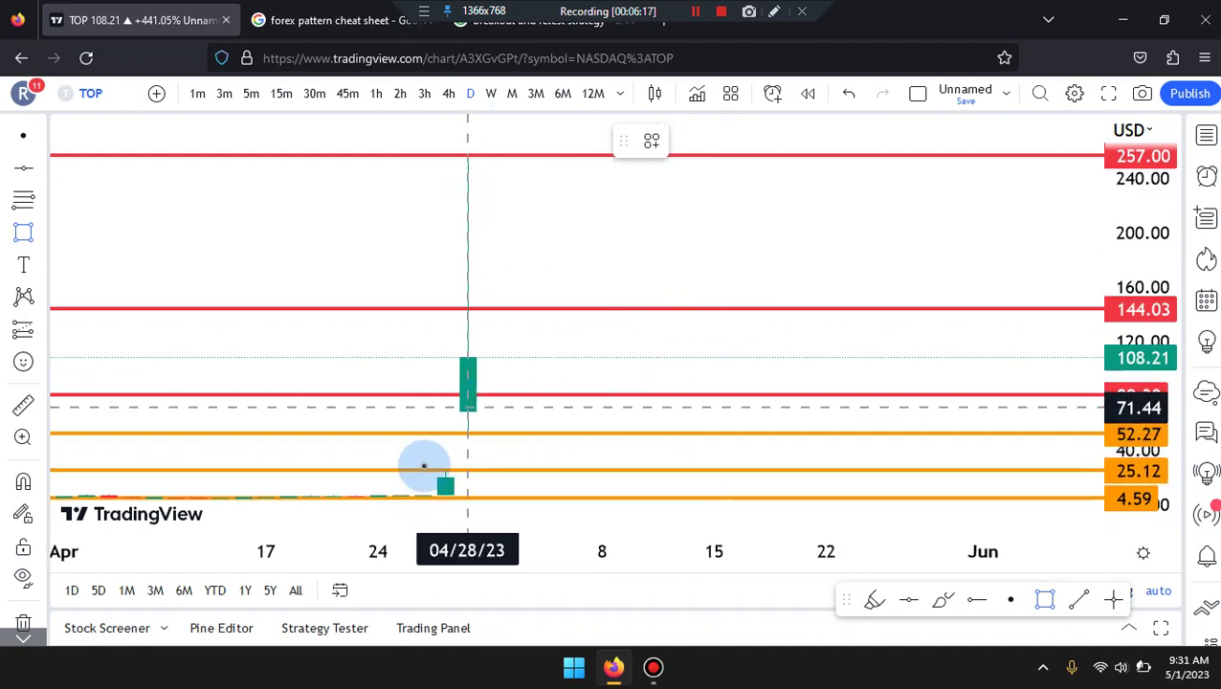
left_click_drag(423, 469, 581, 491)
left_click(422, 482)
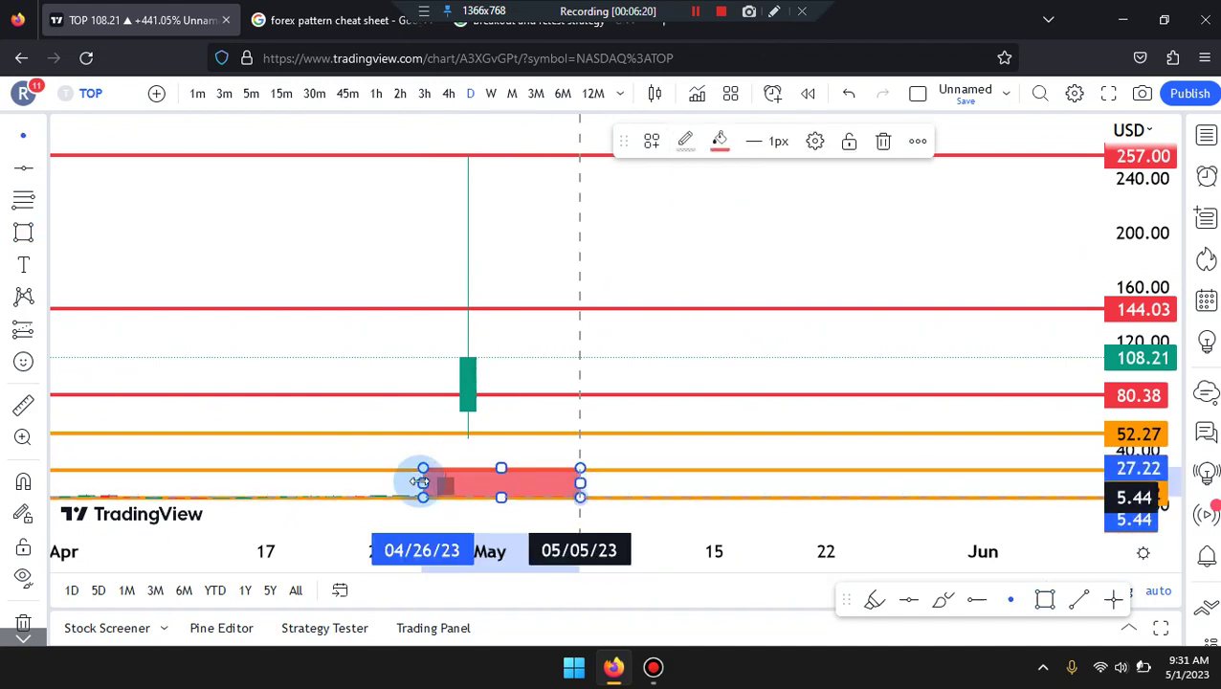
left_click_drag(422, 481, 203, 478)
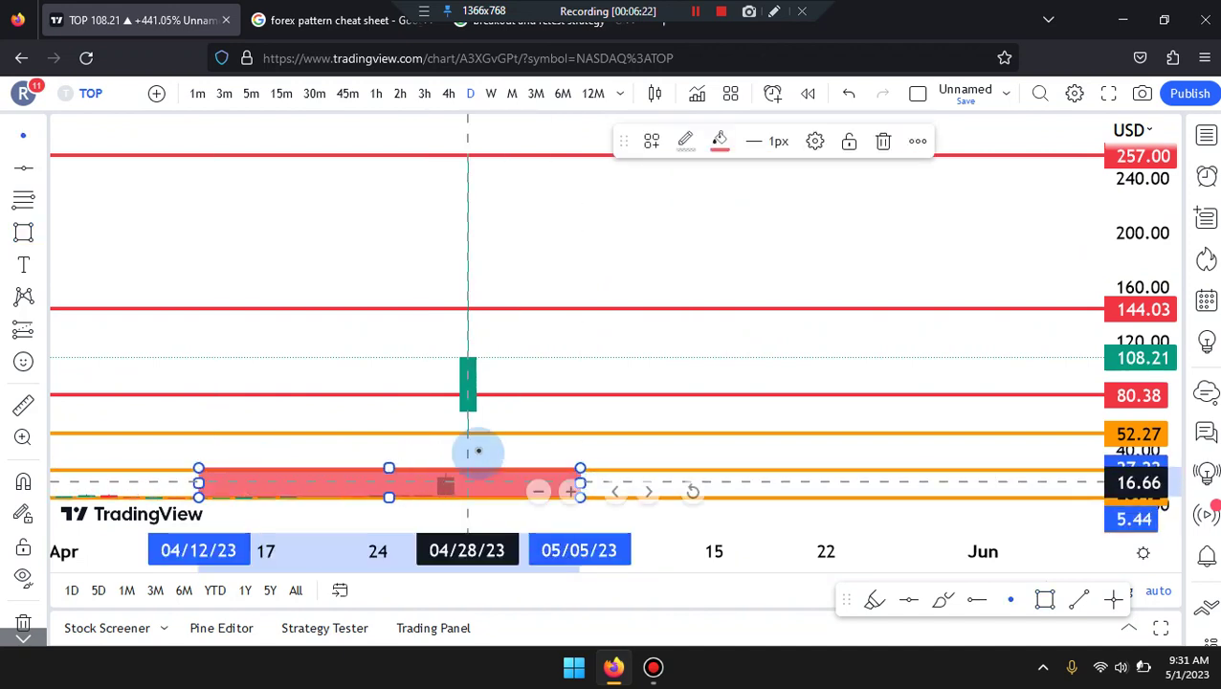
Extend the red rectangle's start date back to 08/03/22 so it spans the earlier candles.
scroll(480, 448, "down", 5)
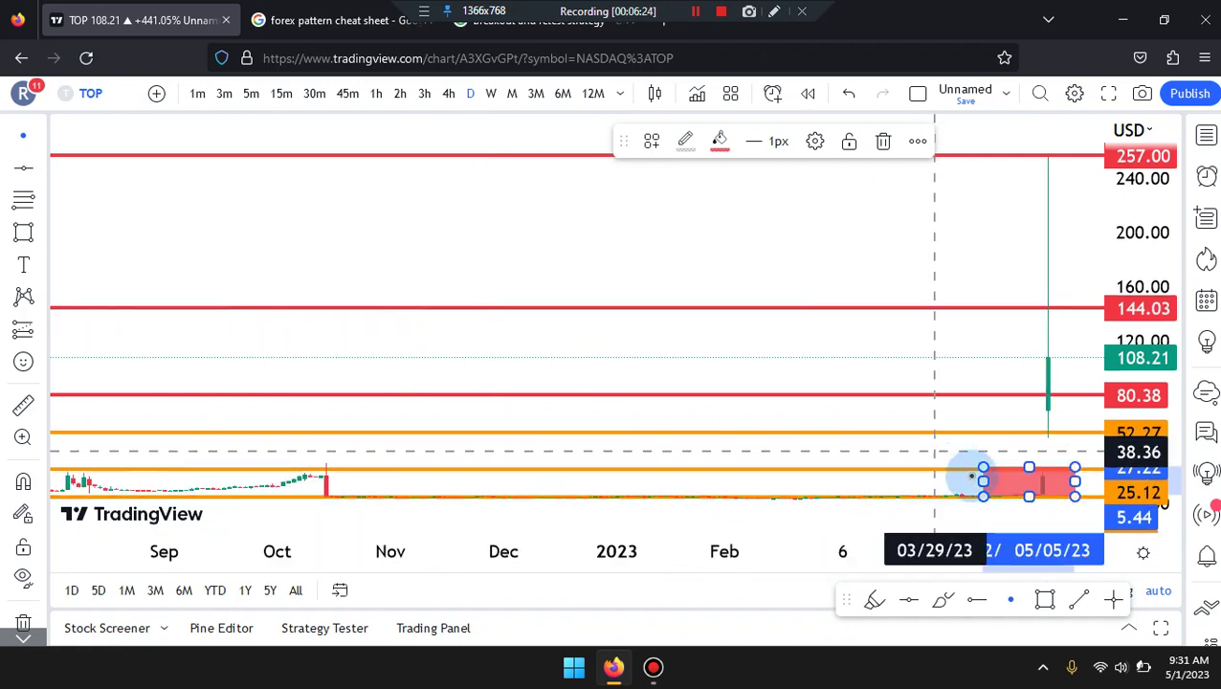
left_click_drag(689, 446, 22, 469)
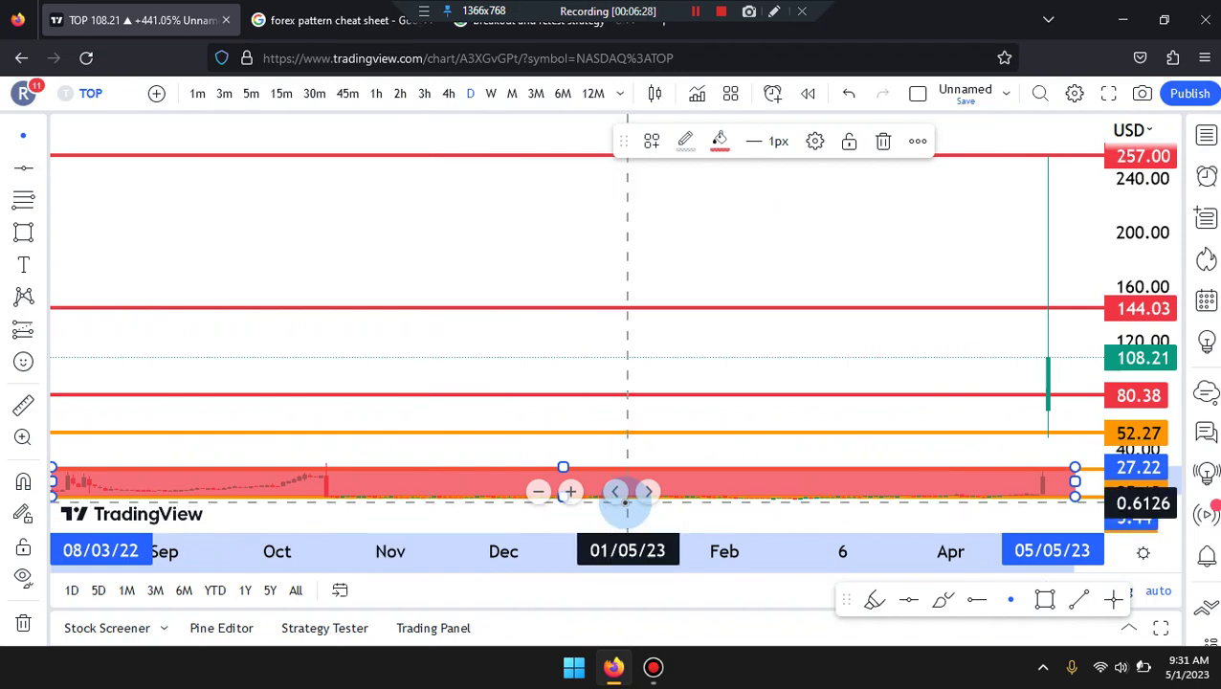
scroll(981, 504, "right", 1)
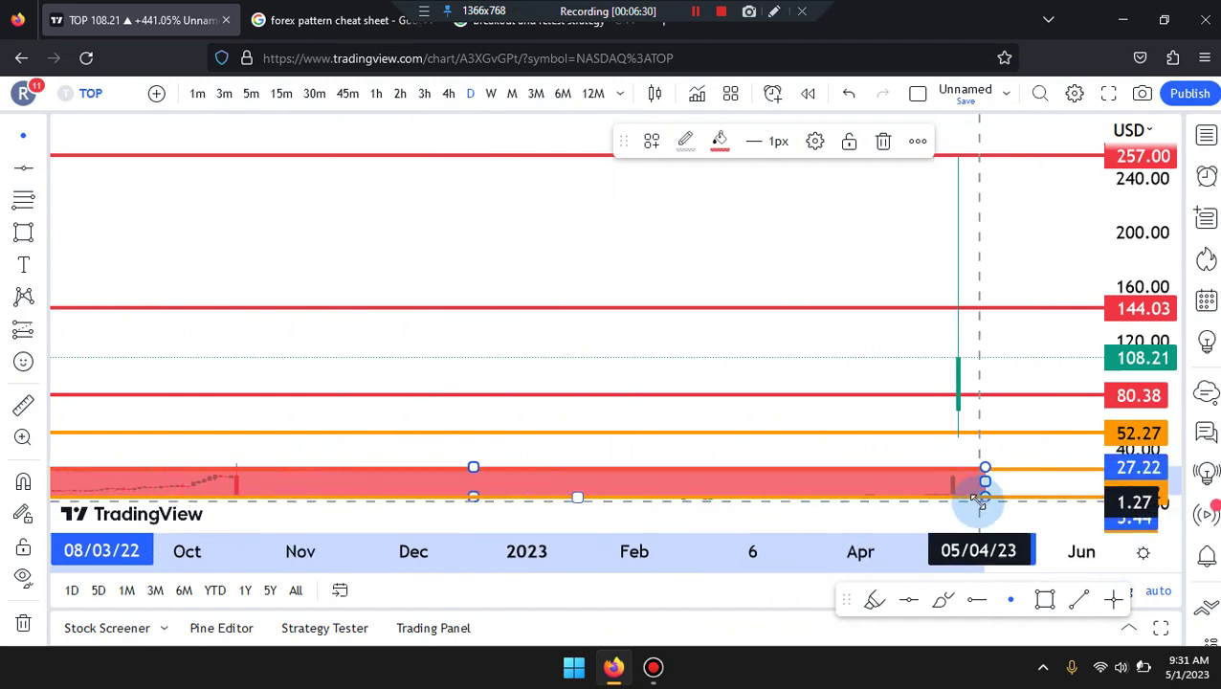
scroll(981, 340, "up", 1)
scroll(981, 340, "right", 1)
scroll(889, 363, "left", 3)
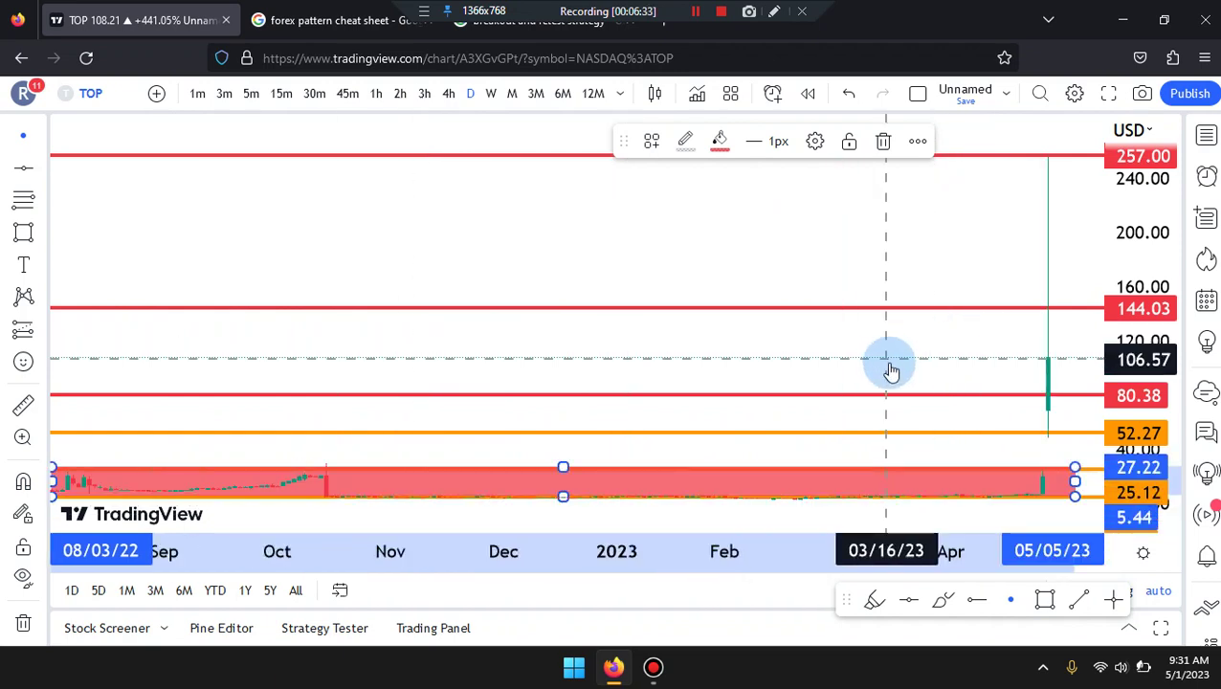
Switch the chart to the 4-hour timeframe and examine the rise from the red zone into the 04/28/23 candles.
scroll(943, 403, "up", 3)
left_click_drag(620, 260, 518, 144)
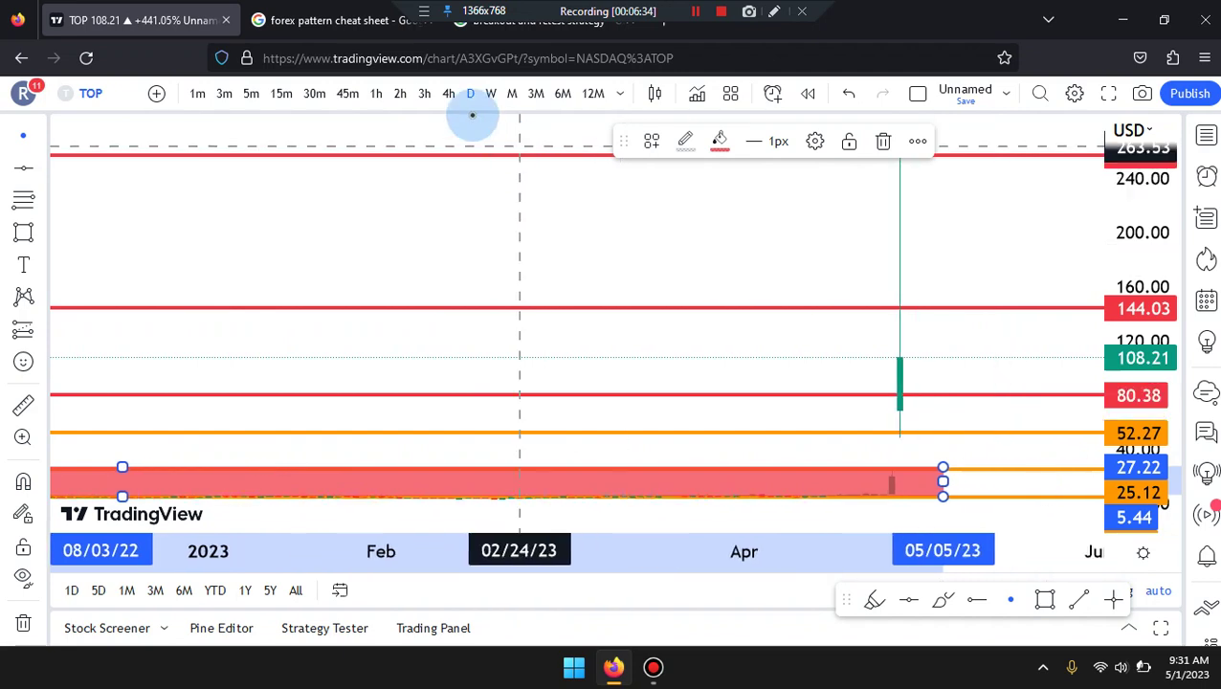
left_click(457, 101)
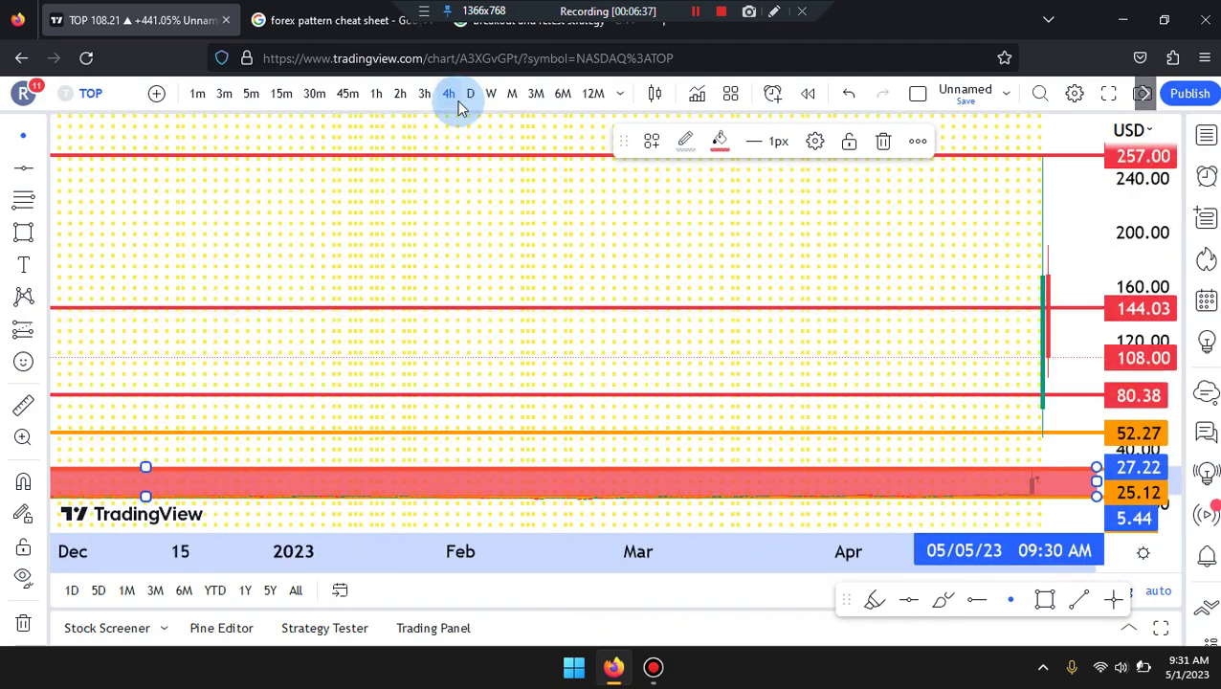
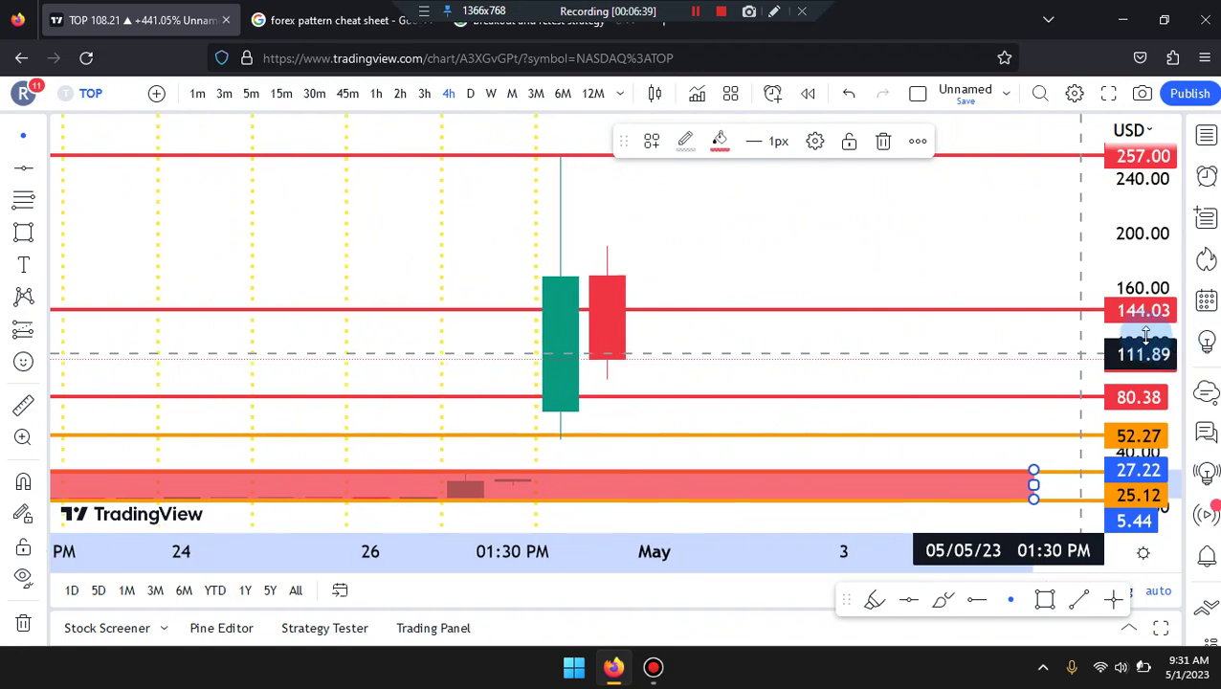
left_click_drag(1147, 338, 1148, 406)
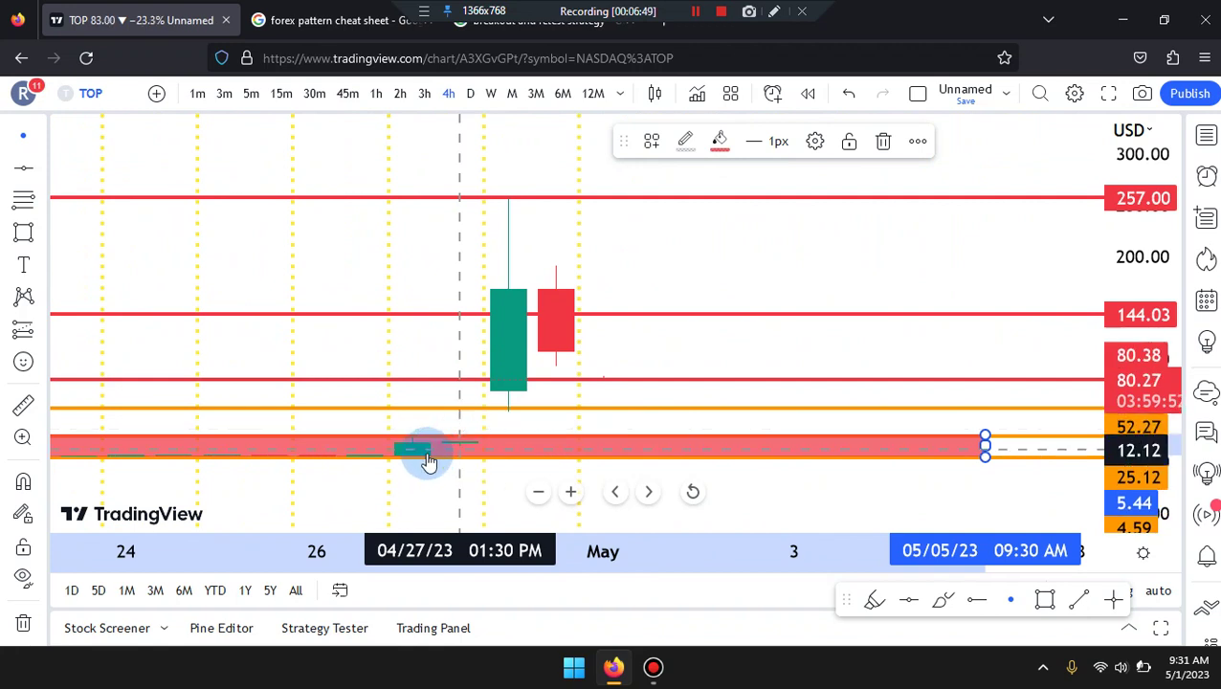
mouse_move(428, 463)
left_mouse_down()
mouse_move(466, 443)
mouse_move(439, 448)
mouse_move(512, 376)
left_mouse_up()
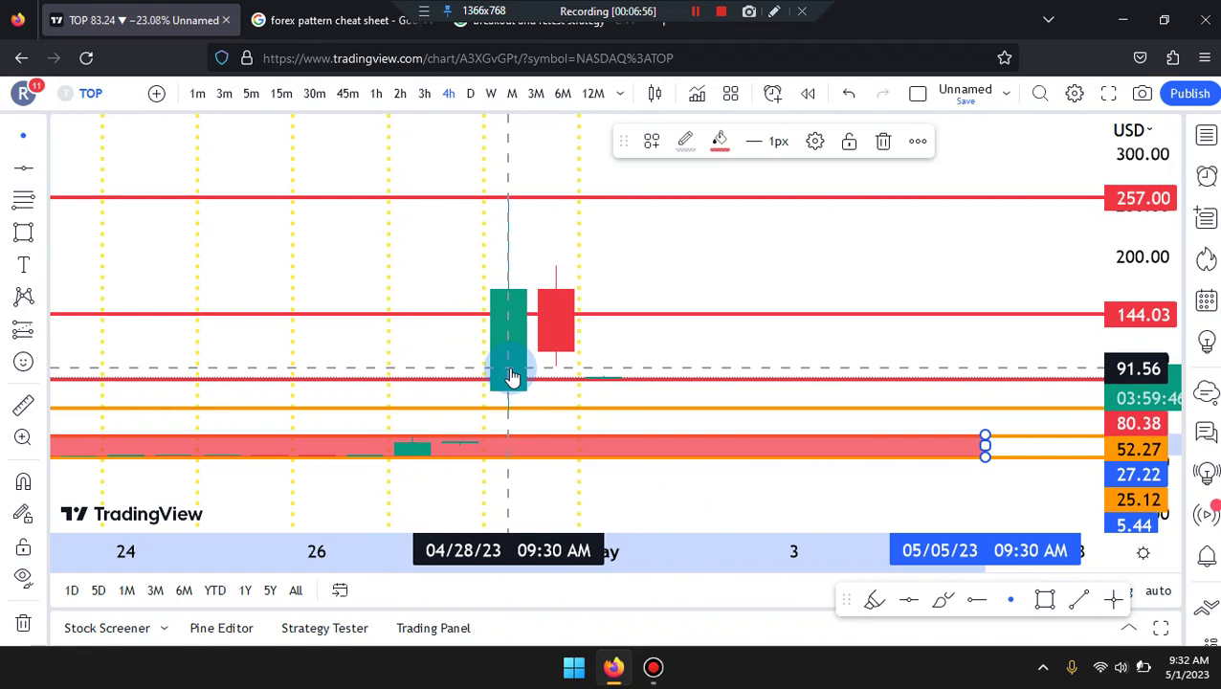
mouse_move(511, 327)
left_mouse_down()
mouse_move(505, 170)
mouse_move(507, 305)
mouse_move(566, 306)
left_mouse_up()
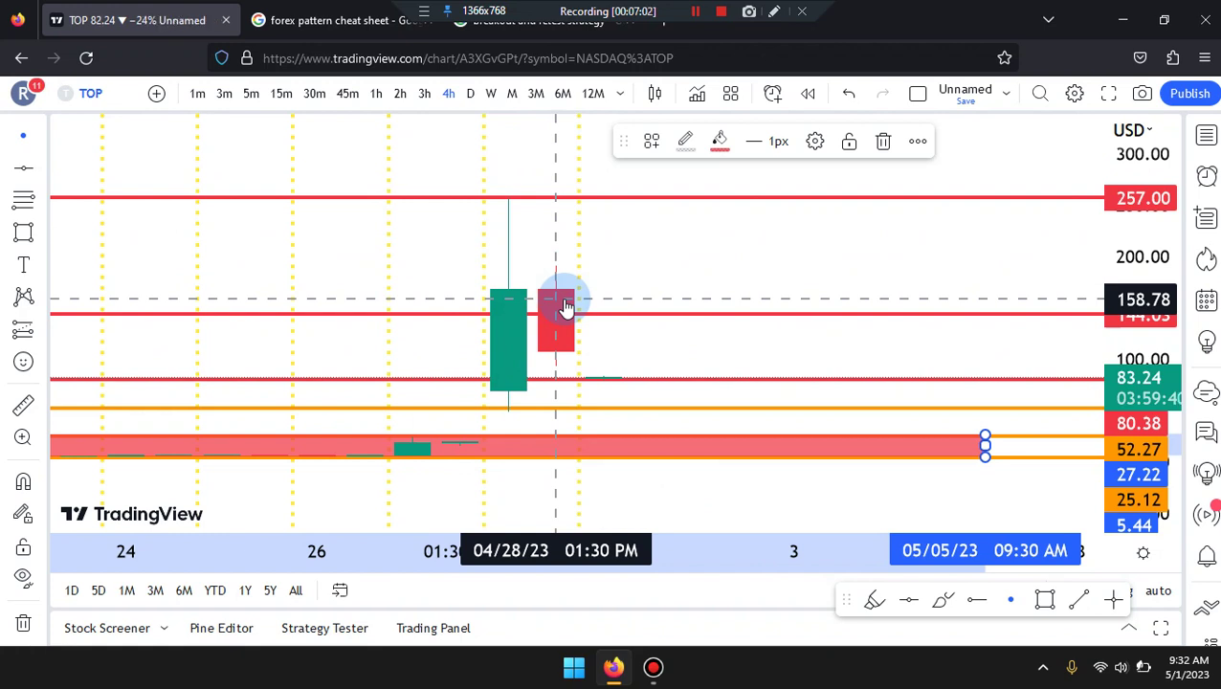
Brush an open-sided box around the 4-hour candle bodies from 04/28/23 to 05/01/23.
left_click(937, 613)
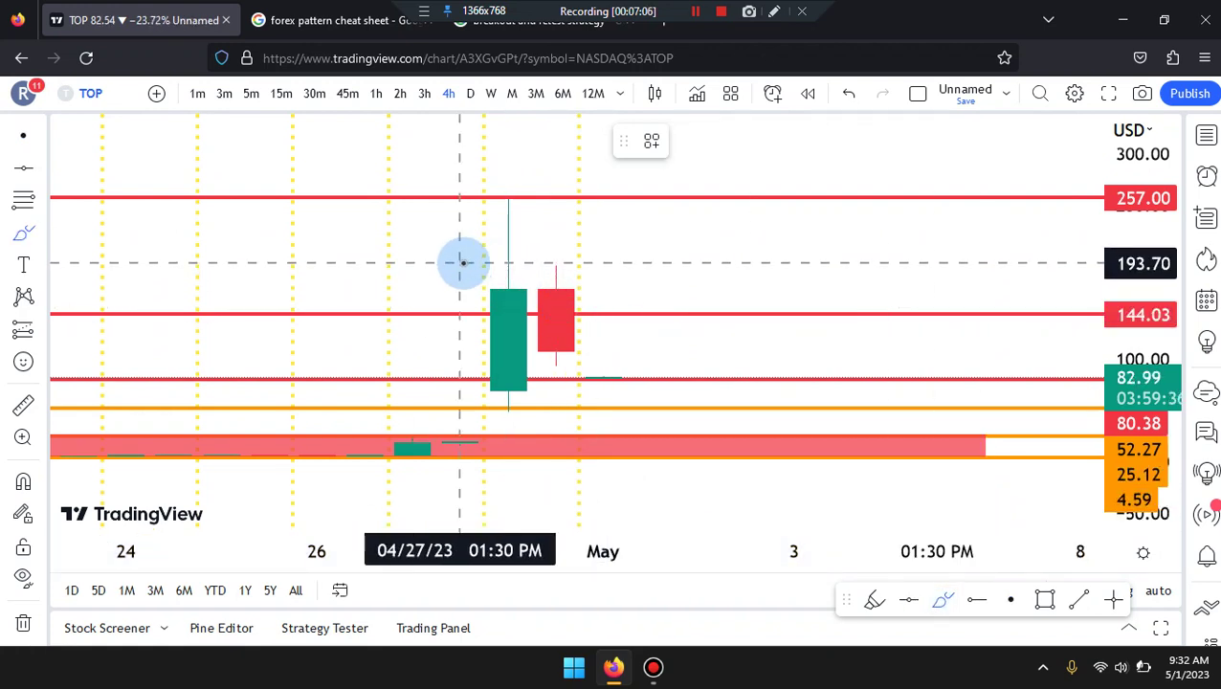
left_click_drag(460, 286, 634, 287)
mouse_move(634, 354)
left_mouse_down()
mouse_move(564, 389)
mouse_move(443, 390)
left_mouse_up()
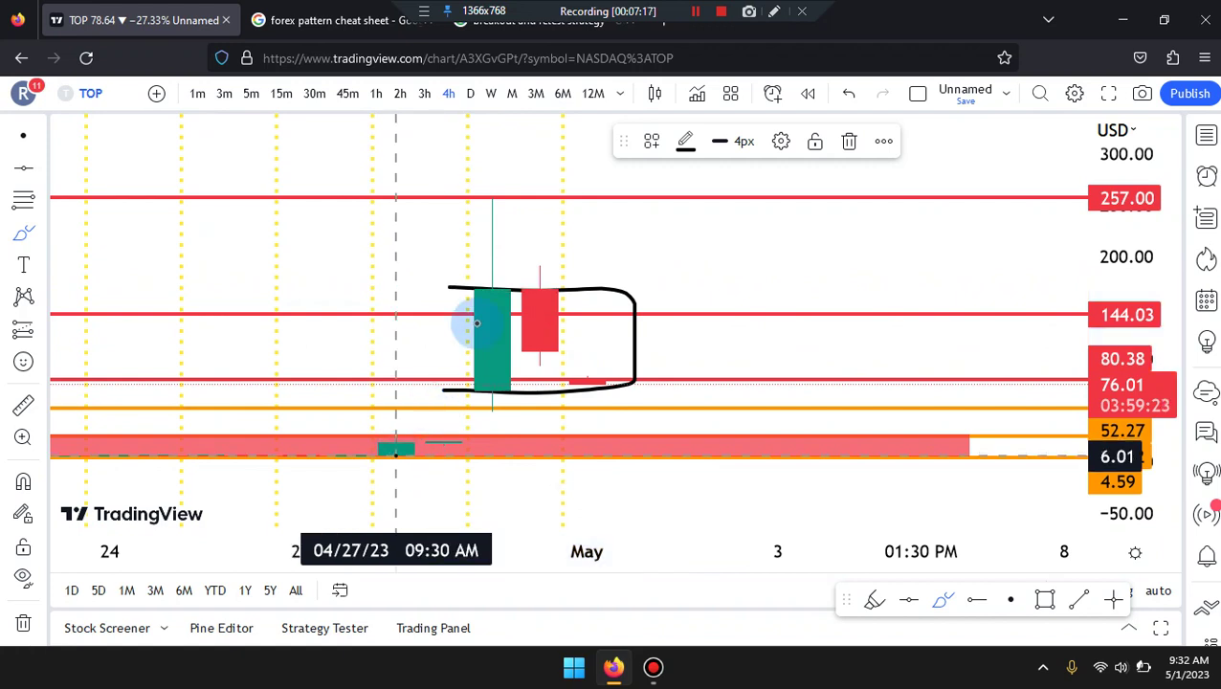
Brush the price path from the 04/27/23 candle up to about 168.39 with a horizontal line across it, and undo all strokes including the box.
left_click_drag(475, 323, 486, 288)
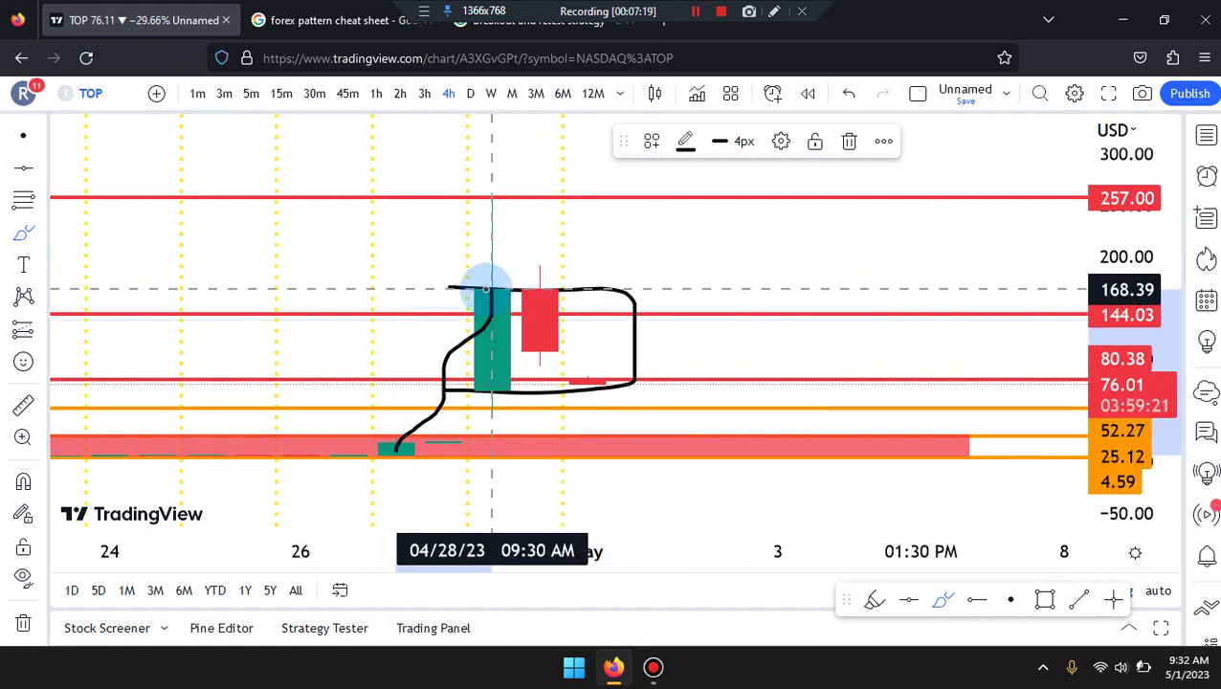
mouse_move(528, 340)
left_mouse_down()
mouse_move(565, 363)
mouse_move(305, 357)
mouse_move(681, 365)
left_mouse_up()
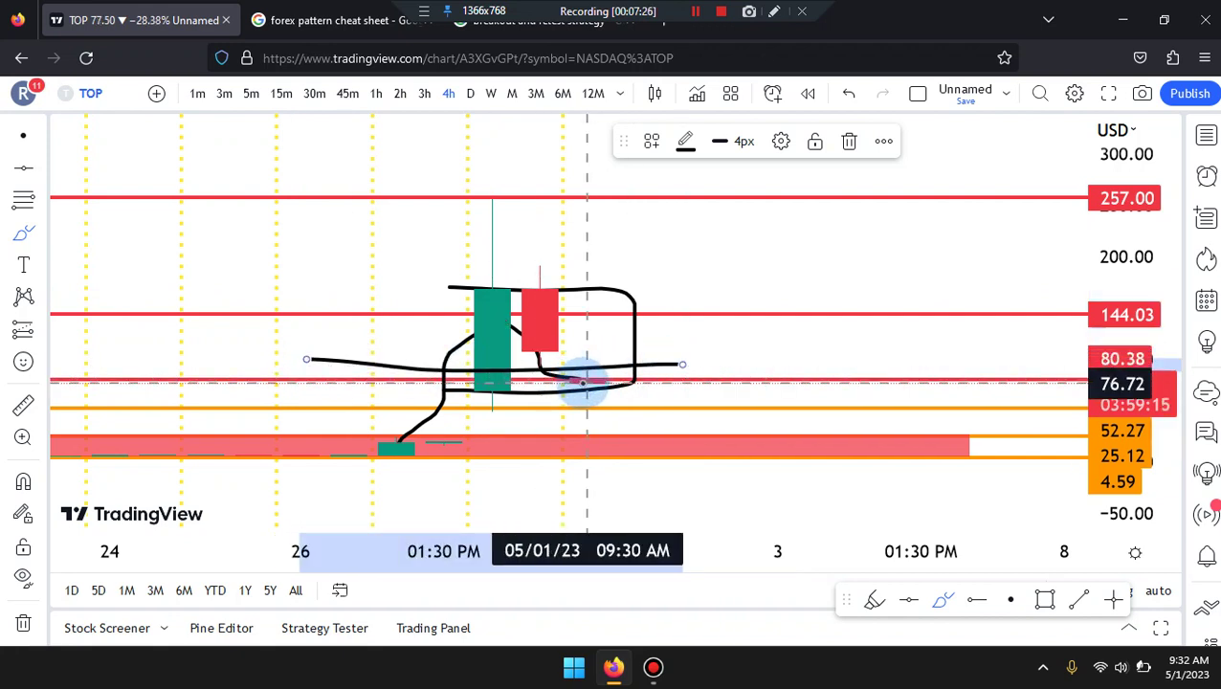
left_click_drag(582, 383, 660, 253)
key("ctrl+z")
key("ctrl+z")
key("ctrl+z")
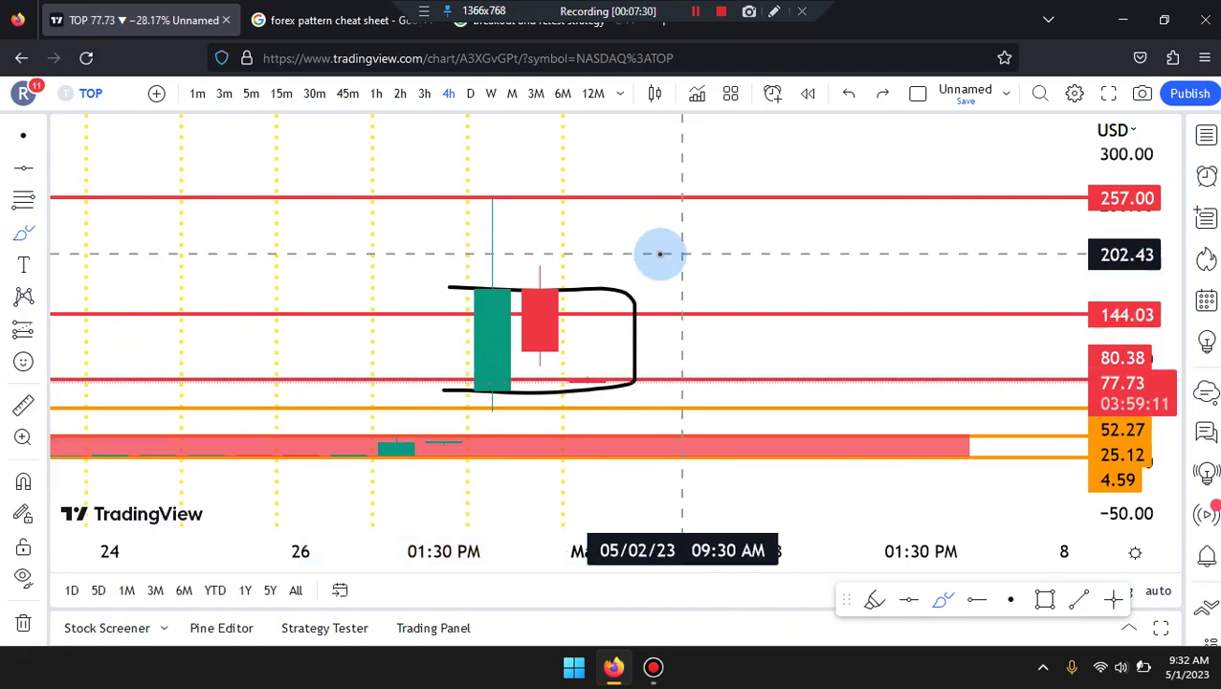
key("ctrl+z")
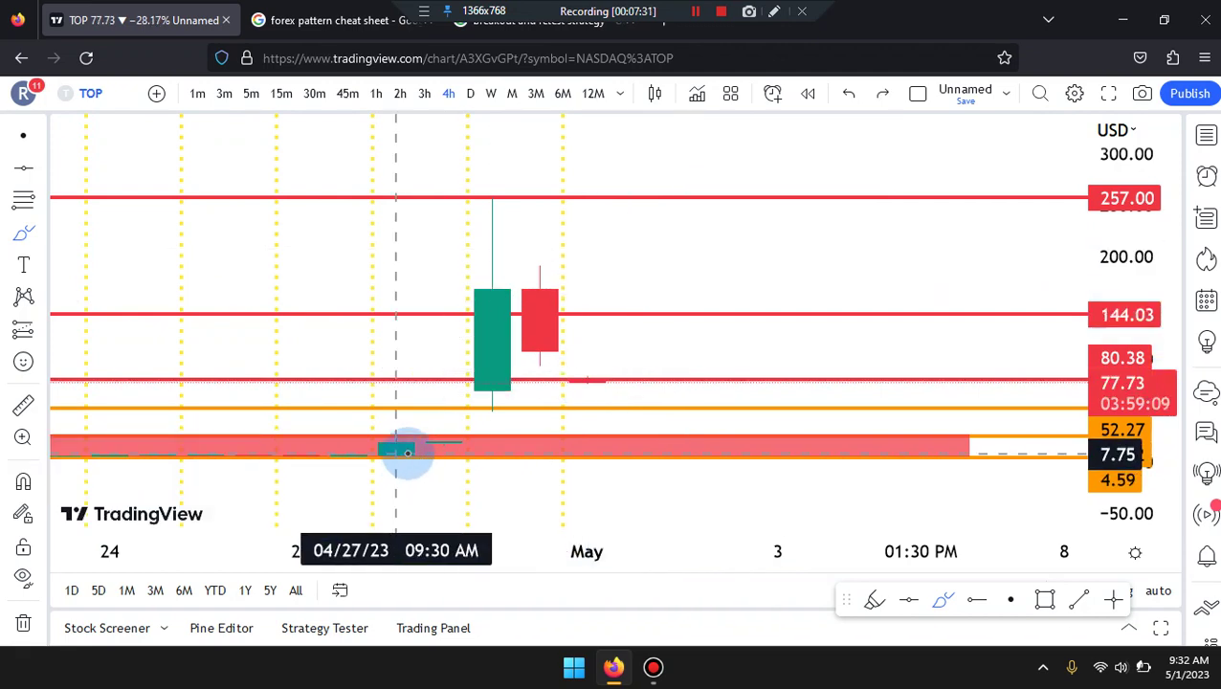
Try brushing a price path starting from the 04/27/23 09:30 AM candle twice, undoing each attempt.
mouse_move(402, 450)
left_mouse_down()
mouse_move(526, 299)
mouse_move(589, 374)
mouse_move(634, 314)
left_mouse_up()
left_click_drag(683, 229, 682, 227)
key("ctrl+z")
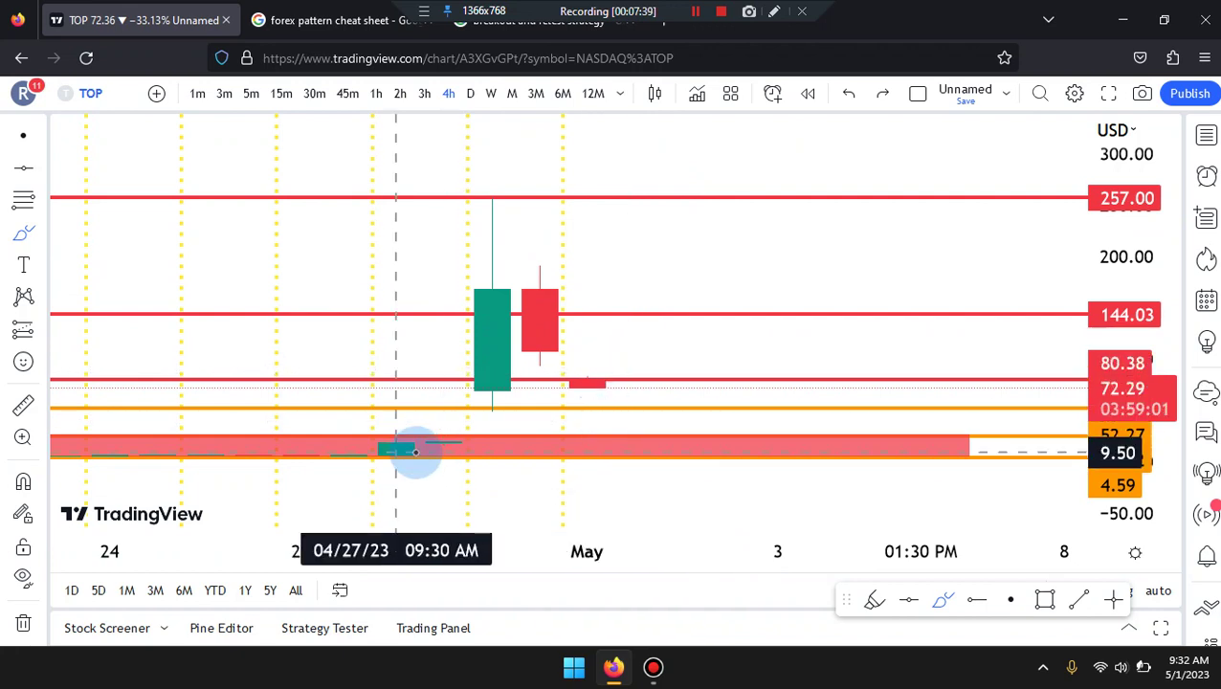
mouse_move(415, 451)
left_mouse_down()
mouse_move(521, 281)
mouse_move(601, 441)
mouse_move(714, 254)
left_mouse_up()
key("ctrl+z")
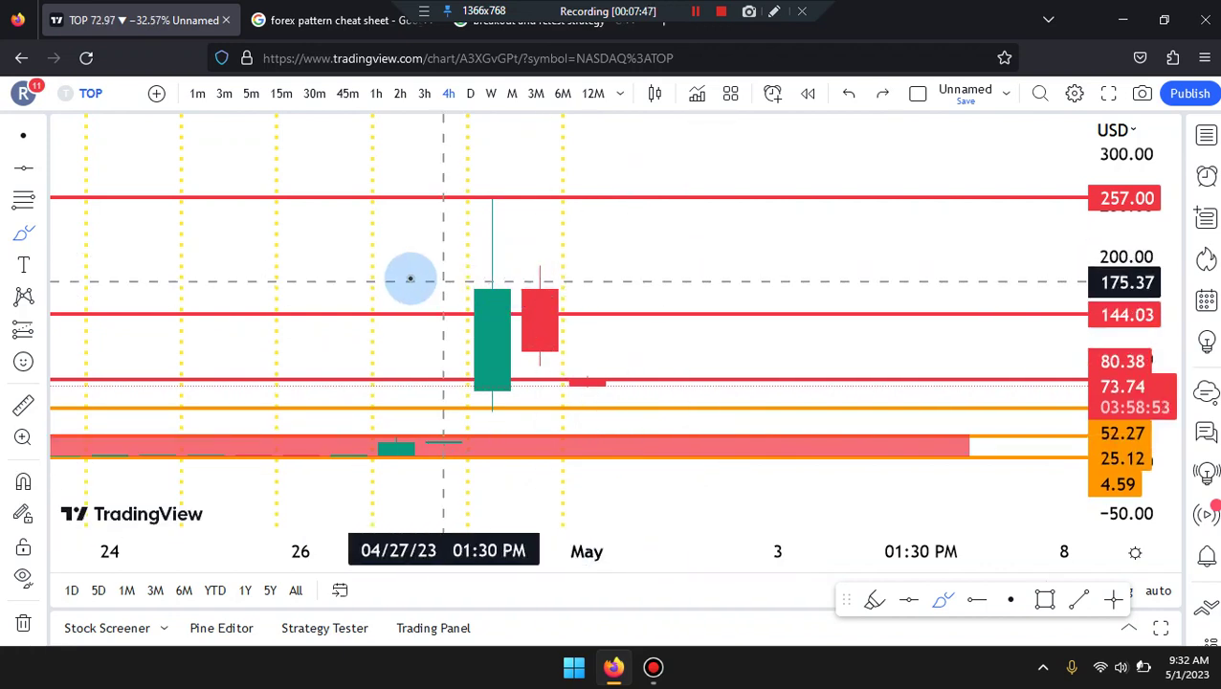
Brush a horizontal line at about 175.37 with an M-shaped double top falling to the 80.38 line, and undo the strokes.
left_click_drag(641, 281, 403, 282)
mouse_move(444, 357)
left_mouse_down()
mouse_move(507, 326)
mouse_move(541, 285)
mouse_move(590, 382)
left_mouse_up()
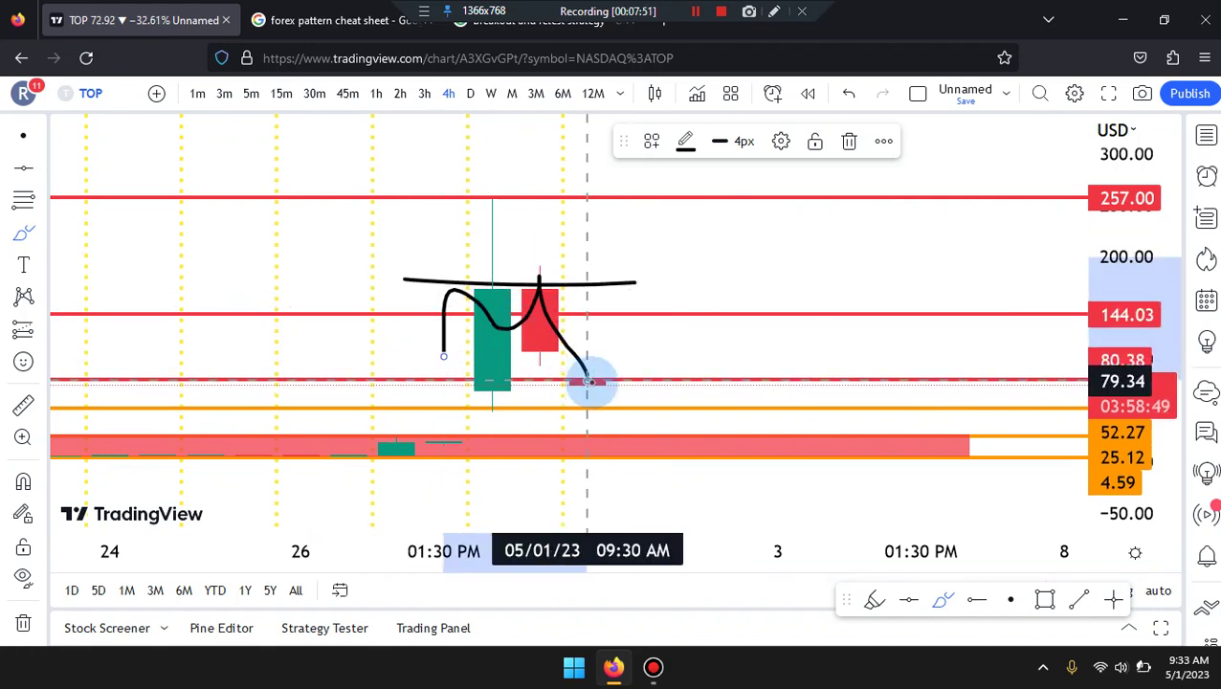
key("ctrl+z")
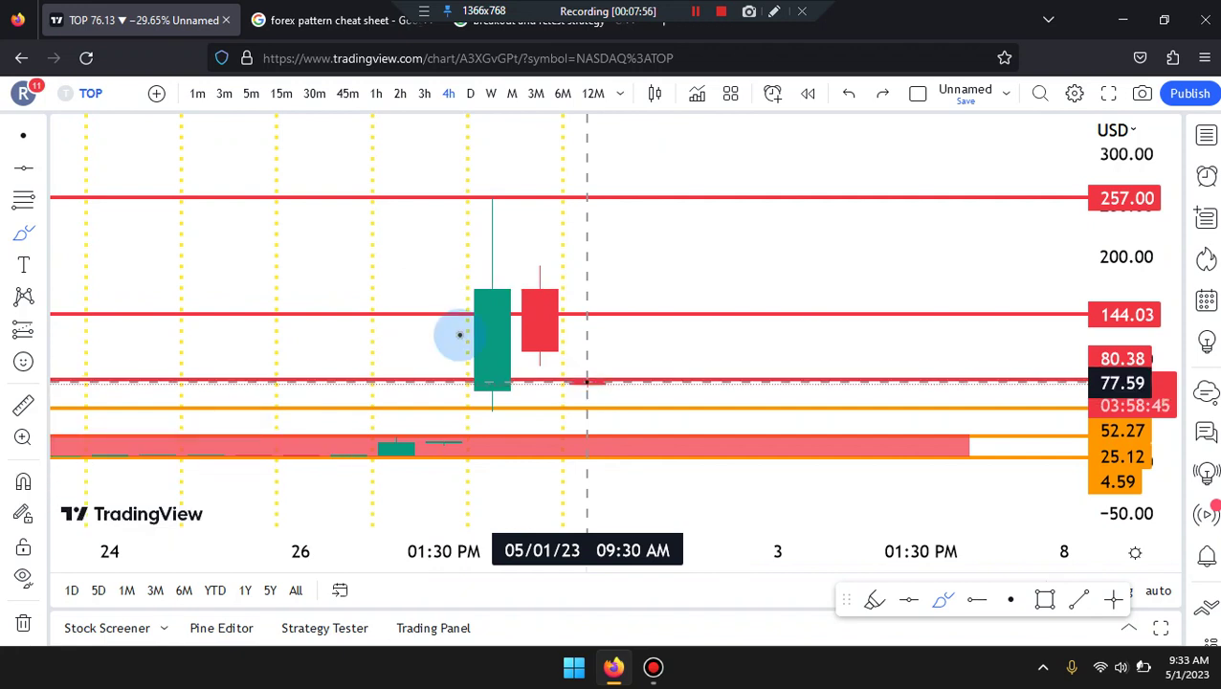
key("ctrl+y")
key("ctrl+z")
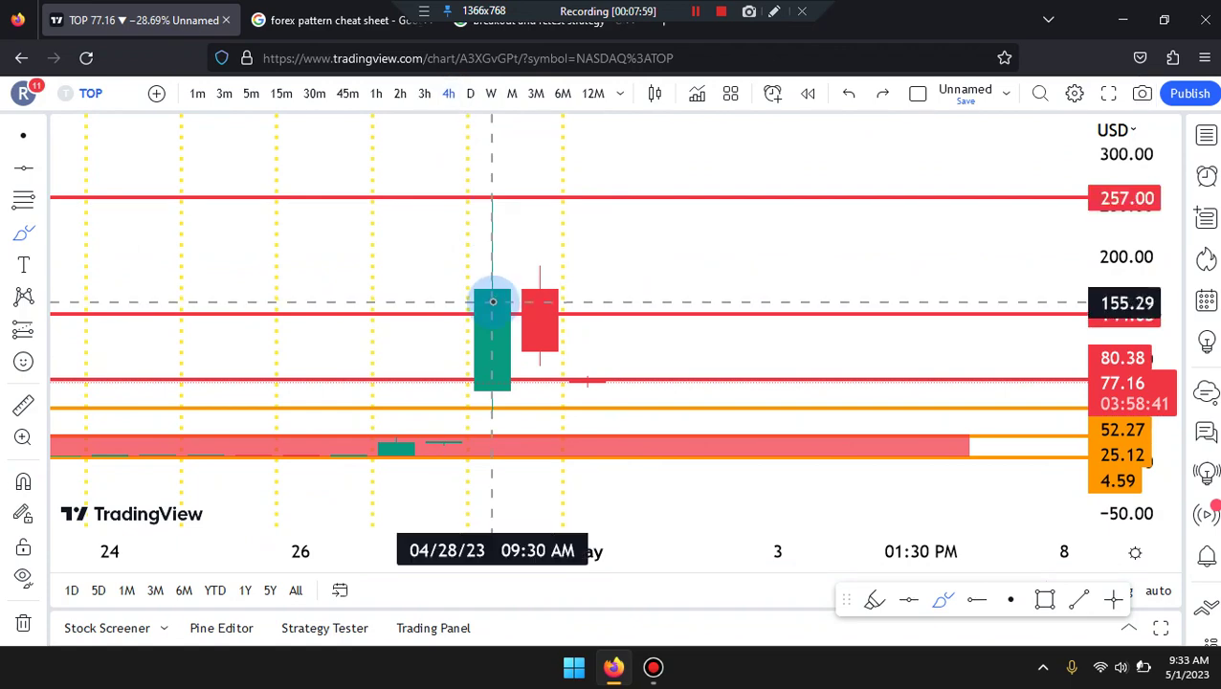
Switch the chart to the 3-hour timeframe and focus on the candles around 04/28/23.
left_click(425, 94)
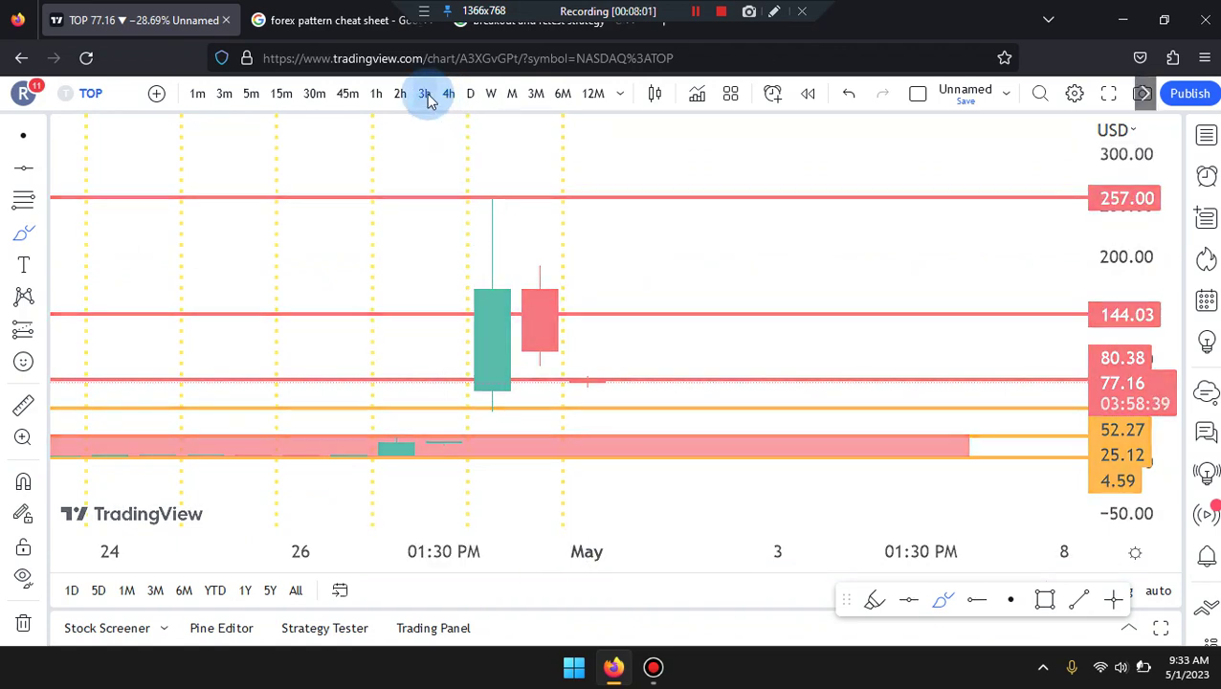
scroll(653, 295, "down", 5)
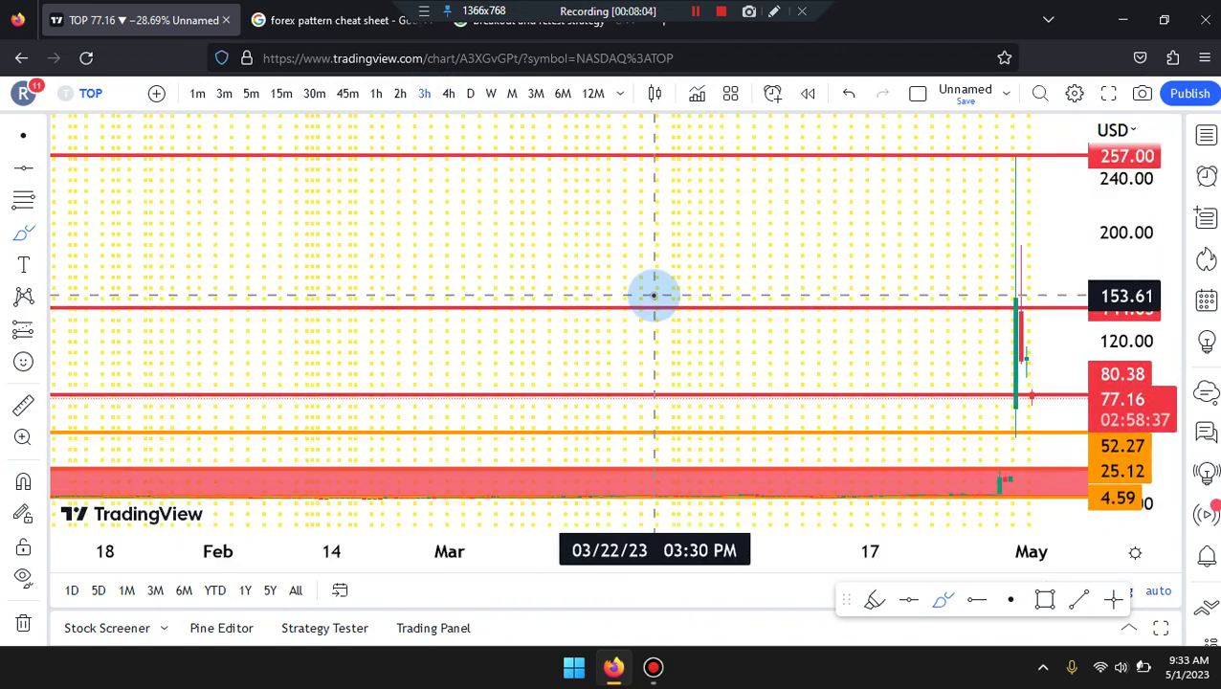
scroll(855, 437, "up", 4)
scroll(857, 437, "up", 3)
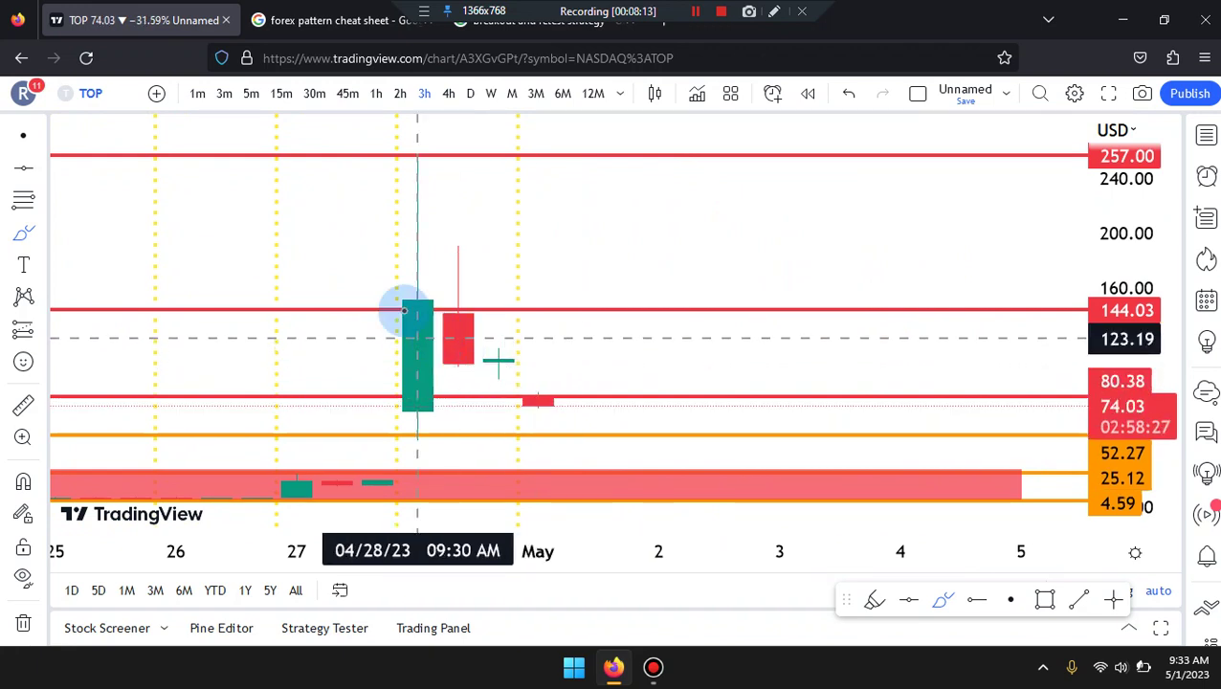
Brush an open-sided box around the 3-hour candle bodies and a rise-and-fall path ending at about 50.43, and undo the path.
left_click_drag(384, 300, 618, 301)
left_click_drag(605, 402, 377, 411)
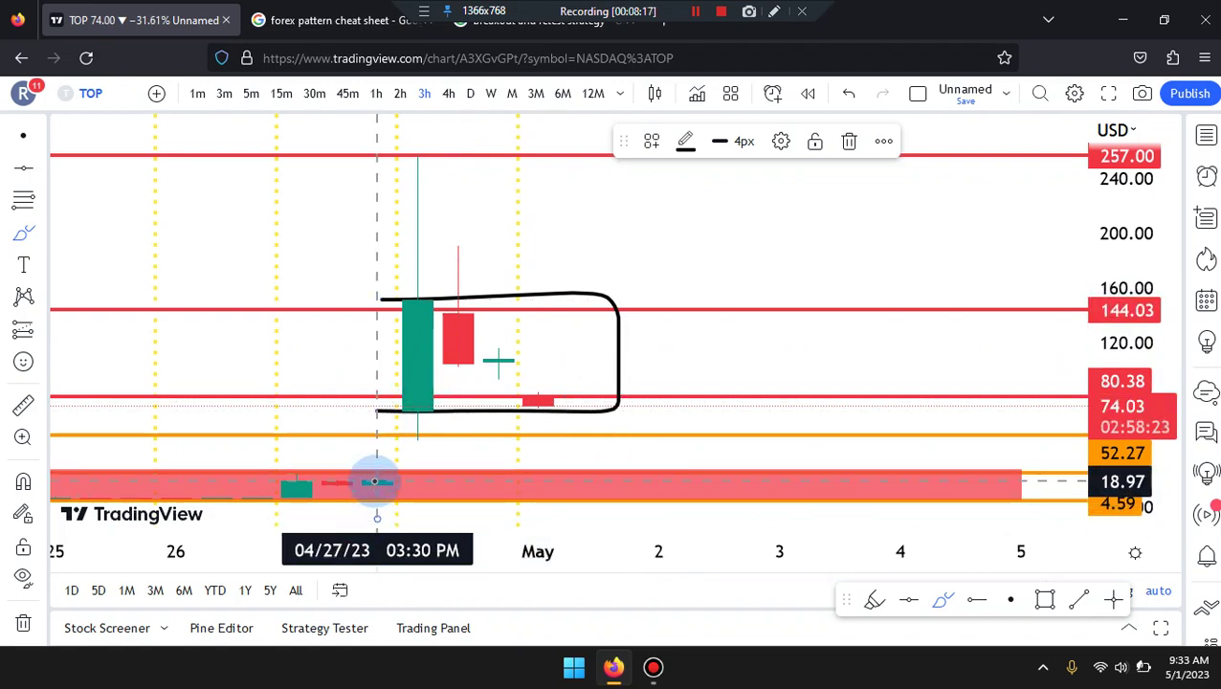
mouse_move(377, 476)
left_mouse_down()
mouse_move(499, 363)
mouse_move(564, 428)
mouse_move(670, 158)
left_mouse_up()
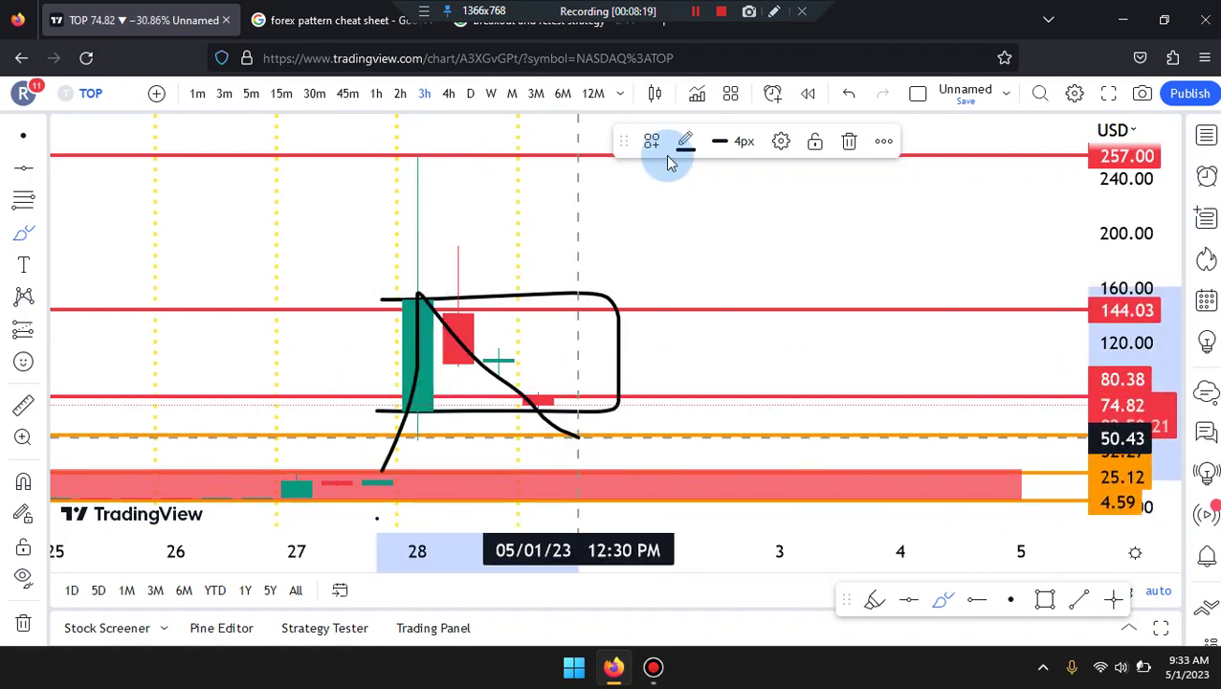
key("ctrl")
key("ctrl+z")
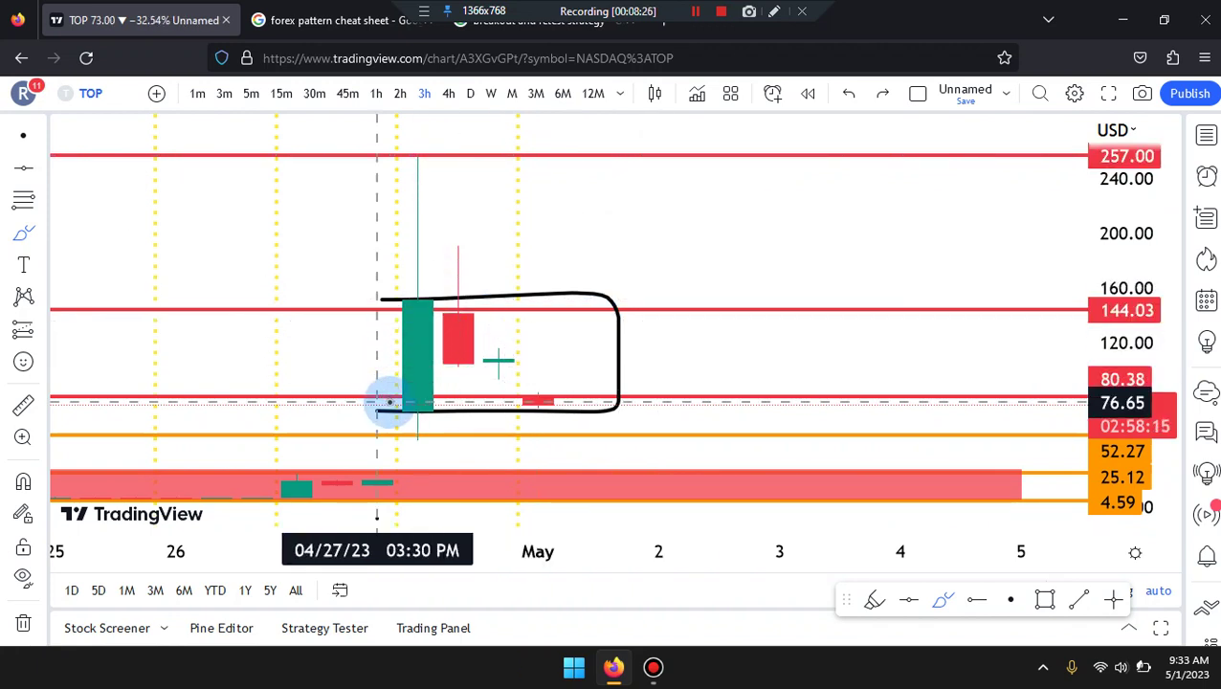
Try brushing price swings inside the box and another path up from about 38.64, and undo all strokes including the box.
mouse_move(388, 397)
left_mouse_down()
mouse_move(442, 362)
mouse_move(452, 273)
mouse_move(462, 376)
mouse_move(515, 344)
left_mouse_up()
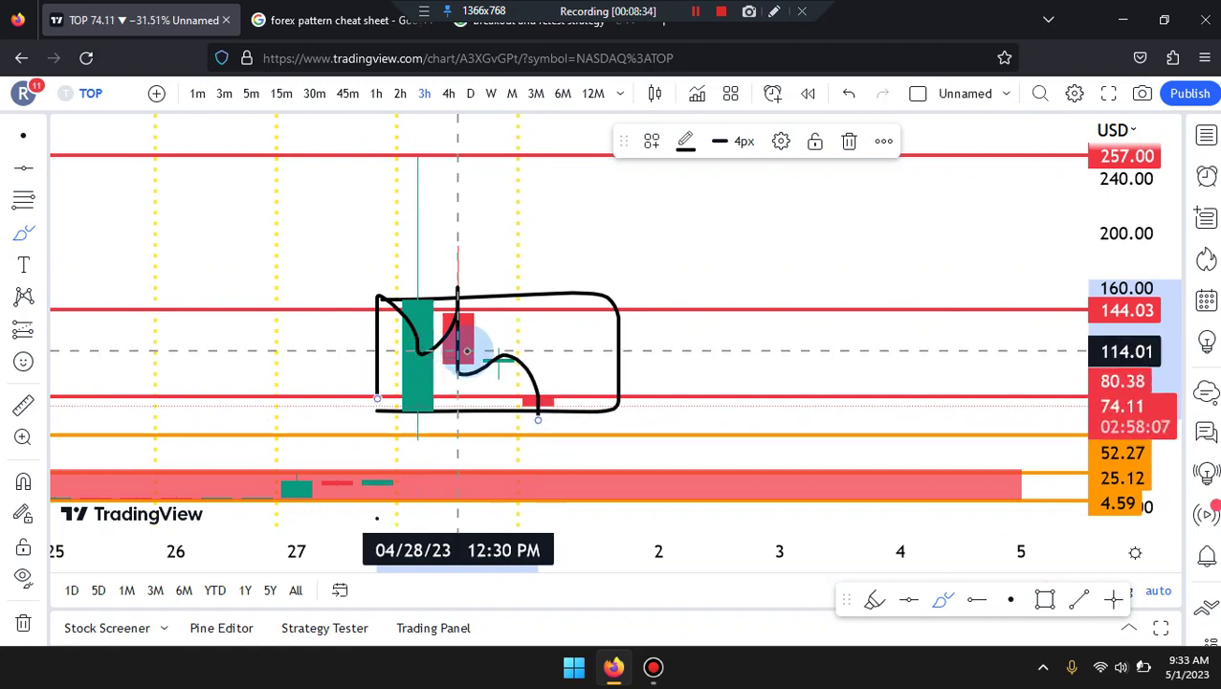
key("ctrl+z")
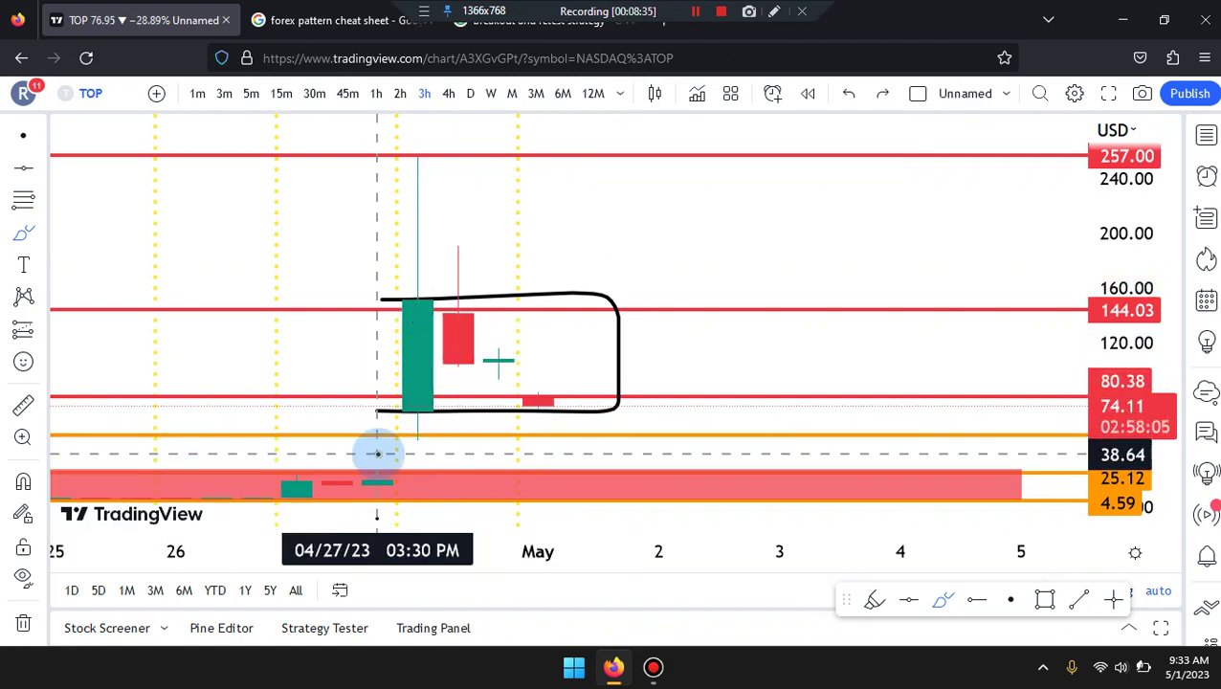
left_click_drag(377, 454, 460, 323)
left_click_drag(536, 409, 633, 205)
key("ctrl+z")
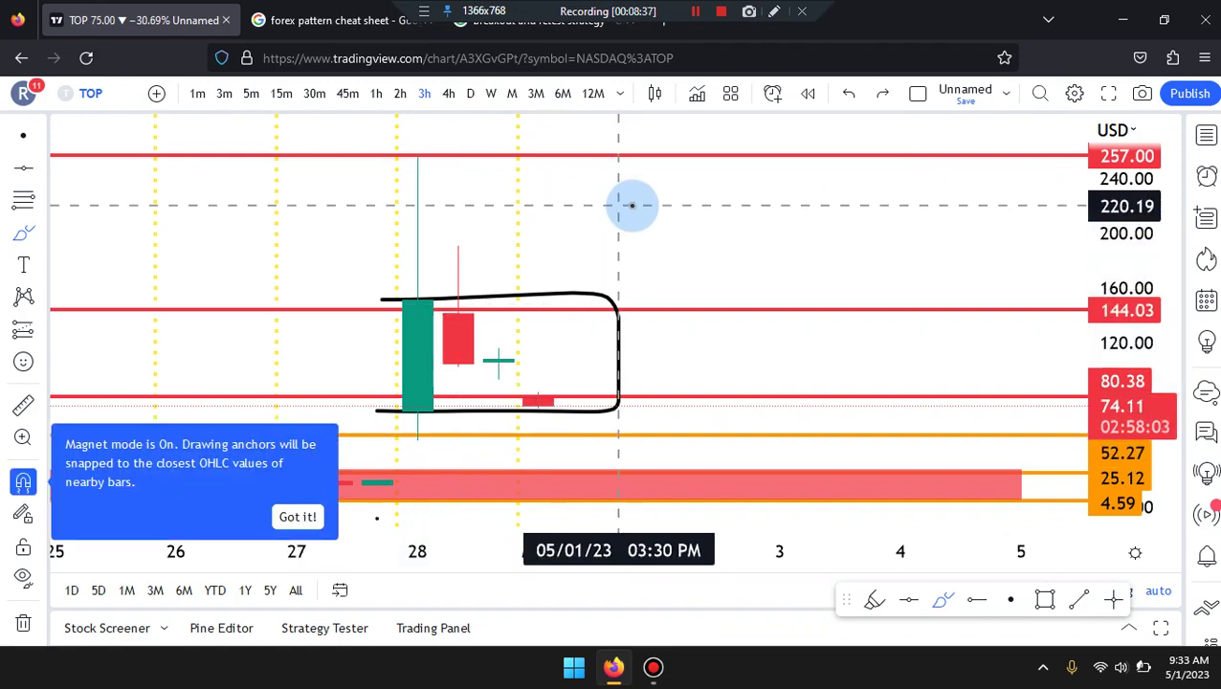
key("ctrl+z")
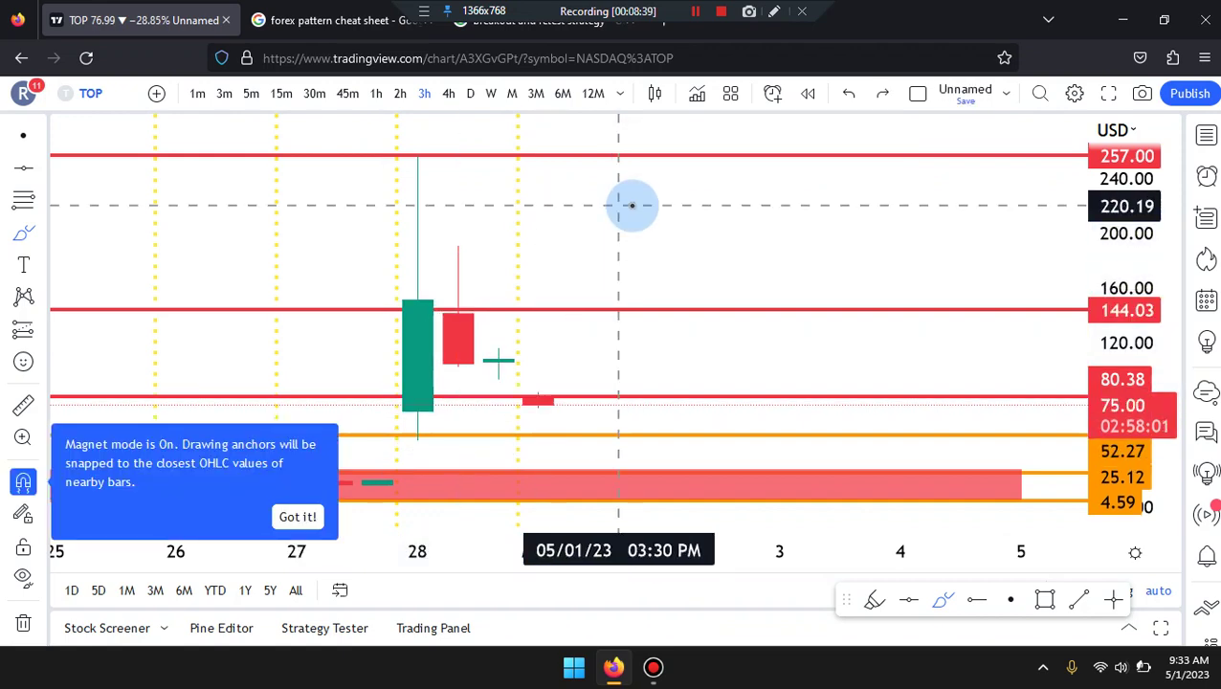
Switch the chart to the 2-hour and on to the 1-hour timeframe, focusing on the 04/28/23 candles.
left_click(400, 93)
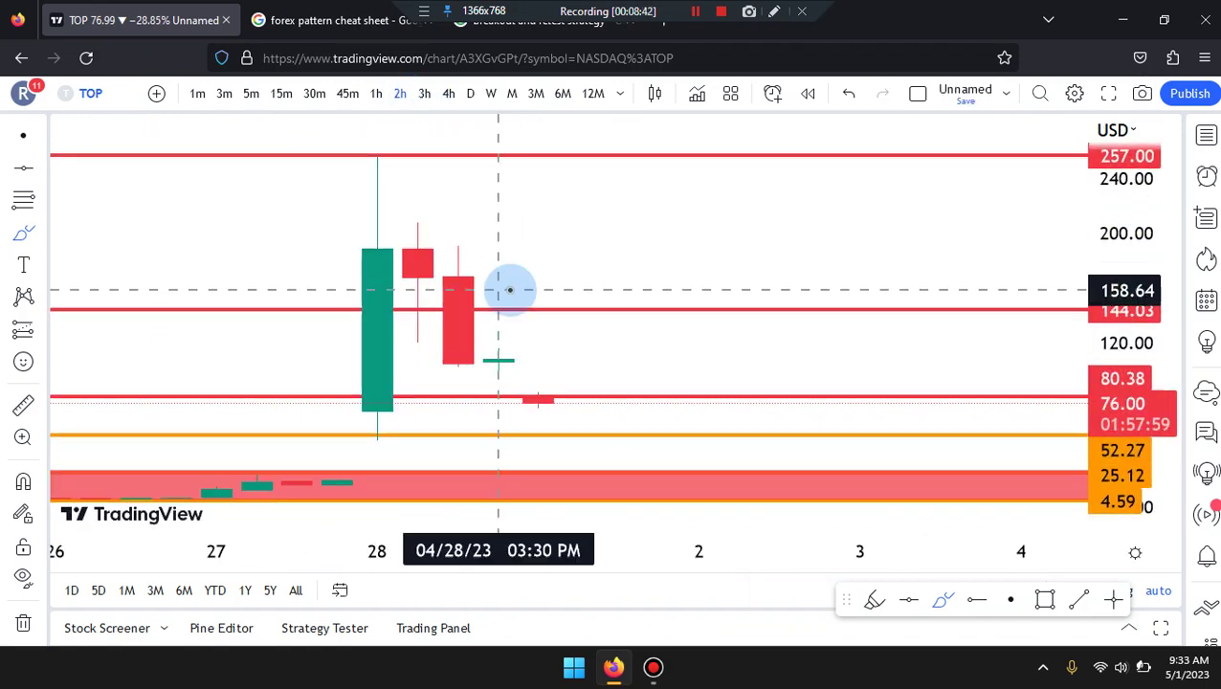
left_click(378, 92)
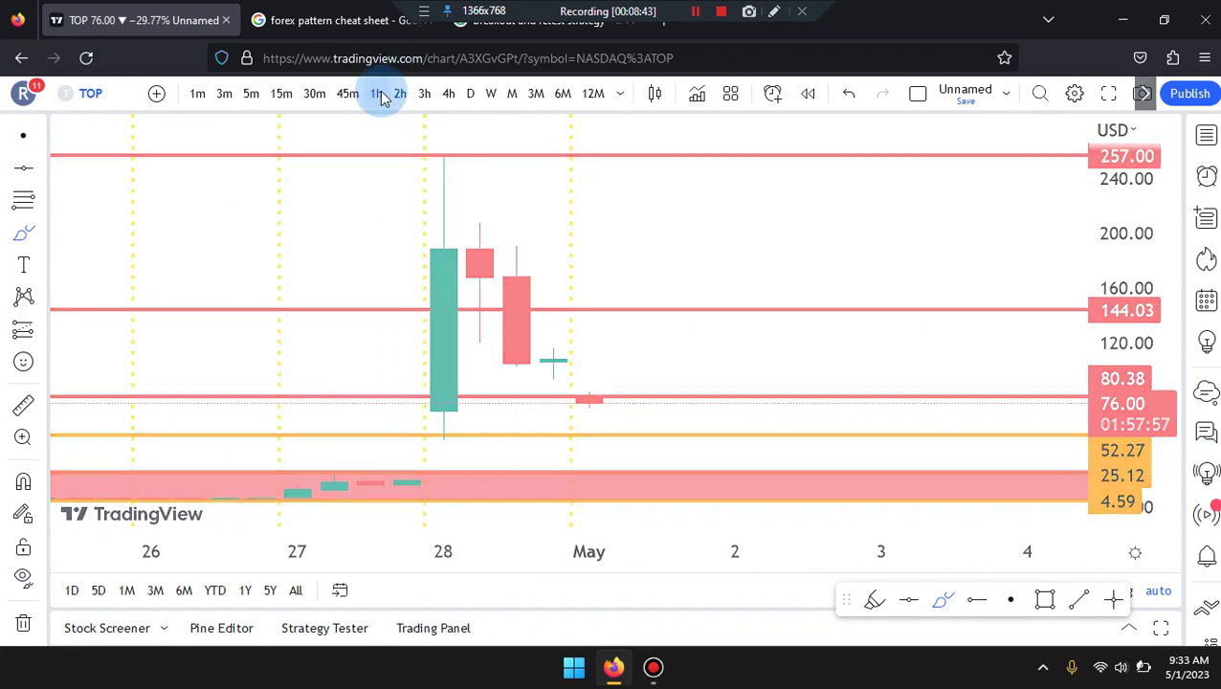
scroll(463, 273, "up", 2)
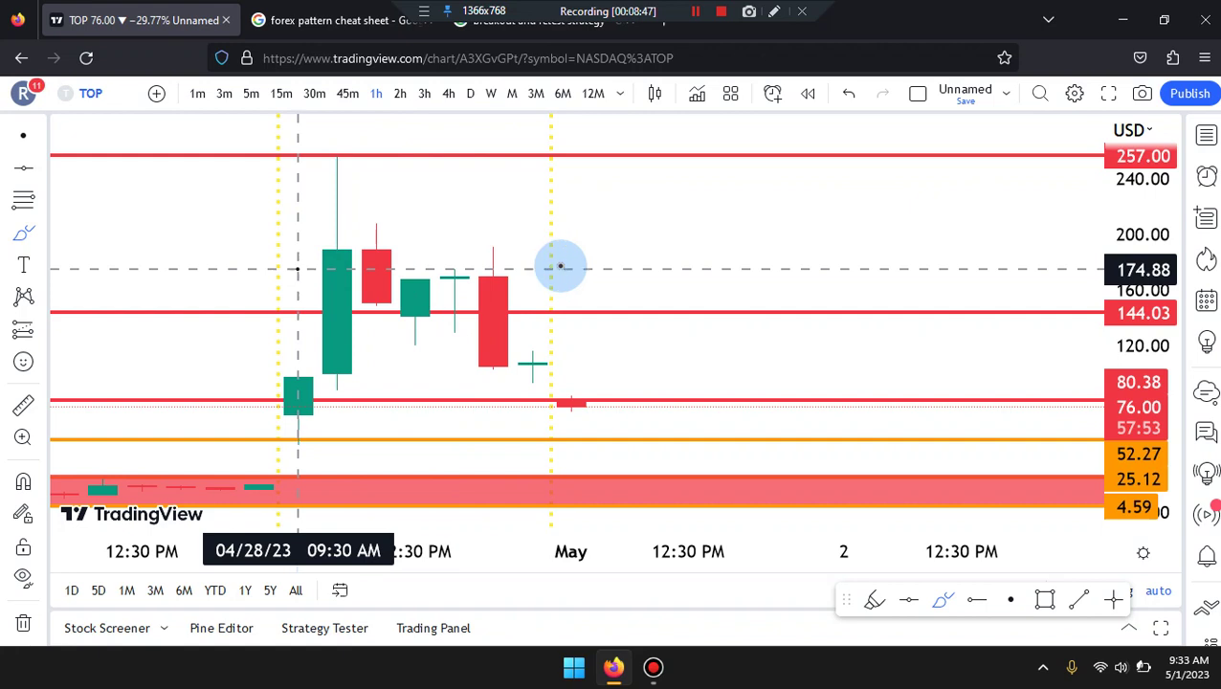
Brush a near-horizontal black line at about 175 across the upper part of the 04/28/23 candles.
left_click_drag(561, 266, 312, 269)
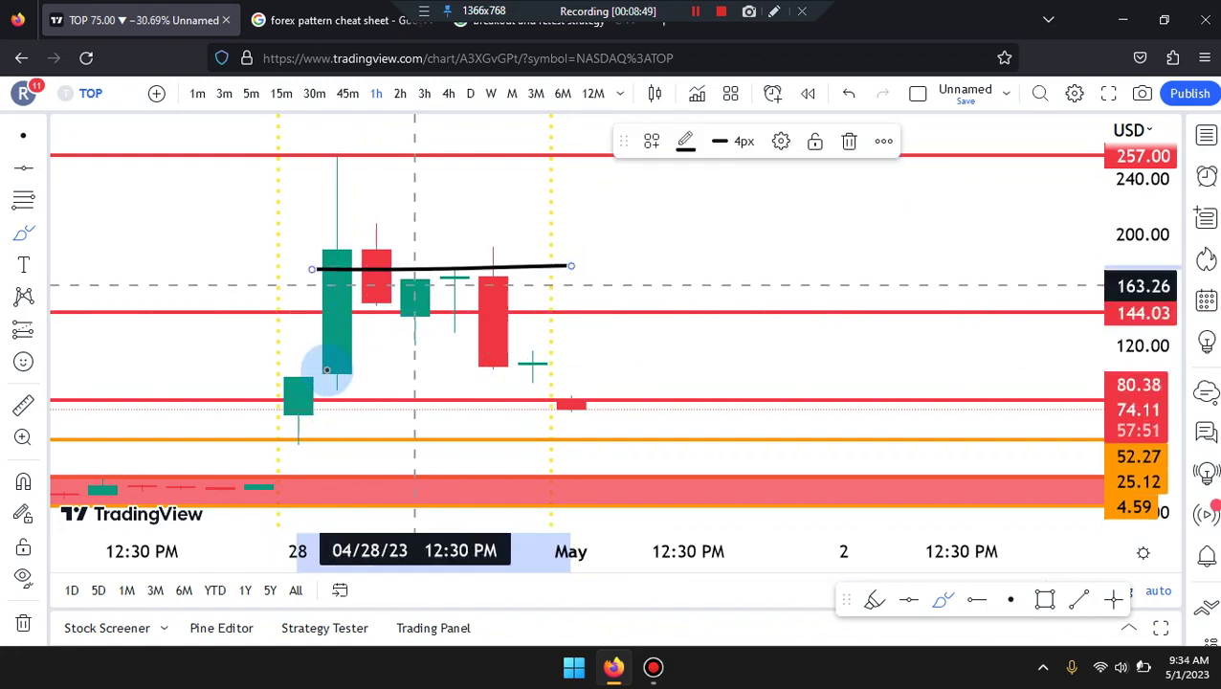
Try brushing a double-peak path over the 04/28/23 candles, a loop below the 144.03 level and a drop to about 54, and undo these strokes.
mouse_move(299, 377)
left_mouse_down()
mouse_move(430, 319)
mouse_move(491, 251)
mouse_move(504, 374)
left_mouse_up()
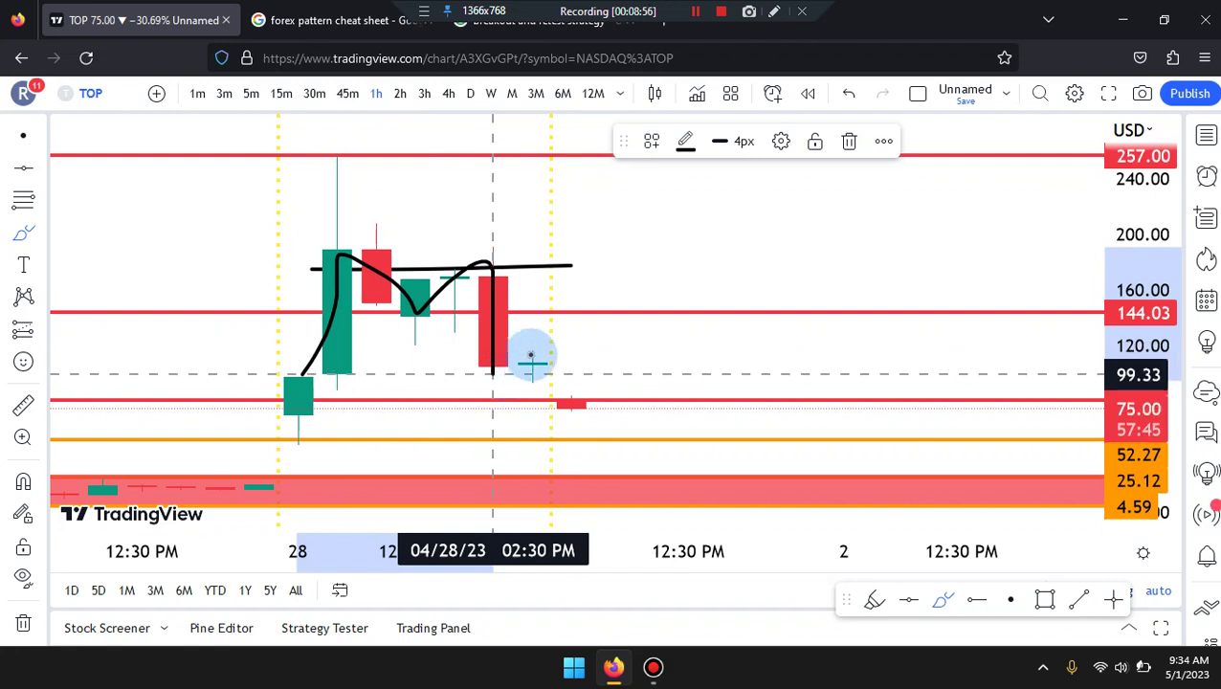
left_click_drag(531, 355, 533, 352)
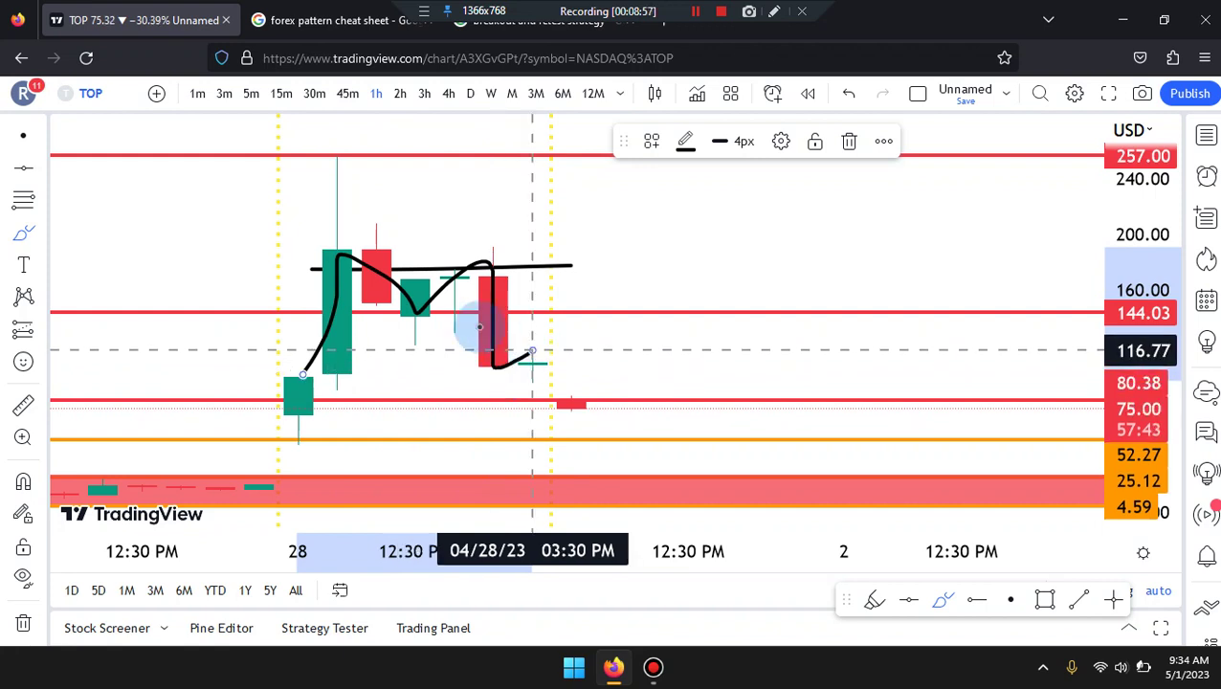
mouse_move(460, 326)
left_mouse_down()
mouse_move(581, 316)
mouse_move(570, 321)
left_mouse_up()
mouse_move(493, 340)
left_mouse_down()
mouse_move(490, 362)
mouse_move(564, 375)
mouse_move(610, 342)
mouse_move(532, 314)
left_mouse_up()
left_click_drag(537, 342, 572, 437)
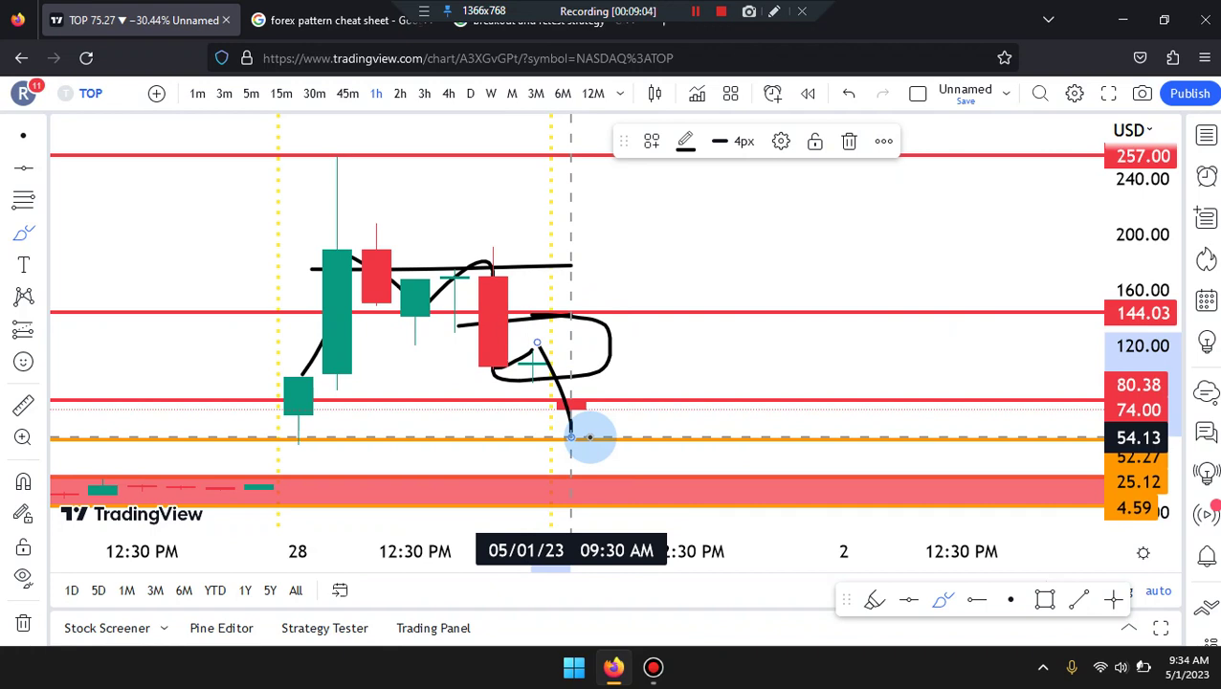
key("ctrl+z")
key("ctrl+z")
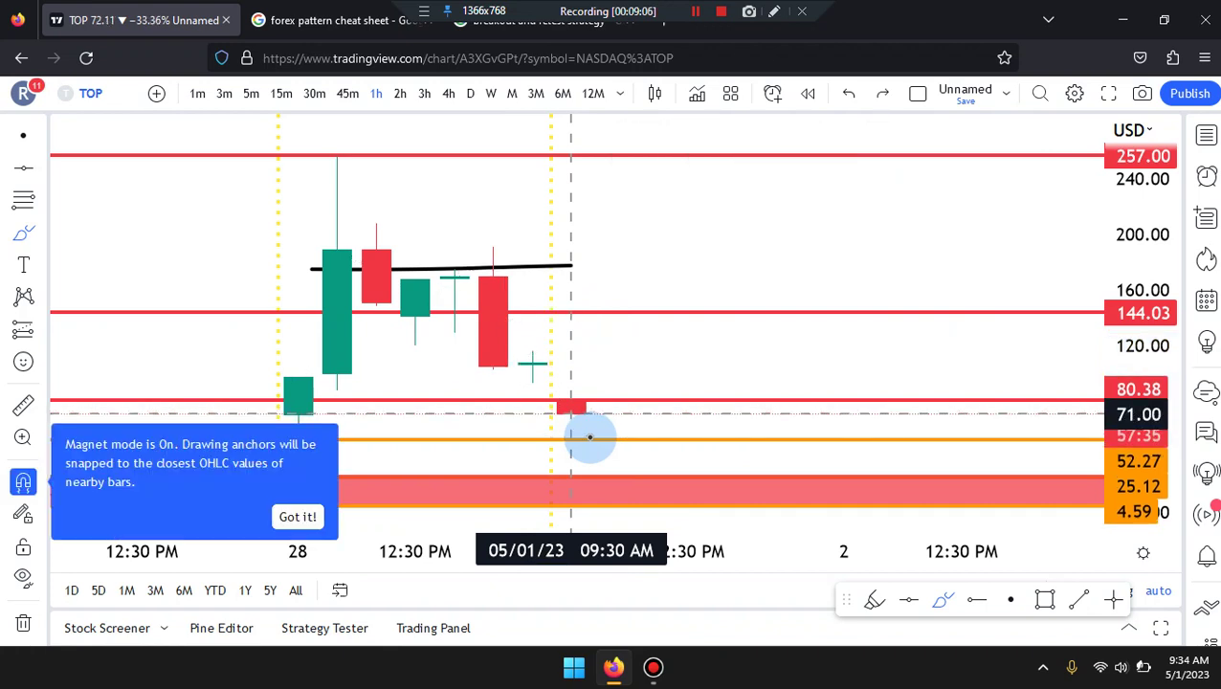
Try brushing a near-horizontal line at about 69 and a path starting at the last 04/28/23 candle, and undo both.
left_click_drag(291, 412, 536, 415)
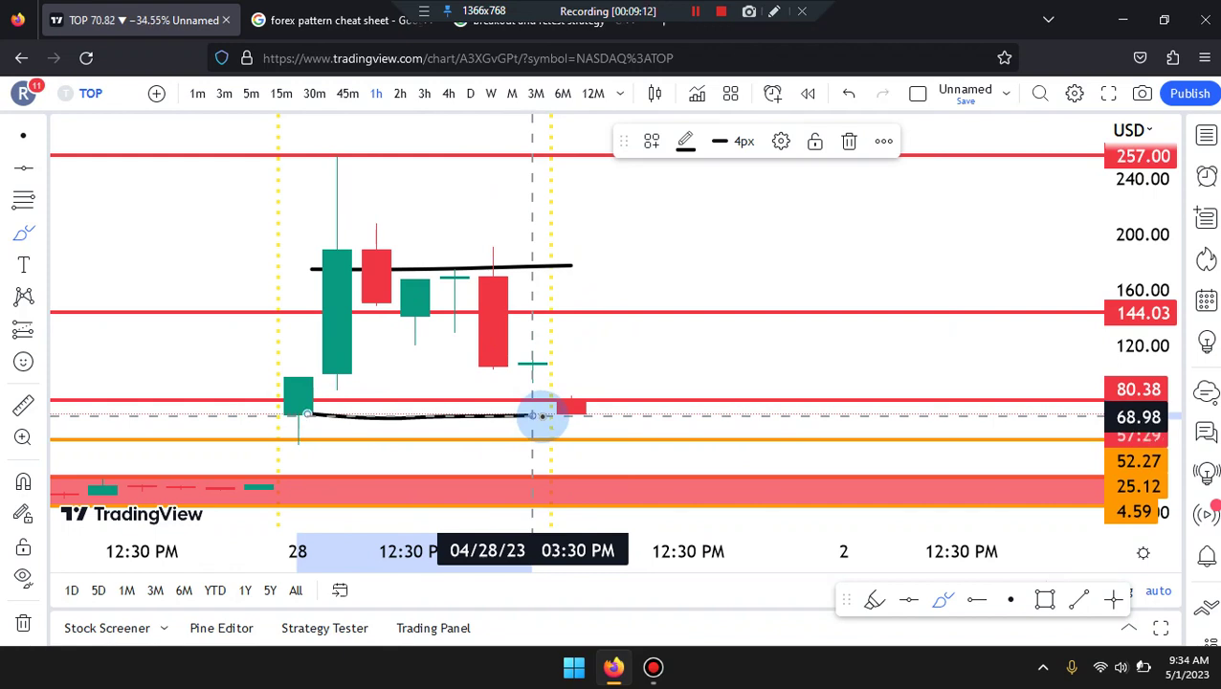
key("ctrl+z")
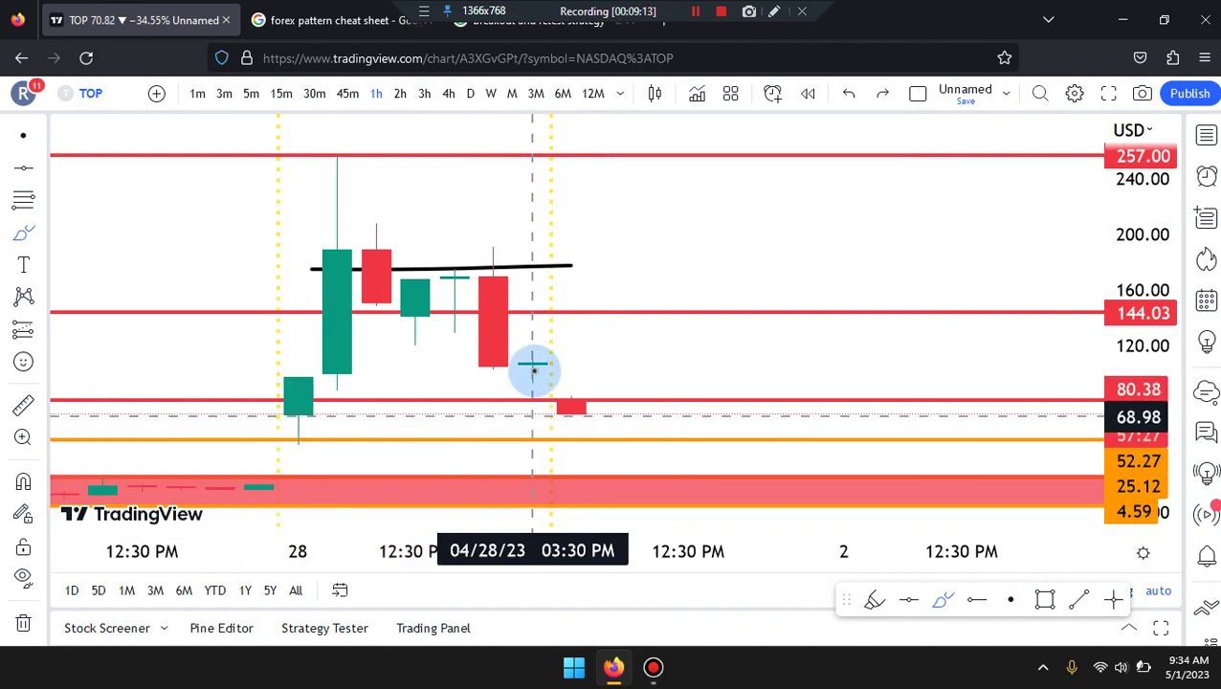
mouse_move(534, 374)
left_mouse_down()
mouse_move(607, 500)
mouse_move(657, 393)
mouse_move(721, 522)
left_mouse_up()
key("ctrl+z")
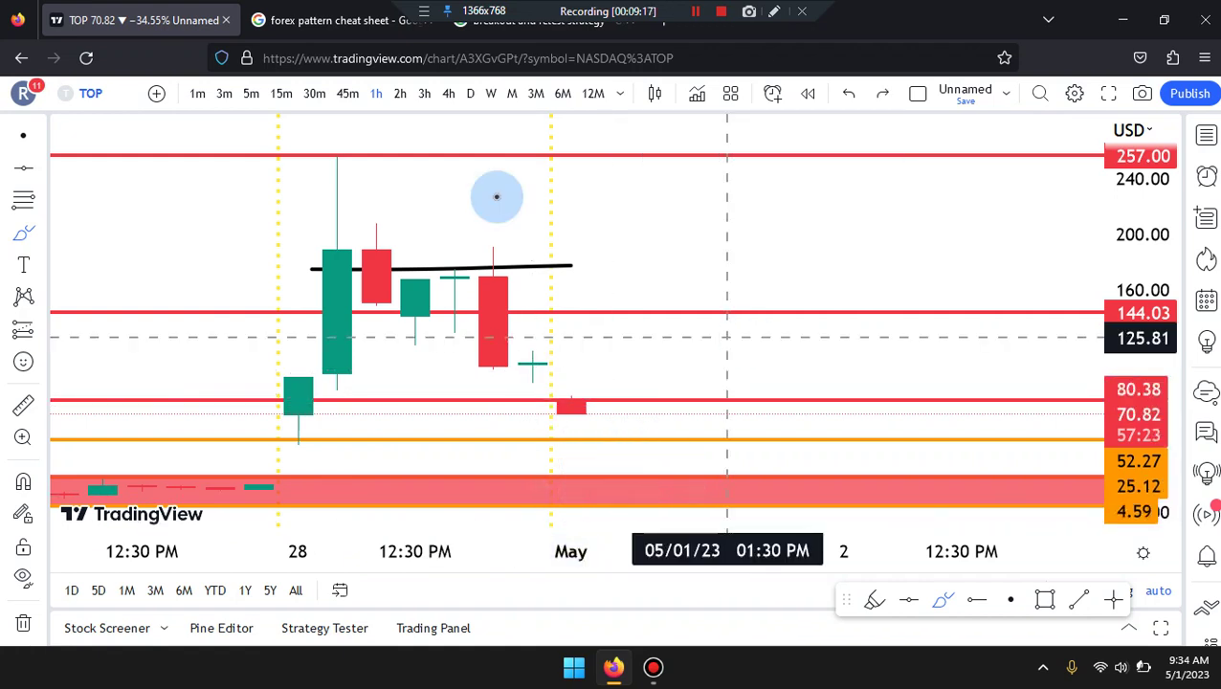
Step the chart through the 45-minute, 30-minute and 15-minute timeframes to examine the 04/28/23 candles.
left_click(353, 95)
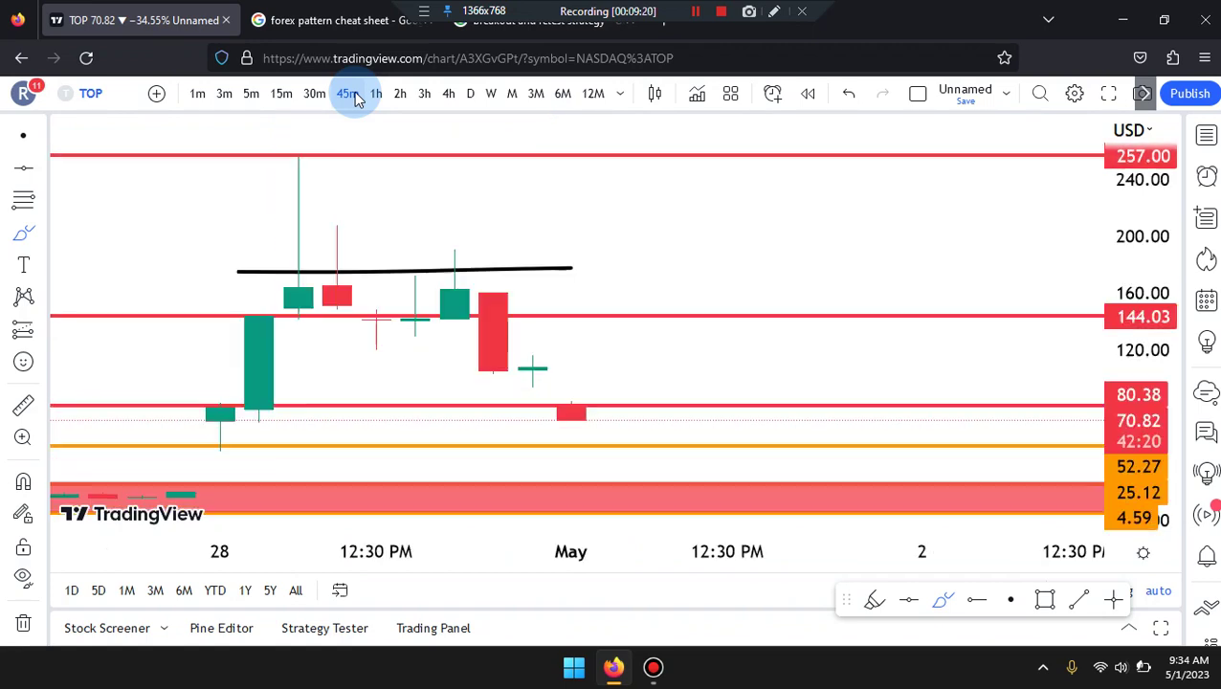
left_click(316, 95)
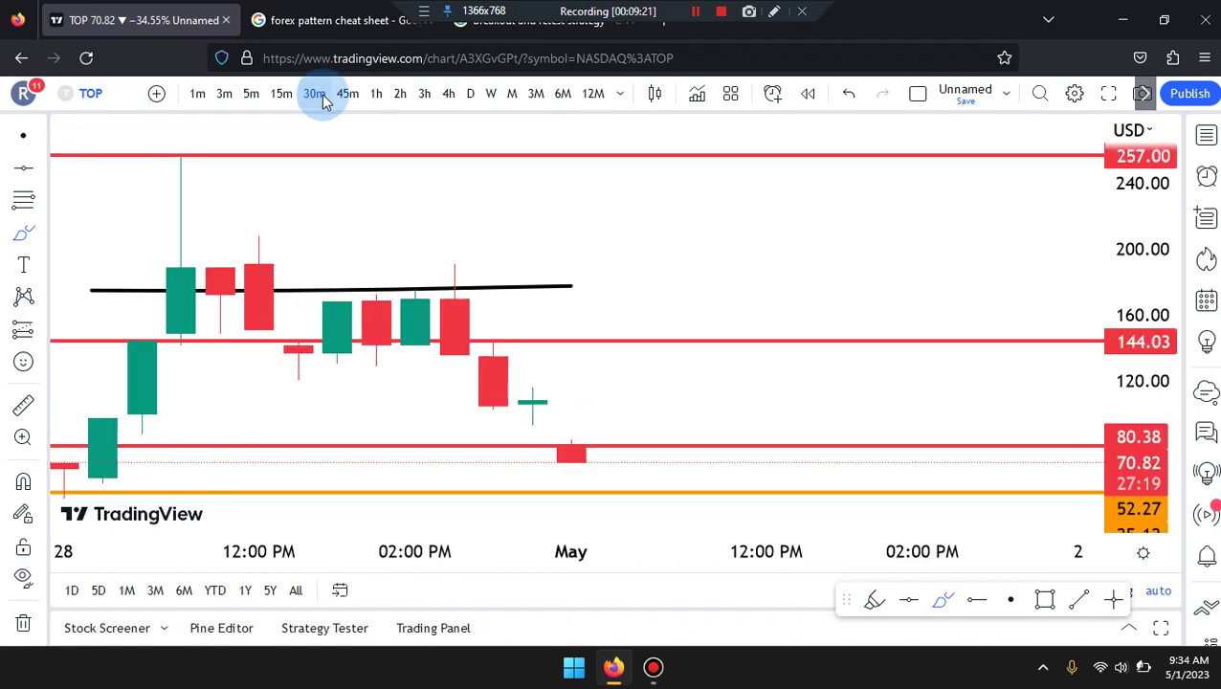
scroll(348, 256, "down", 3)
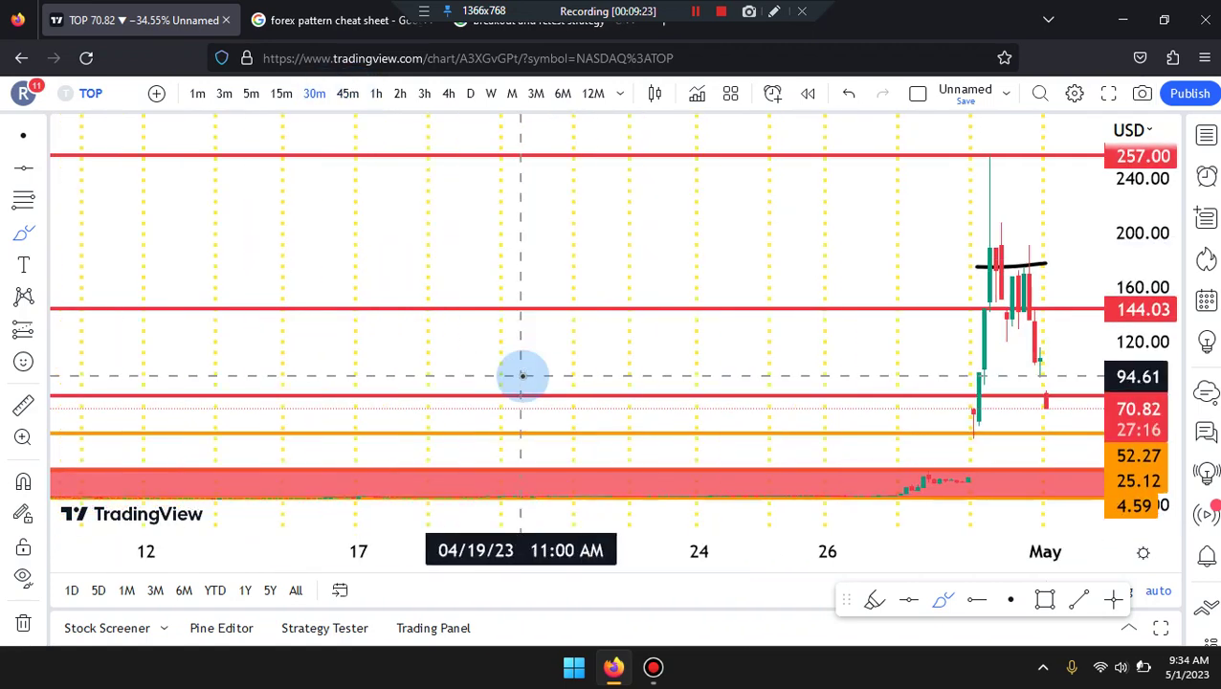
scroll(523, 373, "up", 4)
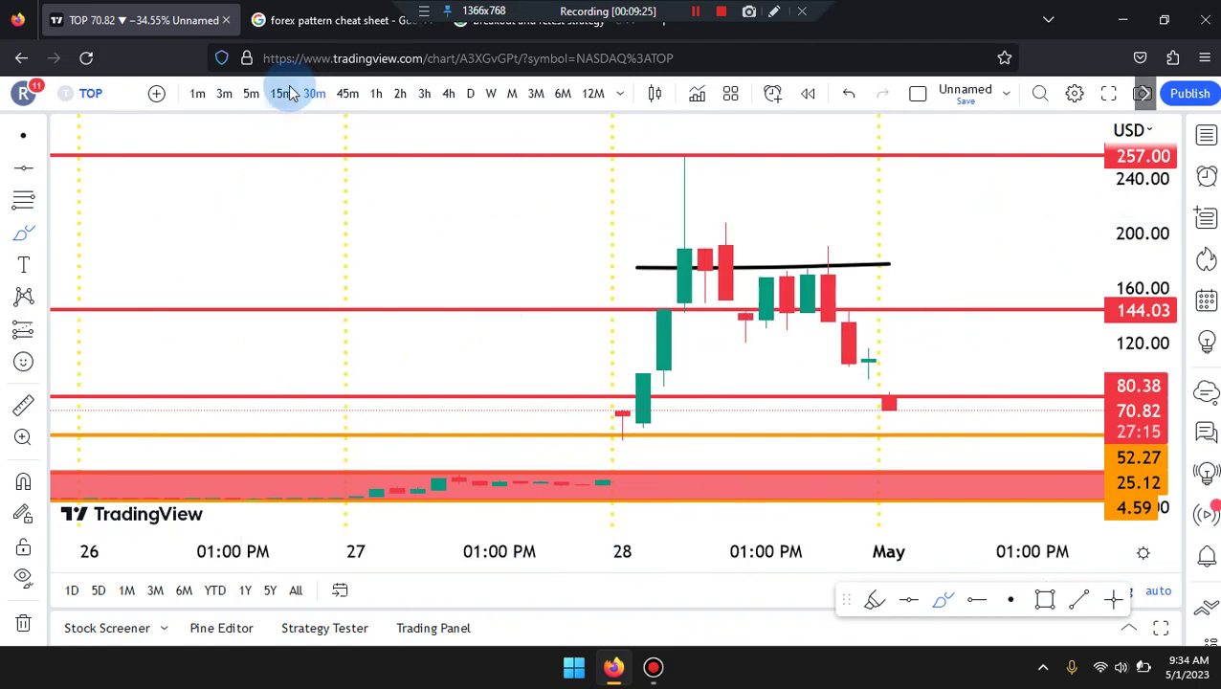
left_click(284, 93)
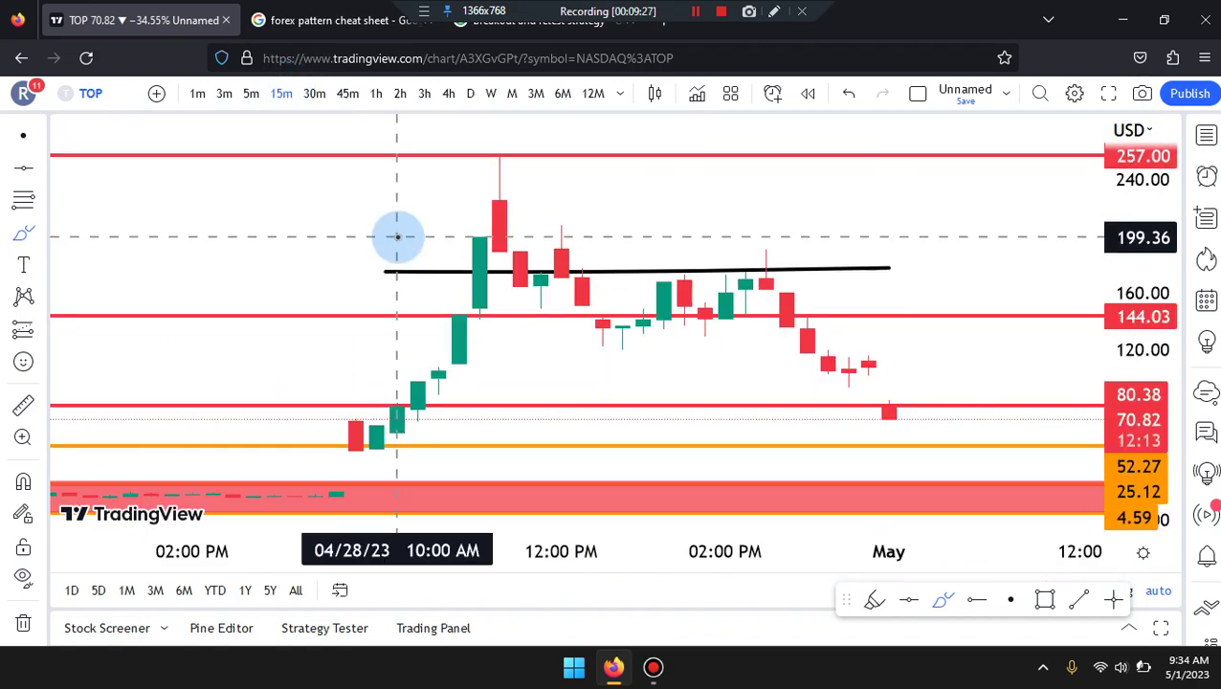
scroll(398, 237, "up", 1)
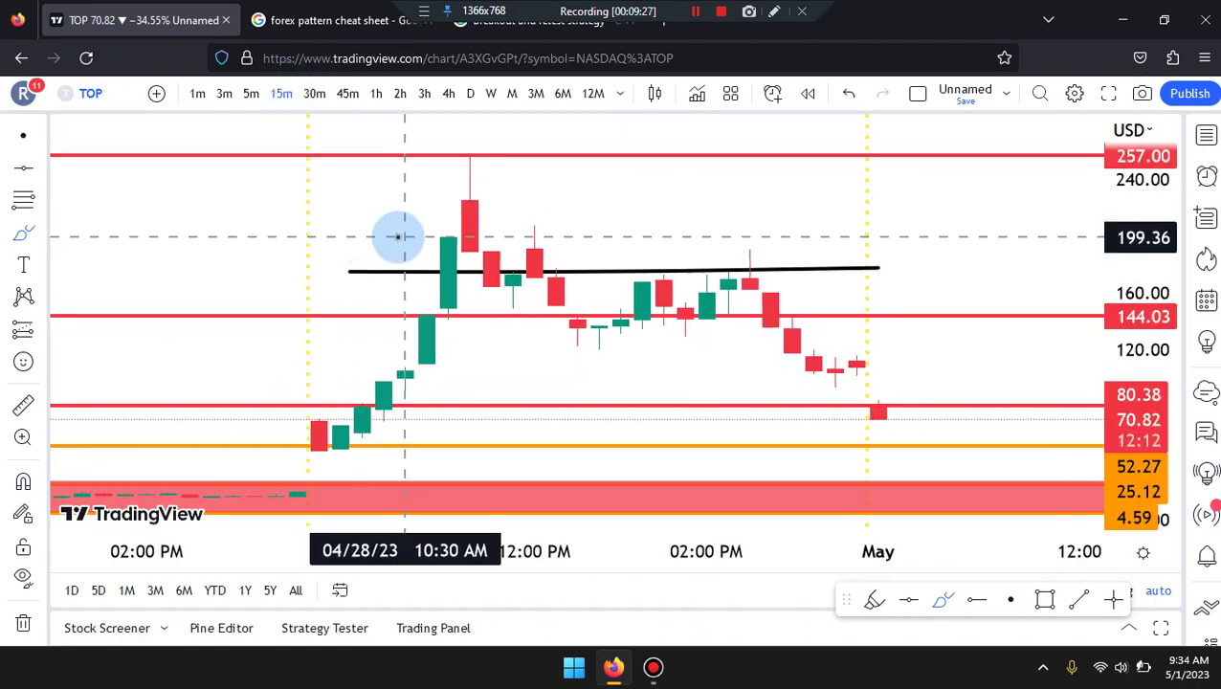
Switch the chart to the 5-minute and on to the 3-minute timeframe, compressing the price scale to fit the marked levels.
left_click(252, 95)
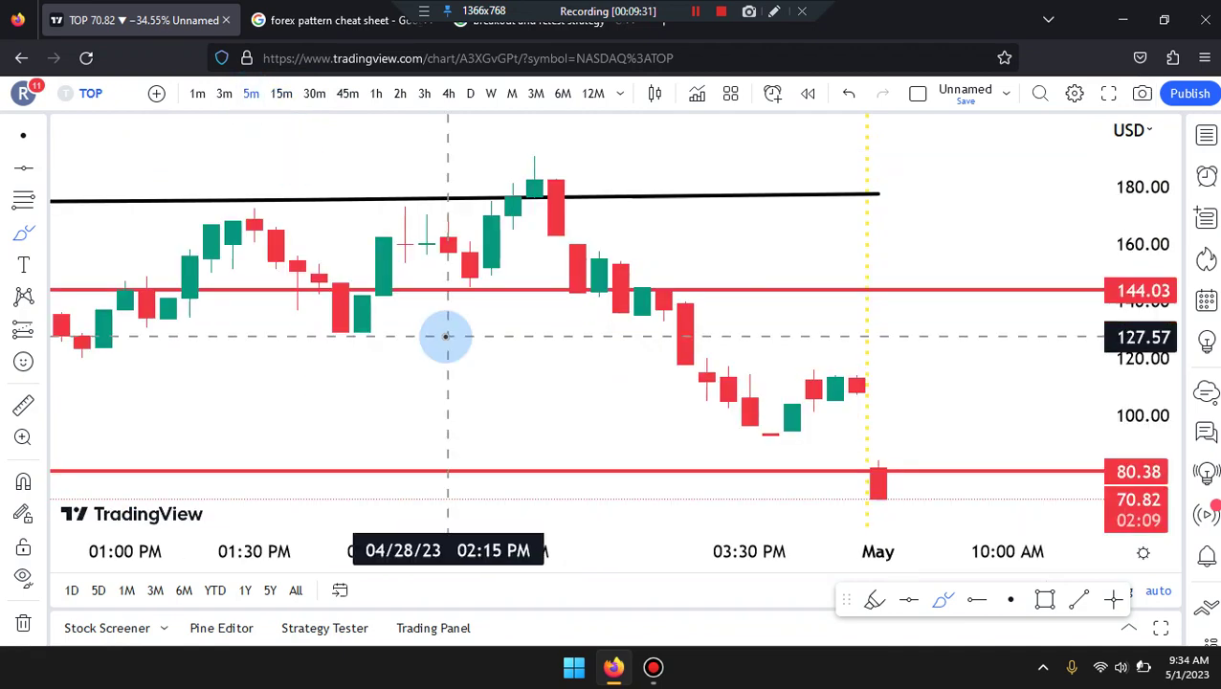
scroll(443, 336, "down", 1)
scroll(443, 336, "down", 2)
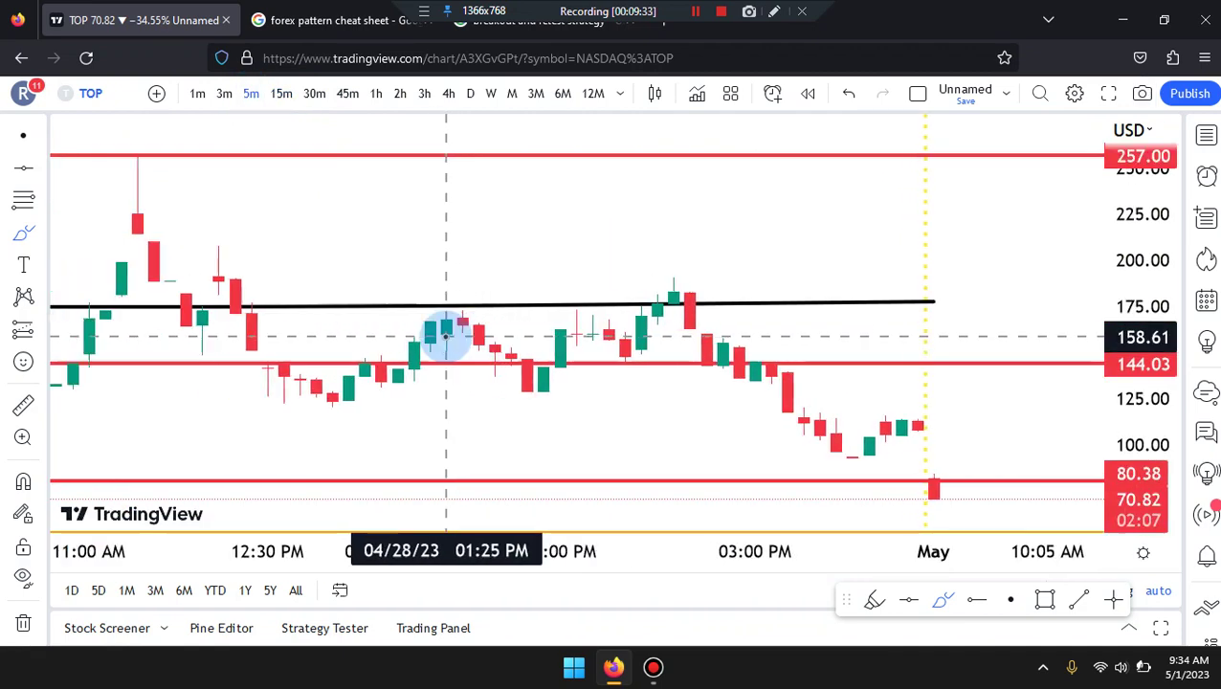
left_click(223, 95)
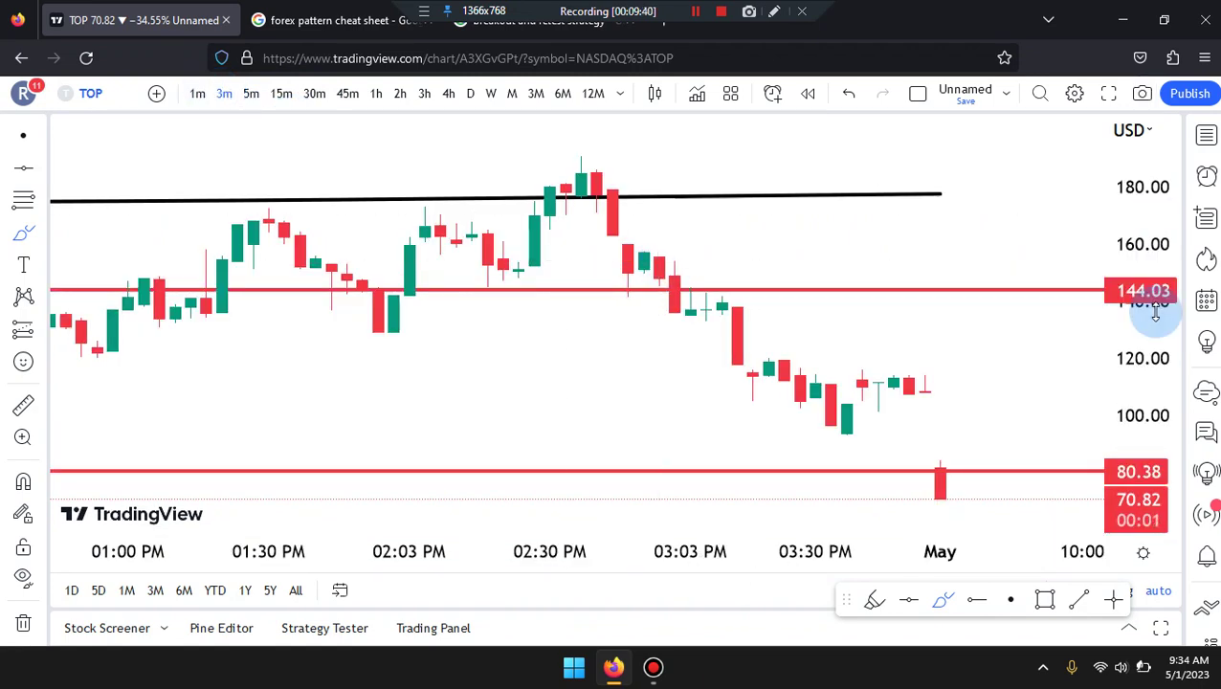
left_click_drag(1165, 319, 1179, 463)
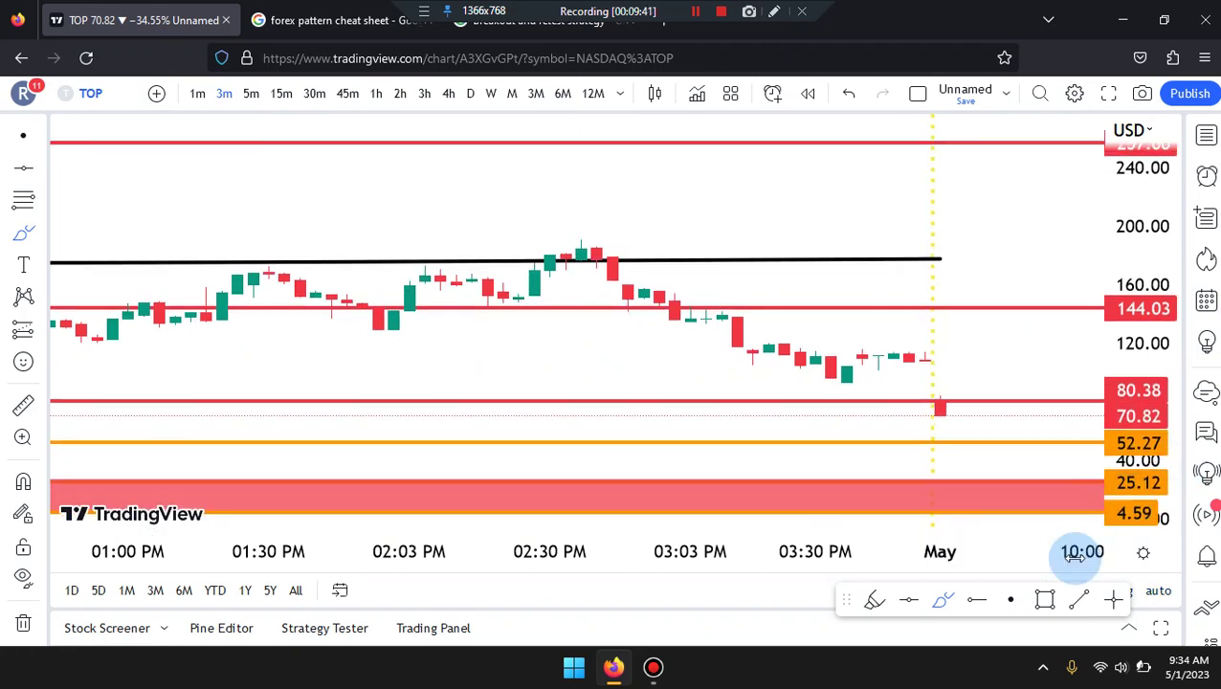
Try brushing a path from the last 04/28/23 candle and a curve bouncing off the 52.27 level, and undo both.
left_click(943, 601)
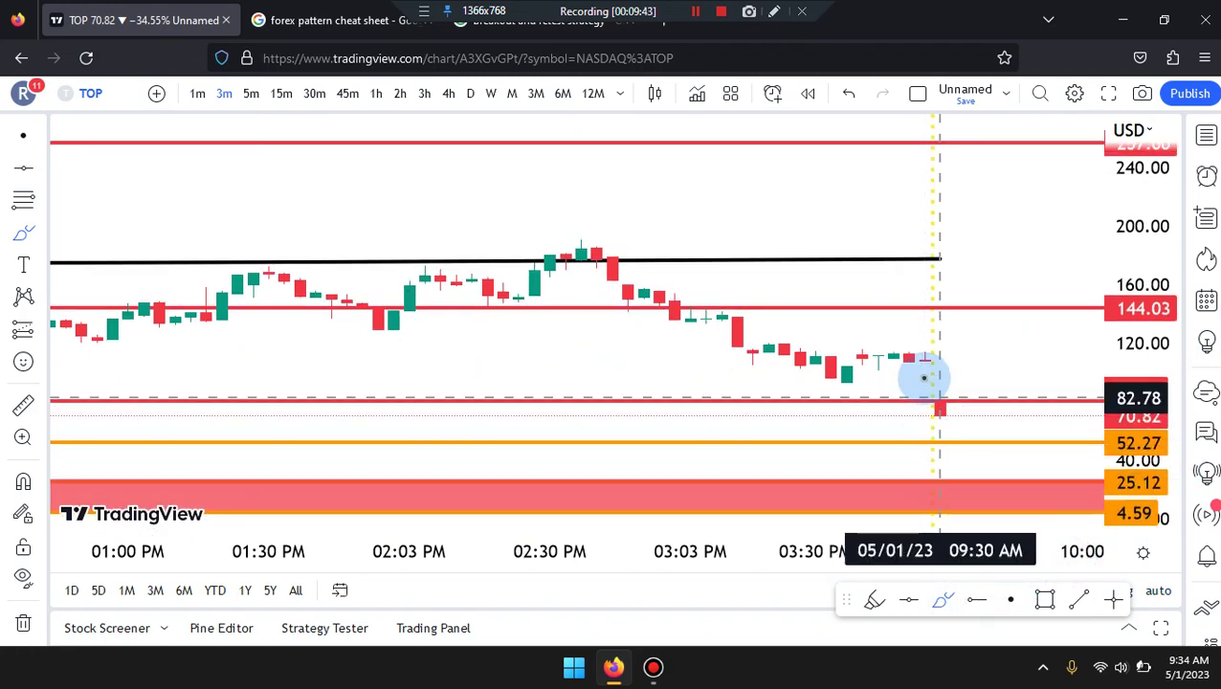
mouse_move(927, 378)
left_mouse_down()
mouse_move(943, 429)
mouse_move(970, 409)
mouse_move(1000, 475)
left_mouse_up()
key("ctrl+z")
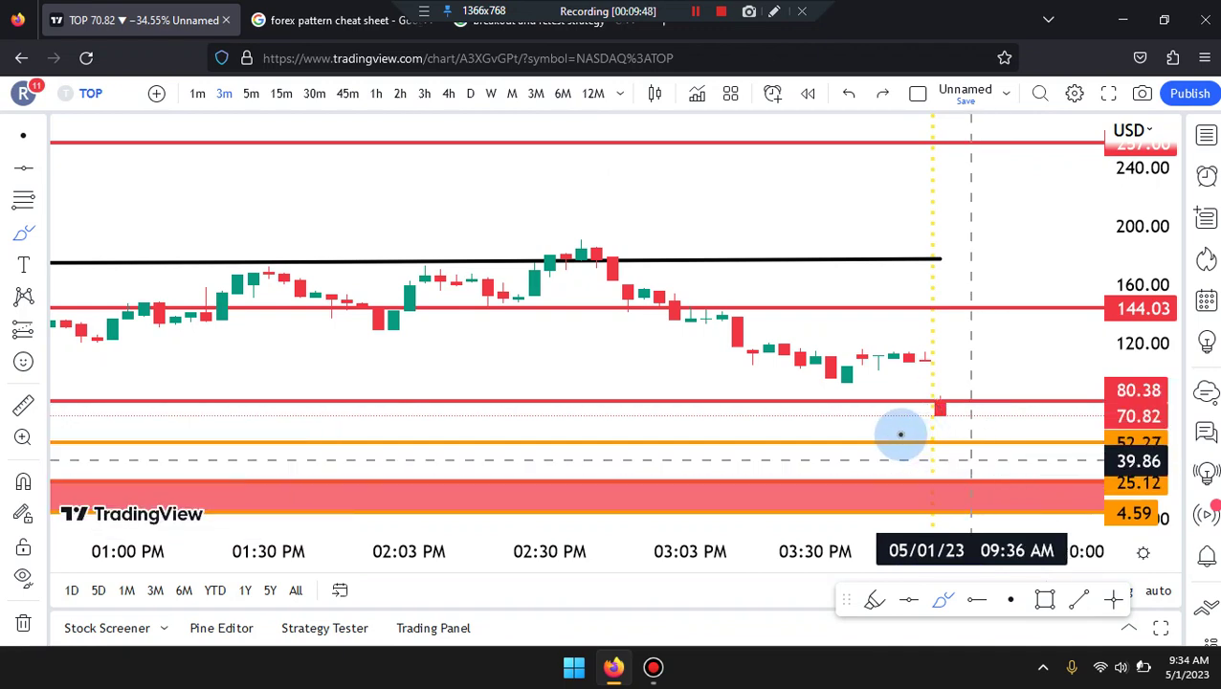
mouse_move(897, 435)
left_mouse_down()
mouse_move(1047, 428)
mouse_move(1051, 415)
left_mouse_up()
left_click(1065, 364)
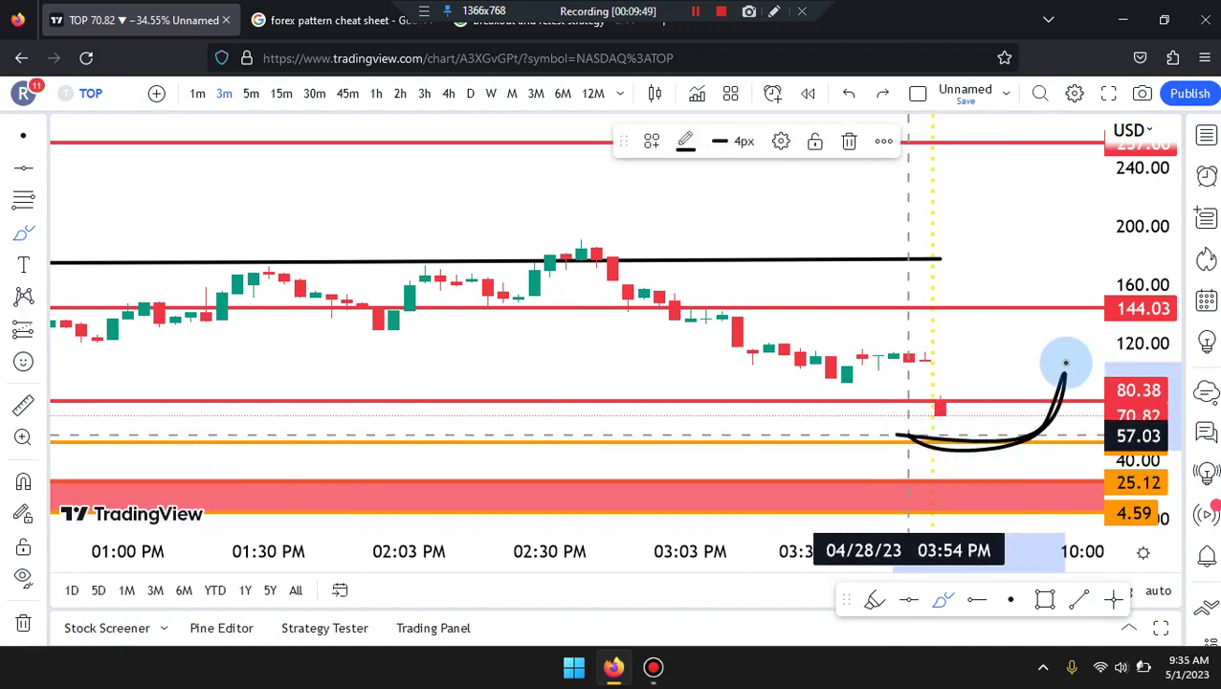
key("ctrl+z")
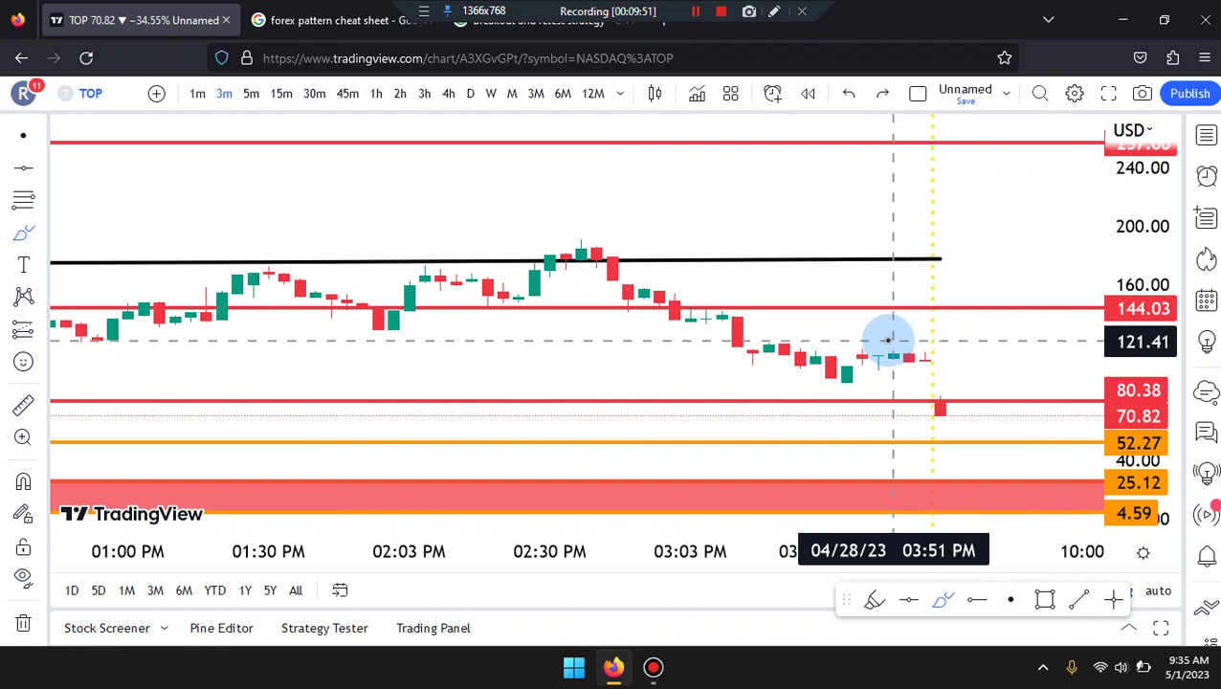
Brush a V-shaped path from about 120 down to the 4.59–25.12 zone and back up to about 180.
left_click_drag(892, 343, 945, 488)
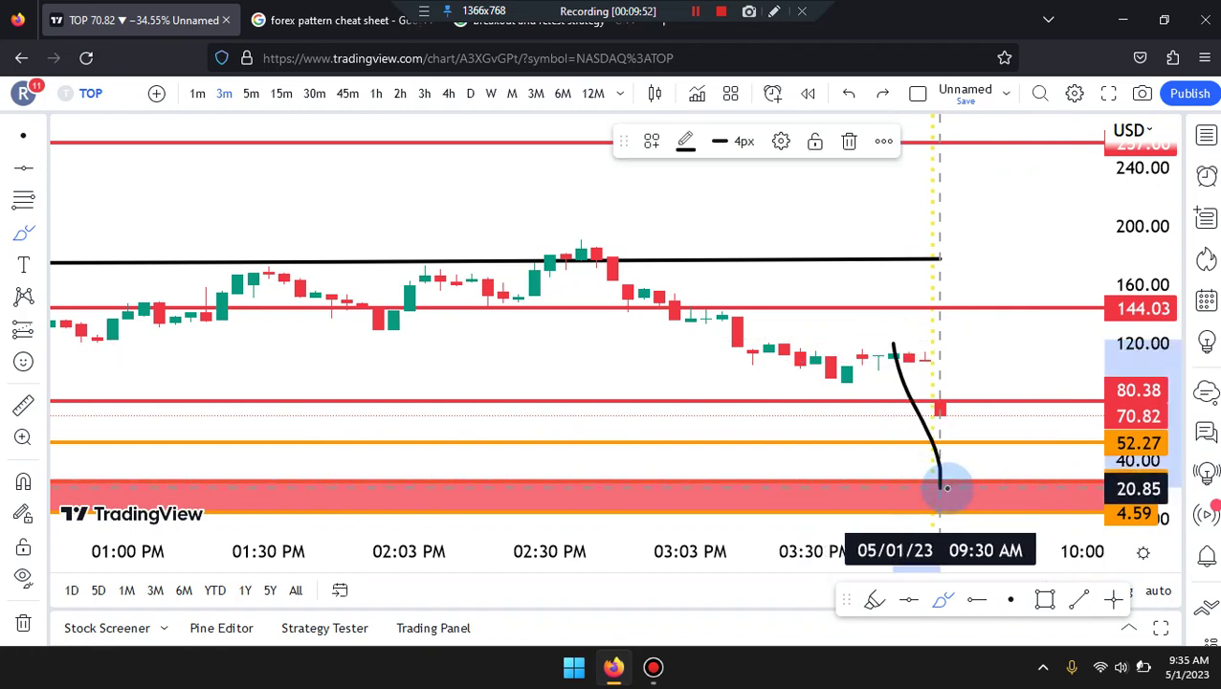
left_click(1050, 256)
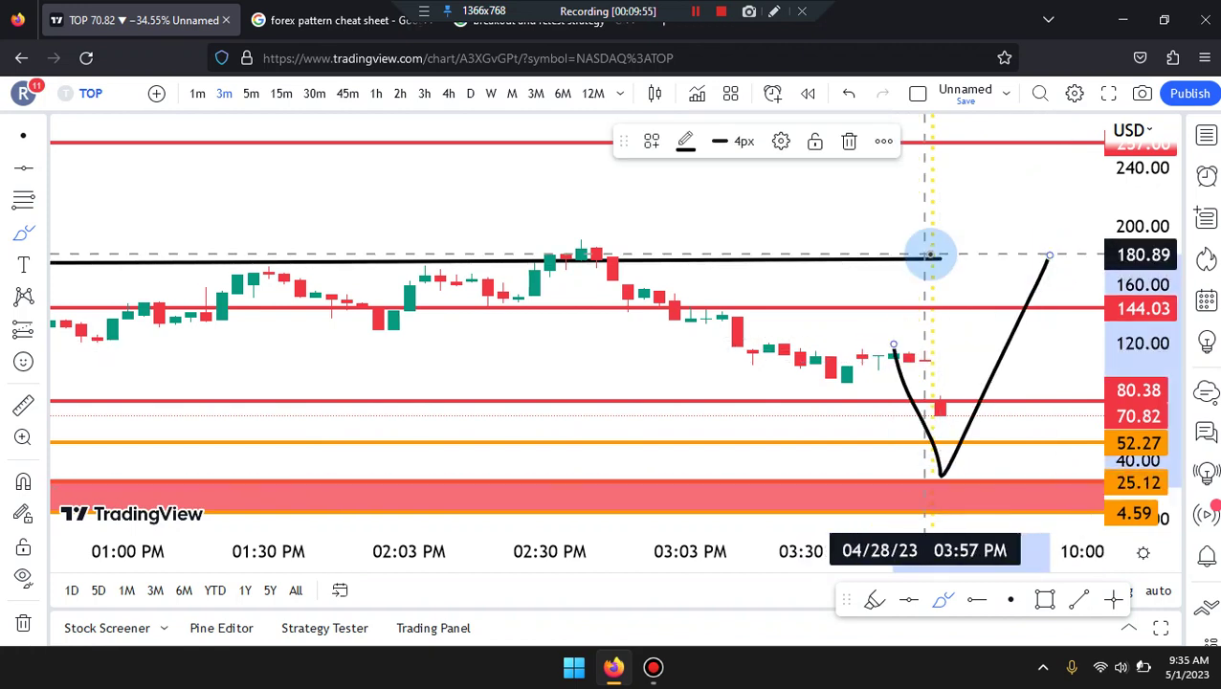